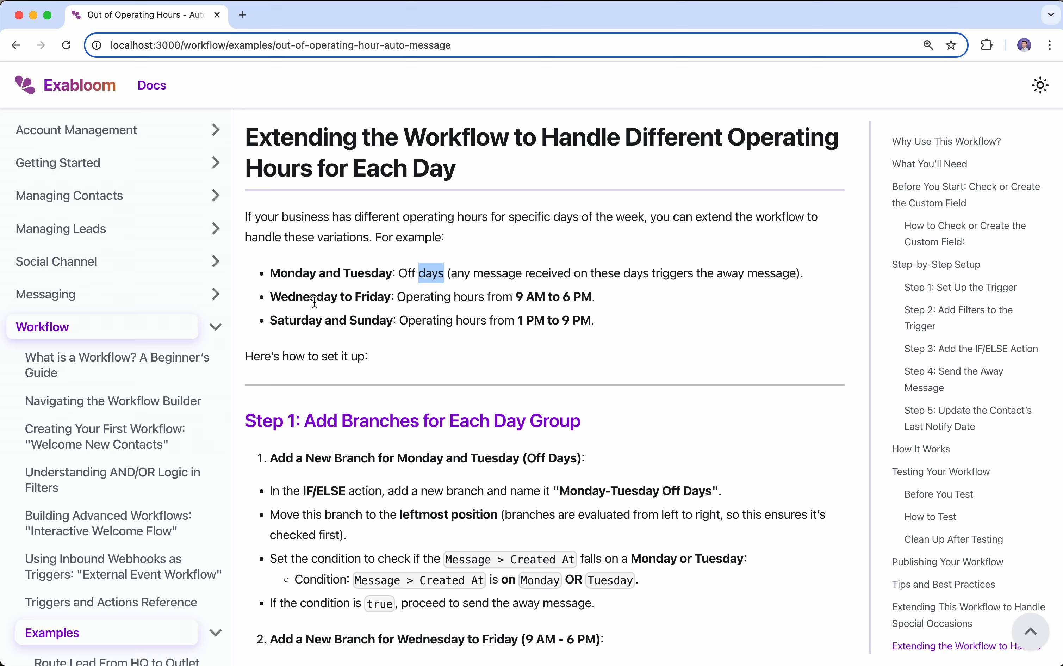
# Review the example operating hours for Monday–Tuesday, Wednesday–Friday and Saturday–Sunday in the documentation
pyautogui.moveTo(269, 296); pyautogui.dragTo(391, 296)
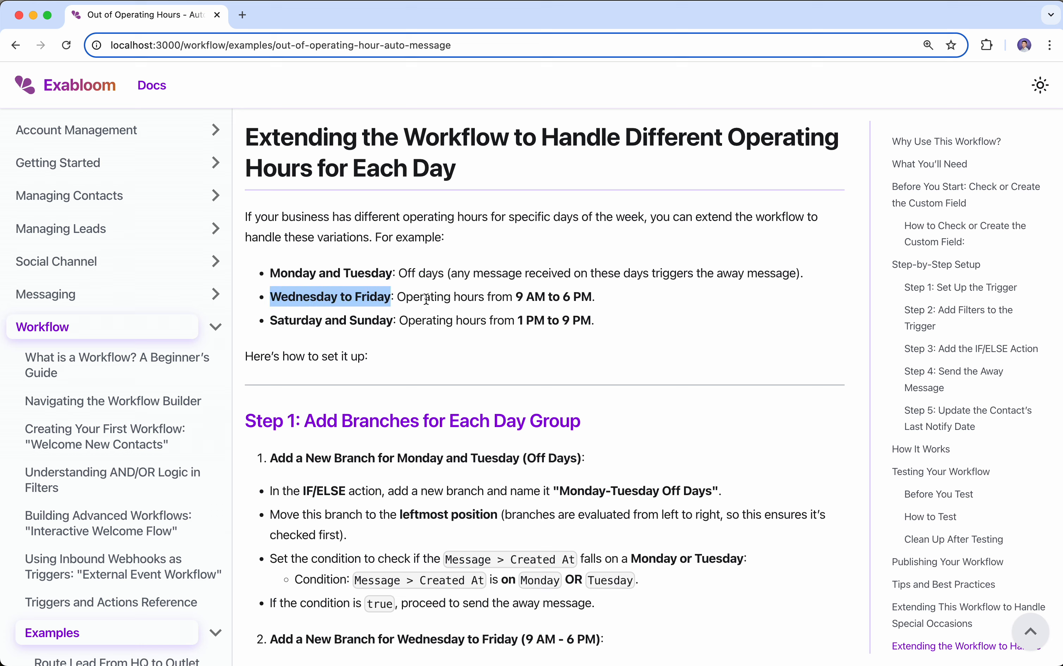
pyautogui.moveTo(515, 296); pyautogui.dragTo(590, 298)
pyautogui.click(565, 297)
pyautogui.moveTo(271, 320); pyautogui.dragTo(387, 321)
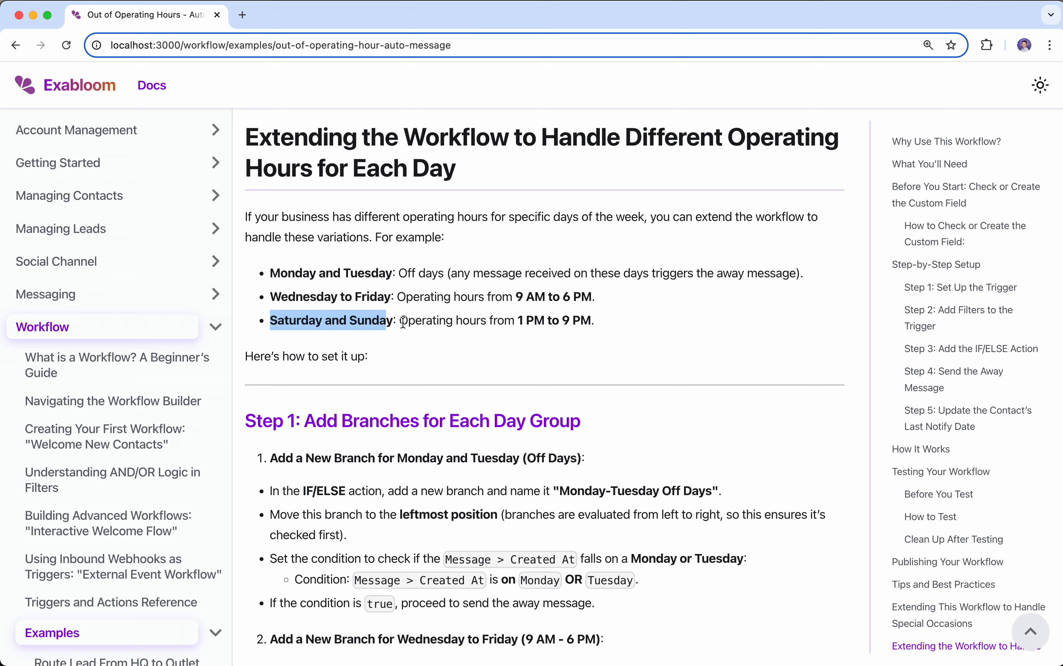
pyautogui.moveTo(400, 320); pyautogui.dragTo(263, 268)
pyautogui.click(595, 320)
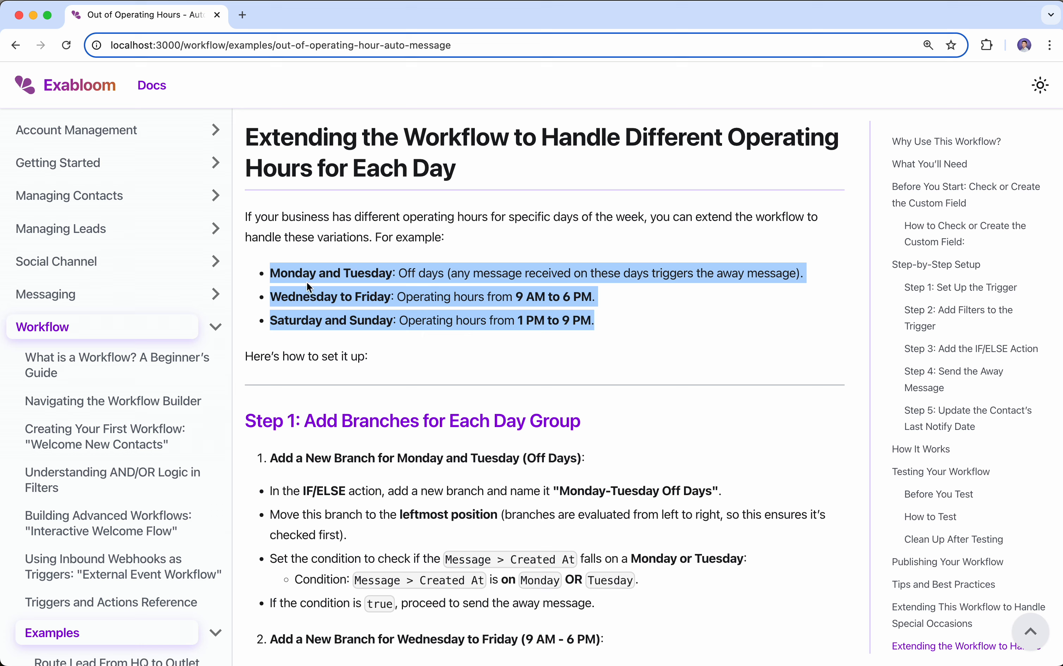
pyautogui.click(347, 279)
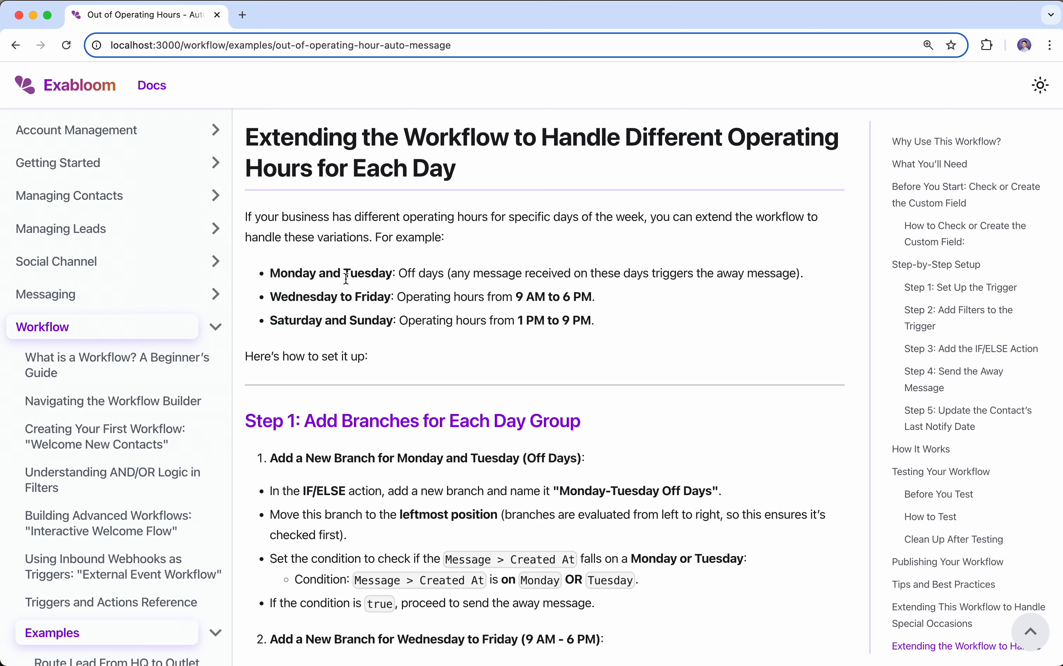
# Switch to the Out of Hours Auto Message workflow and add a branch named "Monday and Tuesday" to the If / else action
pyautogui.press('super+grave')
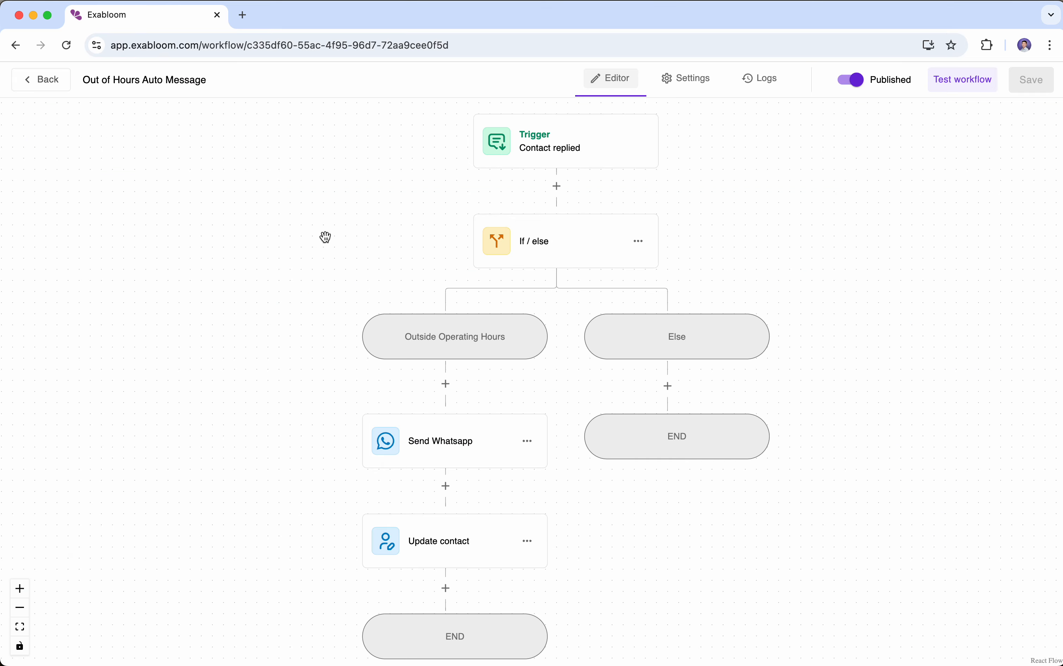
pyautogui.moveTo(326, 237)
pyautogui.mouseDown()
pyautogui.moveTo(299, 261)
pyautogui.moveTo(328, 252)
pyautogui.mouseUp()
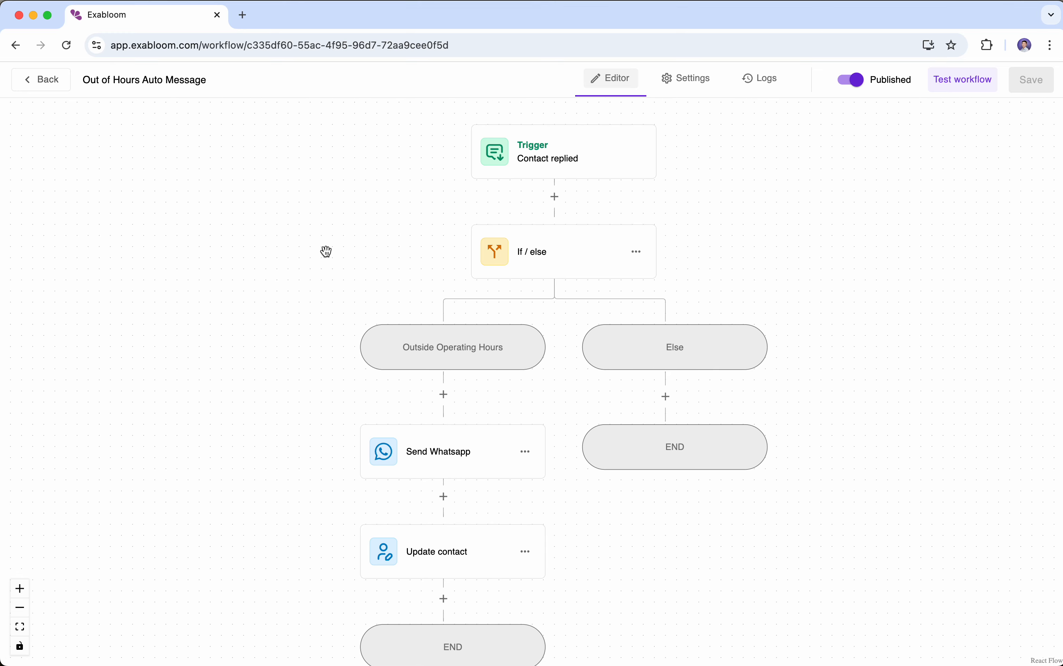
pyautogui.click(547, 248)
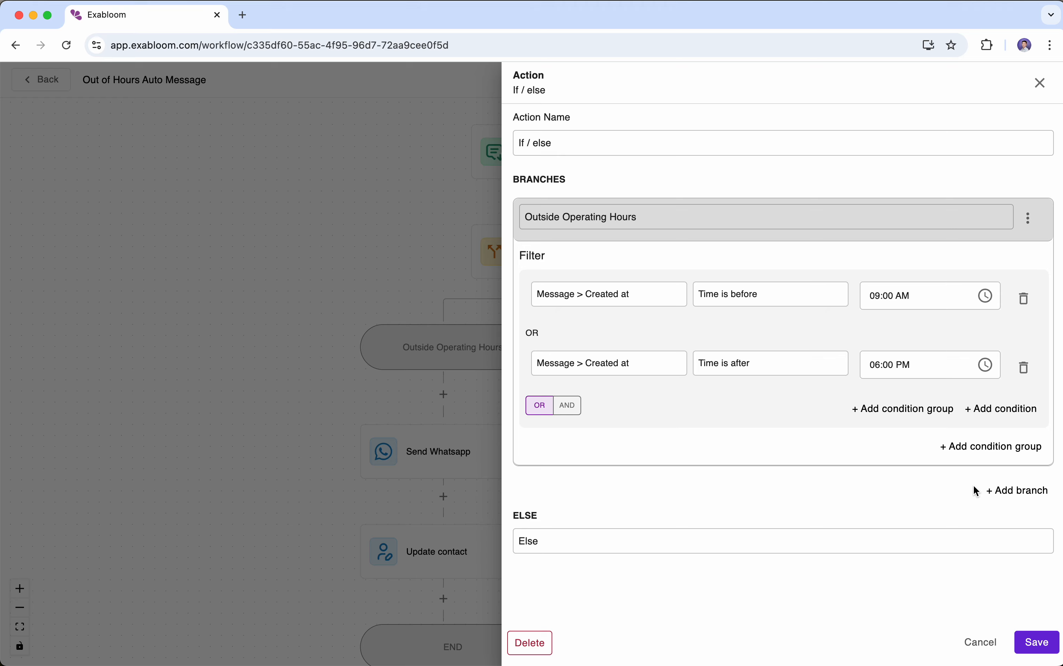
pyautogui.click(1012, 497)
pyautogui.tripleClick(918, 497)
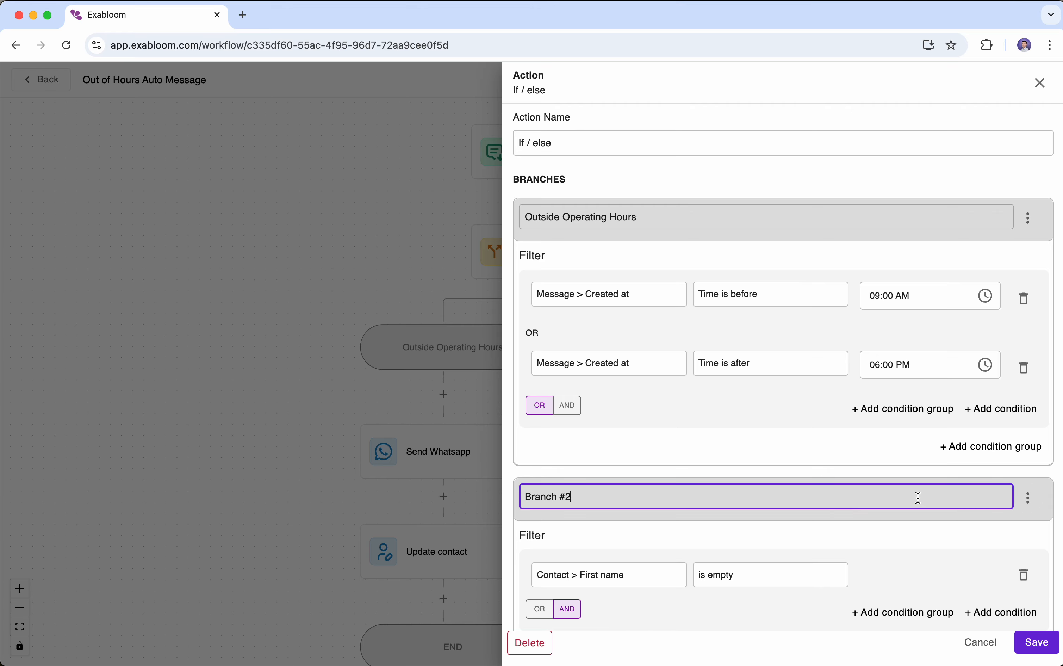
pyautogui.write('Monday and Tuesday')
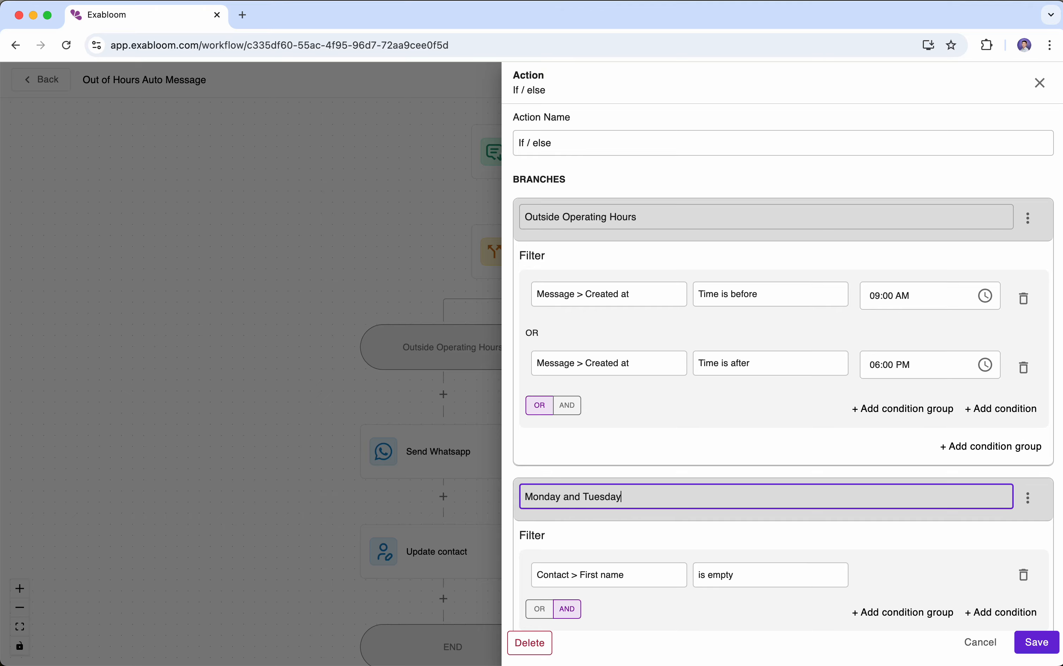
# Check the branch instructions in the documentation and extend the new branch's name to "Monday and Tuesday (Off Days)"
pyautogui.press('super+grave')
pyautogui.scroll(-5, 599, 440)
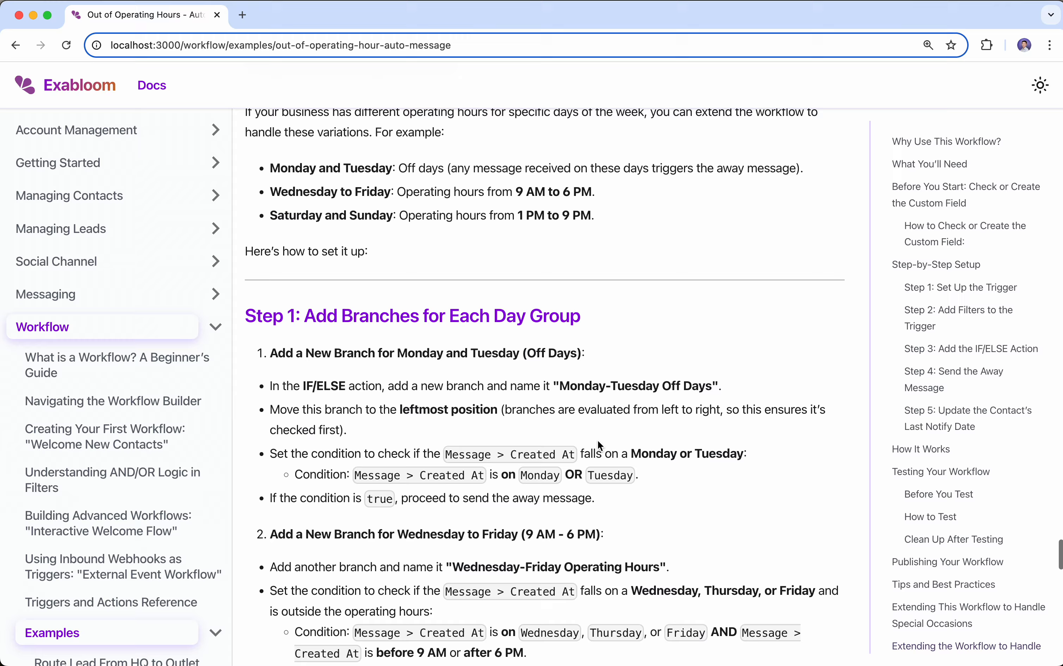
pyautogui.scroll(5, 598, 440)
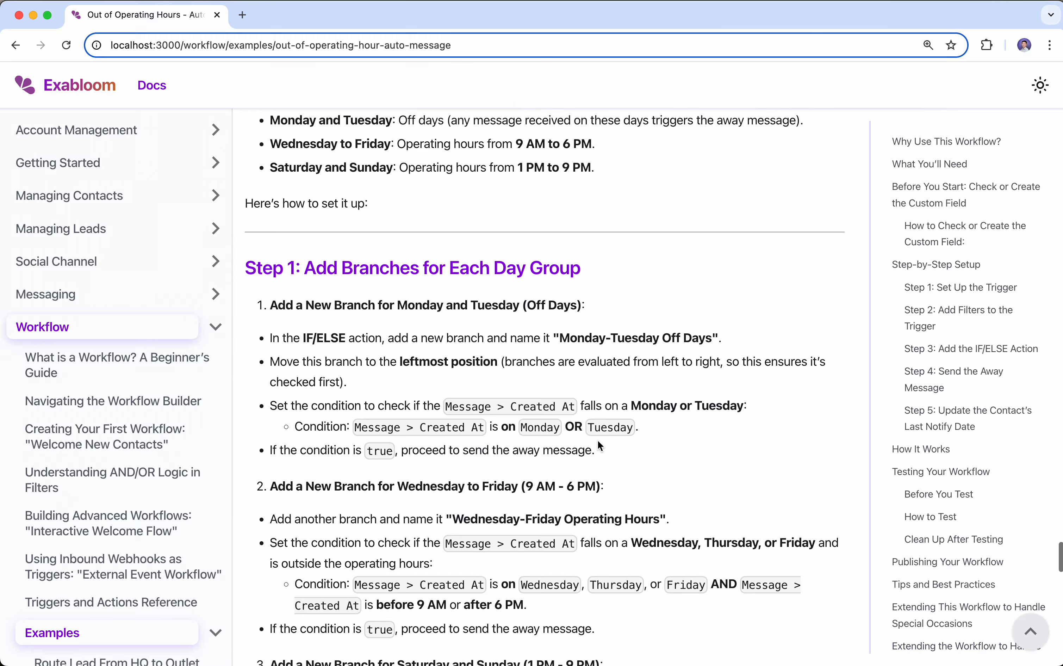
pyautogui.press('super+grave')
pyautogui.write('(Off')
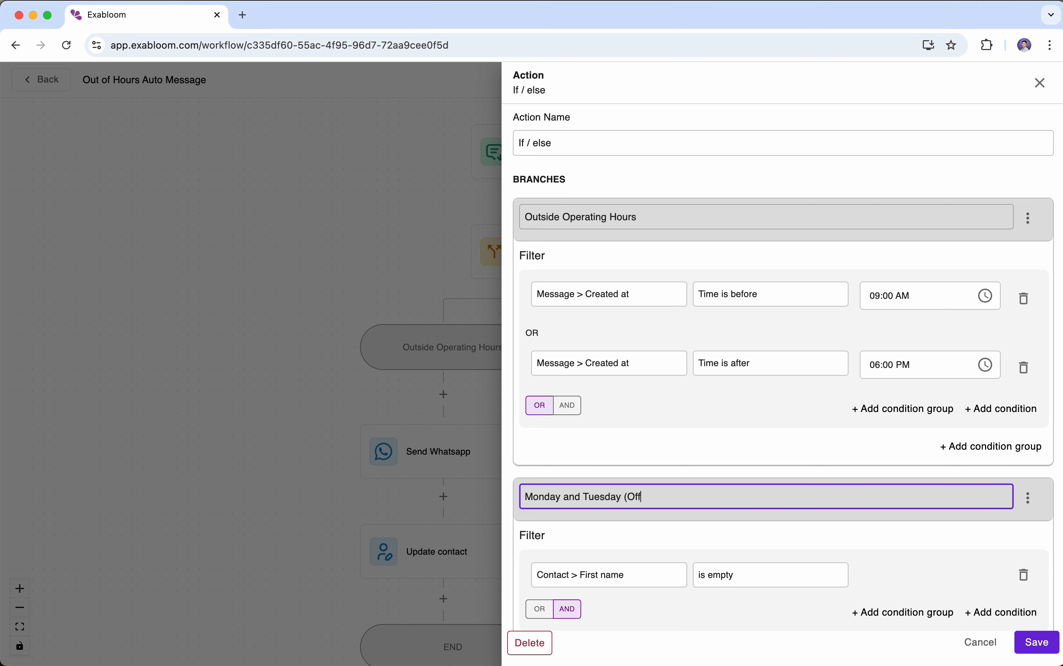
pyautogui.write(' Days)')
# Move the Monday and Tuesday (Off Days) branch above Outside Operating Hours and save the If / else action
pyautogui.scroll(-3, 821, 557)
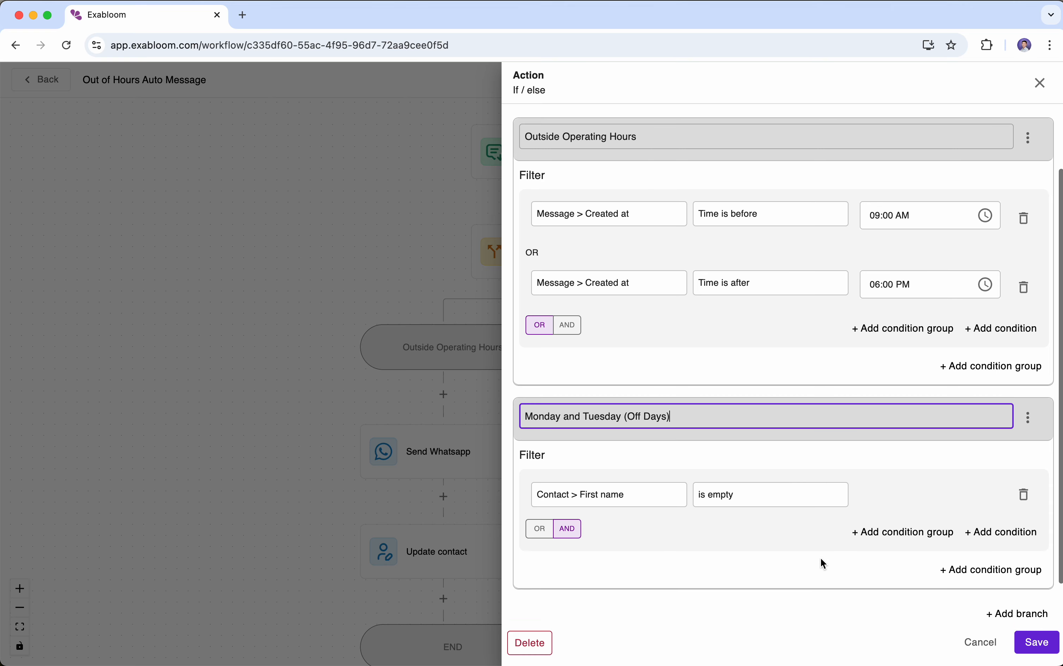
pyautogui.scroll(2, 821, 557)
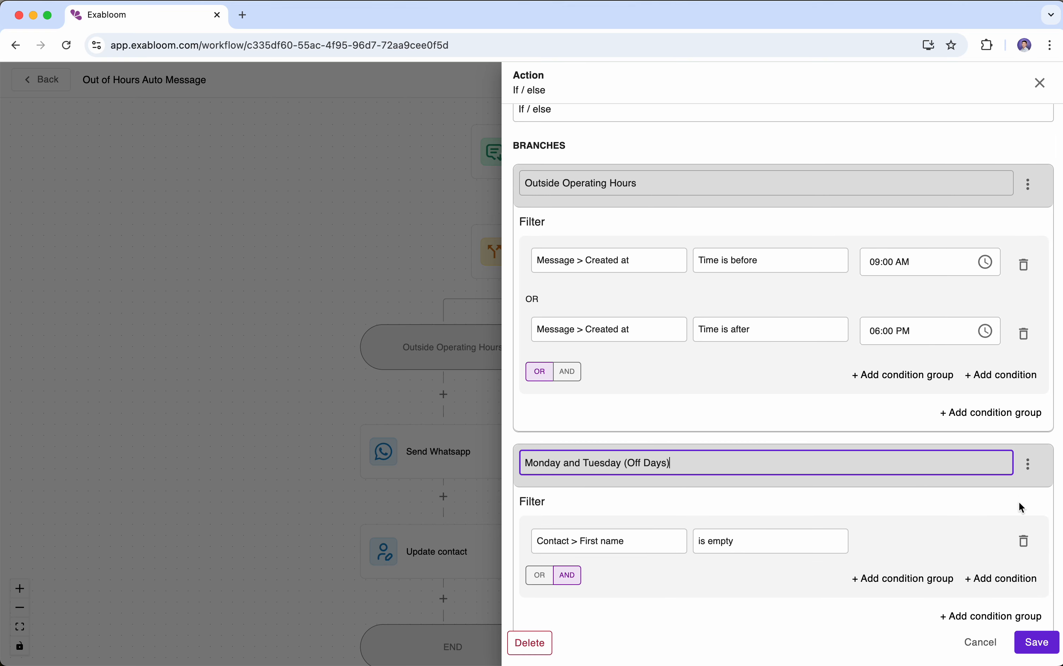
pyautogui.scroll(1, 1019, 504)
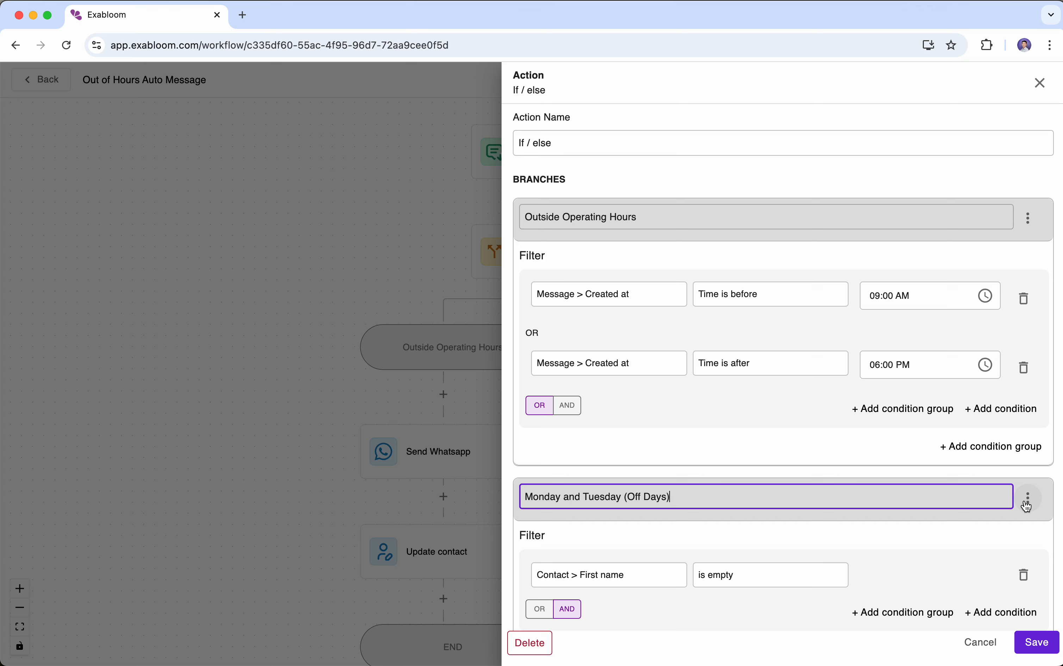
pyautogui.click(1029, 500)
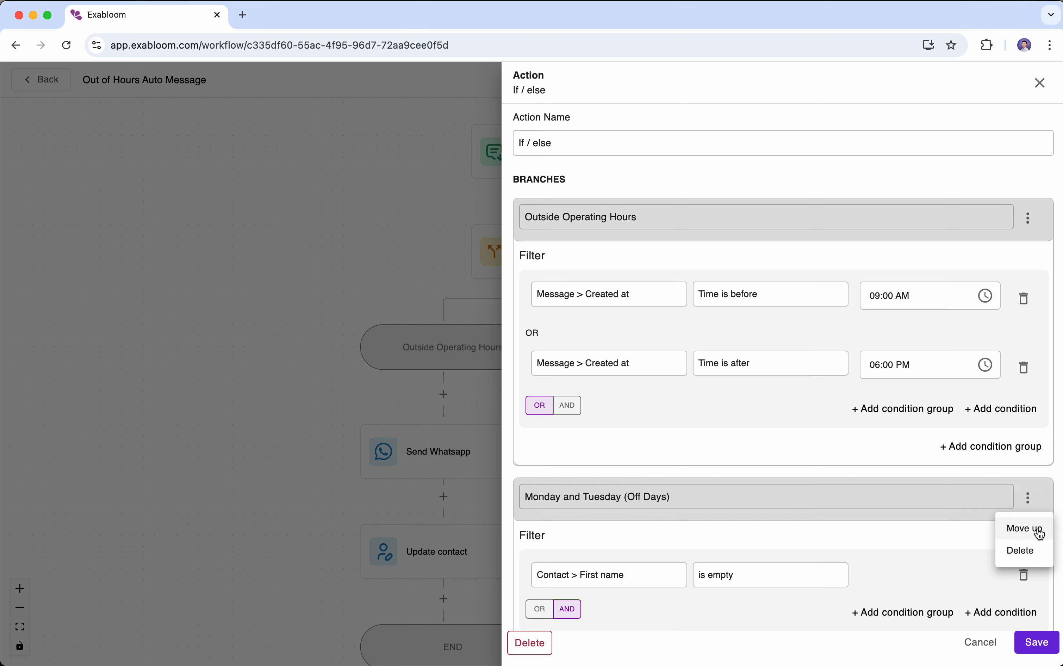
pyautogui.click(1013, 503)
pyautogui.click(1031, 502)
pyautogui.click(1038, 532)
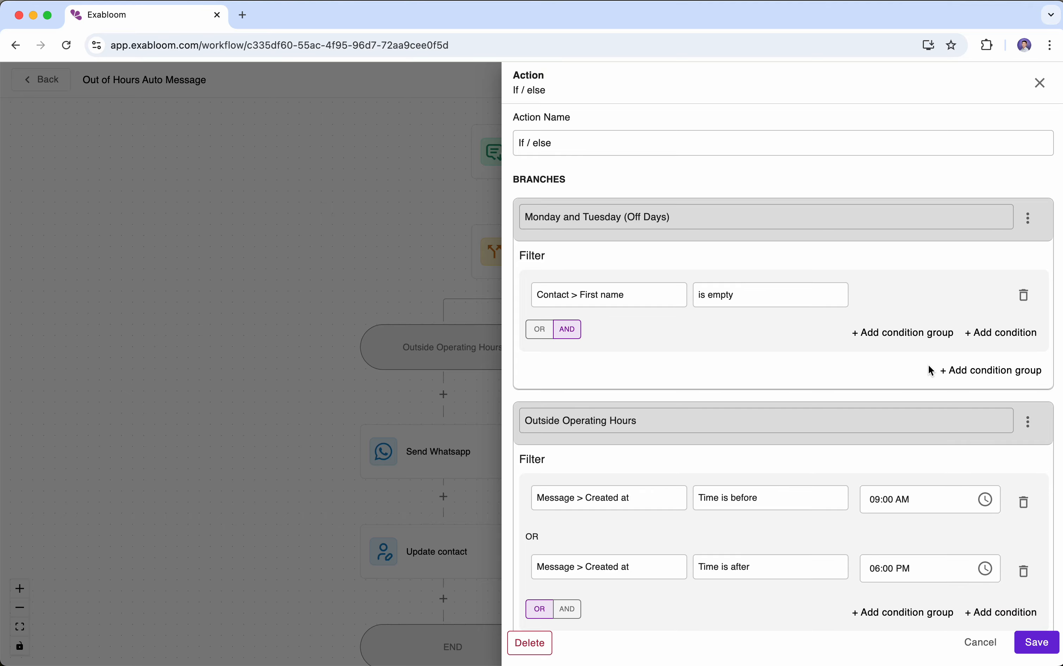
pyautogui.click(1037, 642)
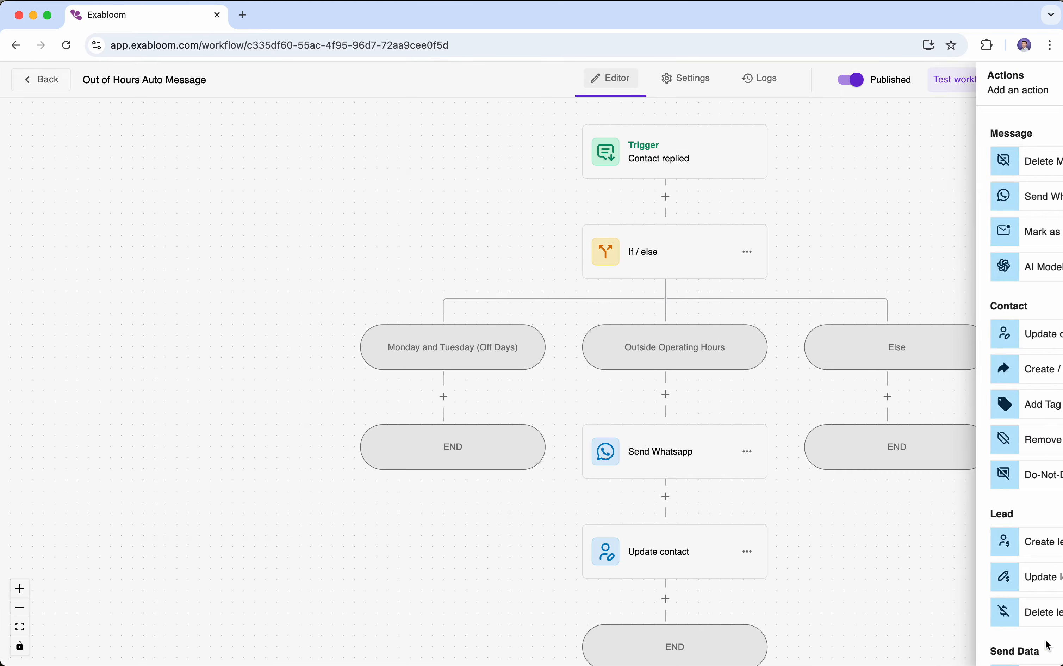
# Reopen the If / else action and set the Monday and Tuesday branch's condition to Message > Created at, Is on day, Monday
pyautogui.moveTo(508, 546); pyautogui.dragTo(448, 562)
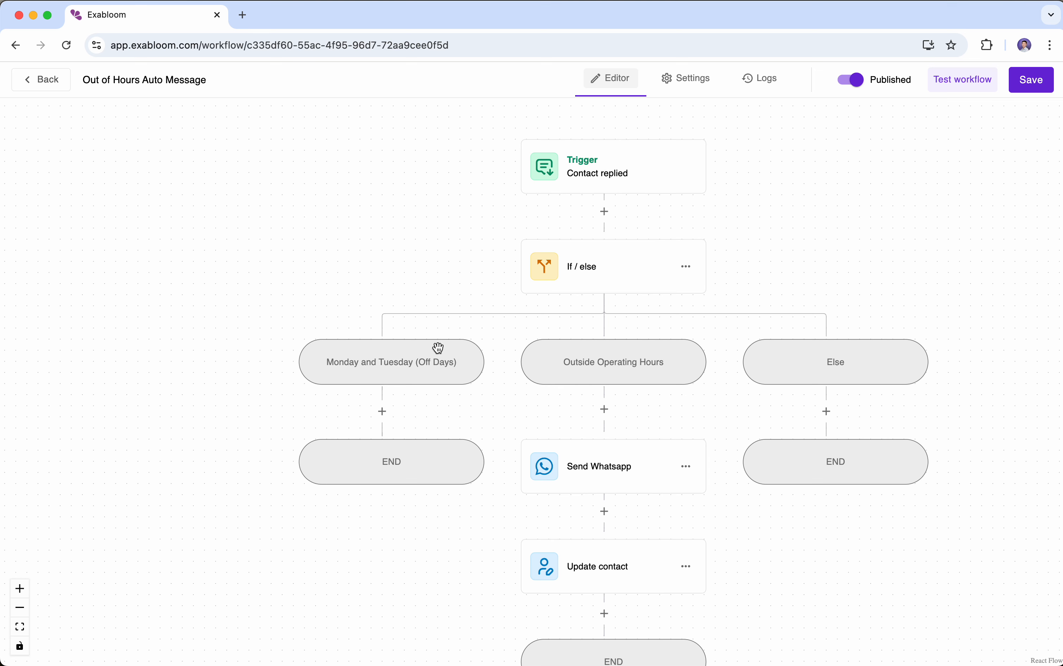
pyautogui.click(614, 271)
pyautogui.tripleClick(638, 216)
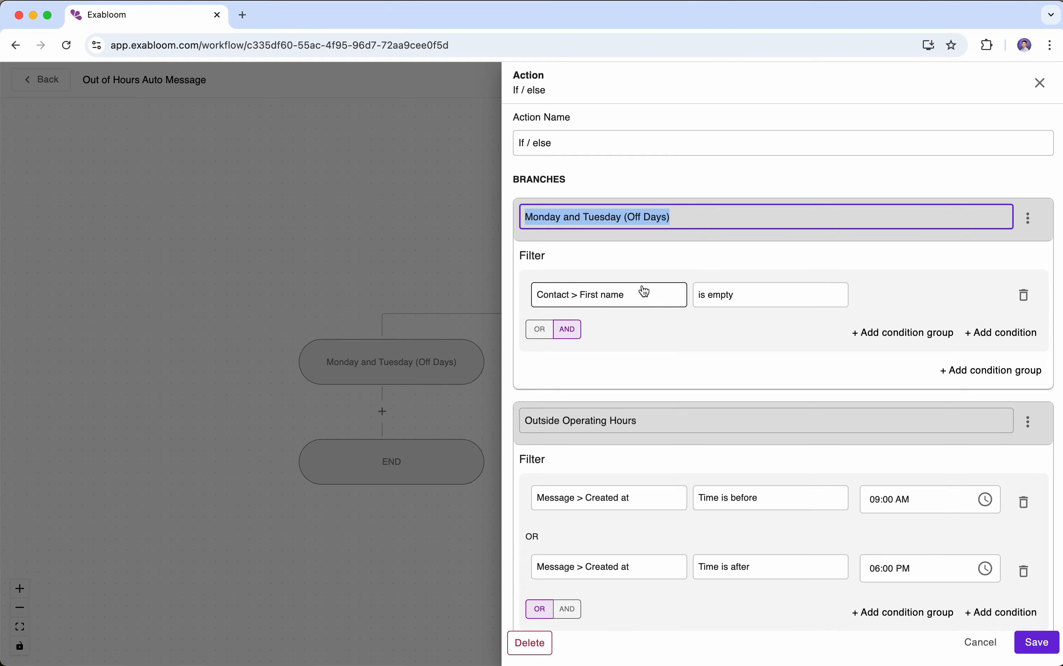
pyautogui.scroll(-1, 651, 299)
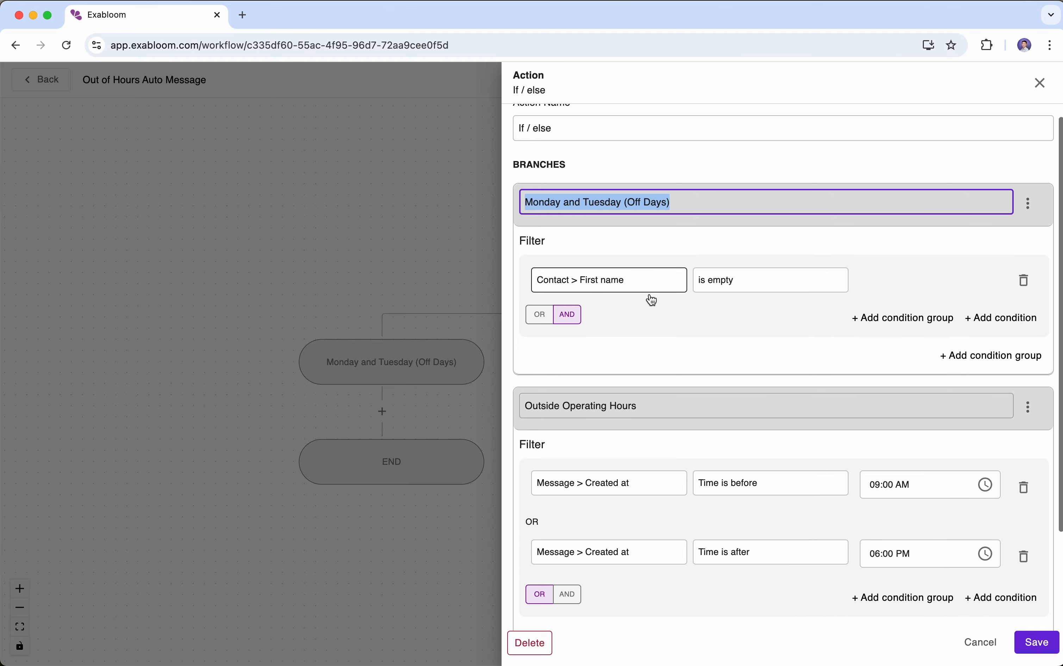
pyautogui.click(646, 294)
pyautogui.click(636, 196)
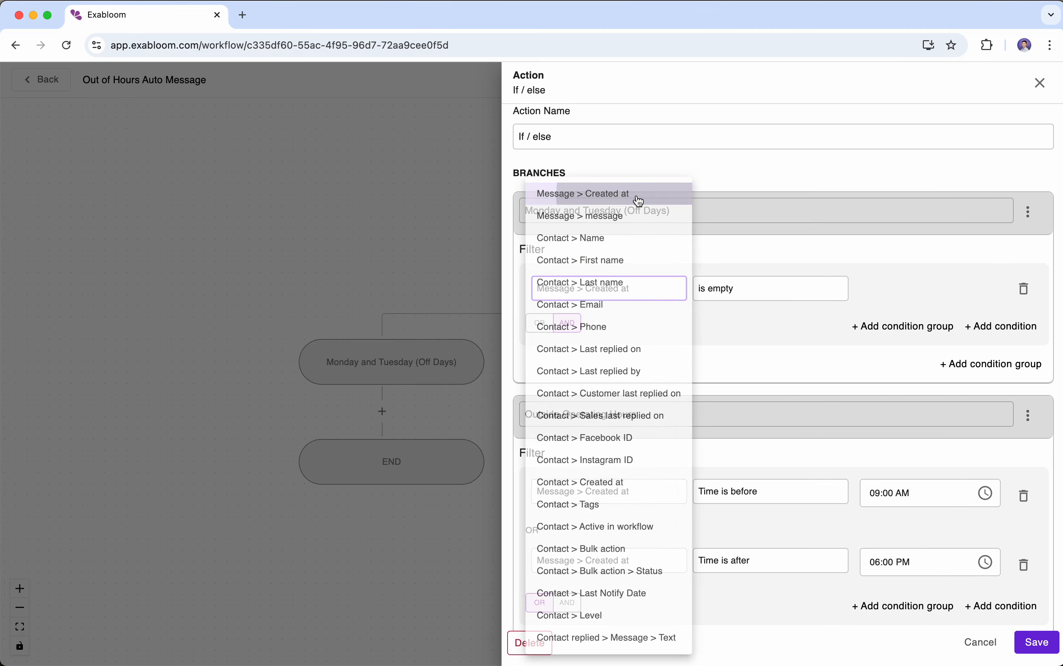
pyautogui.click(752, 294)
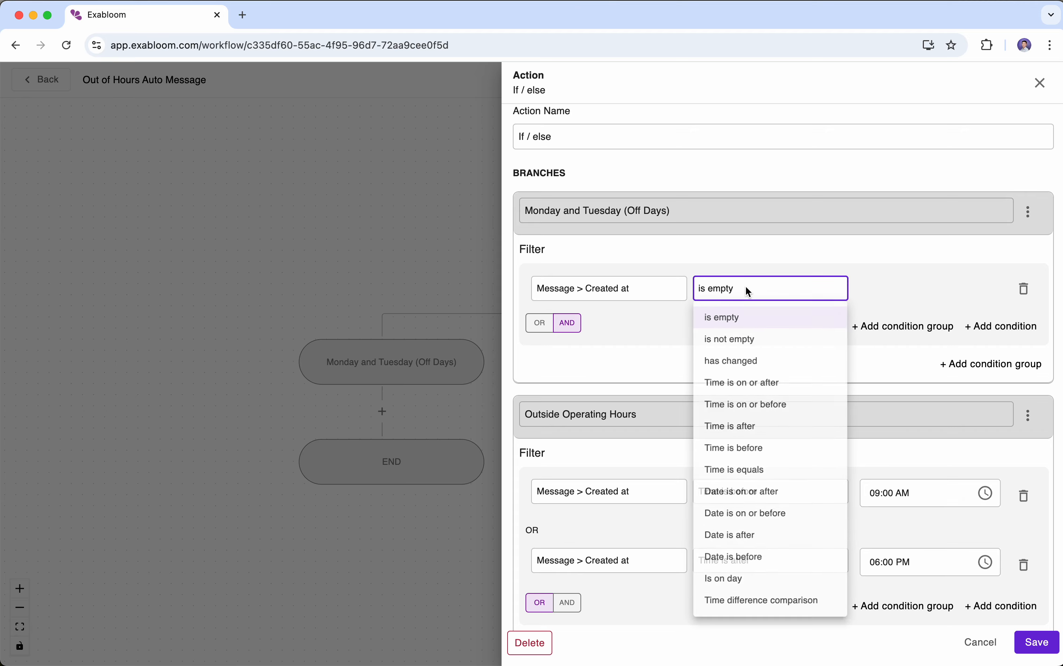
pyautogui.click(771, 589)
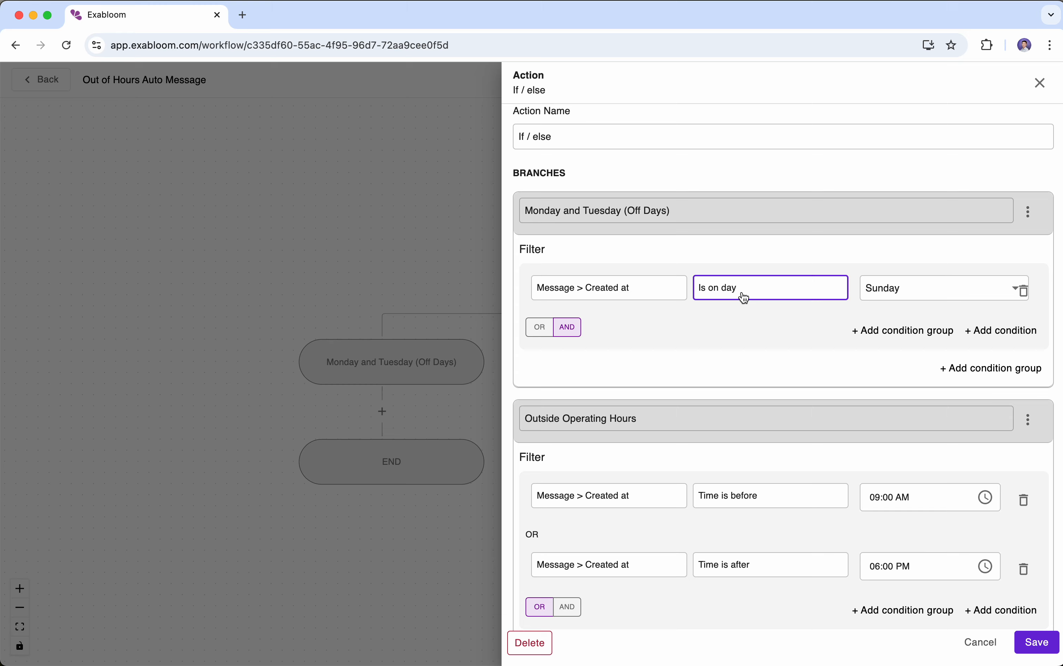
pyautogui.click(896, 293)
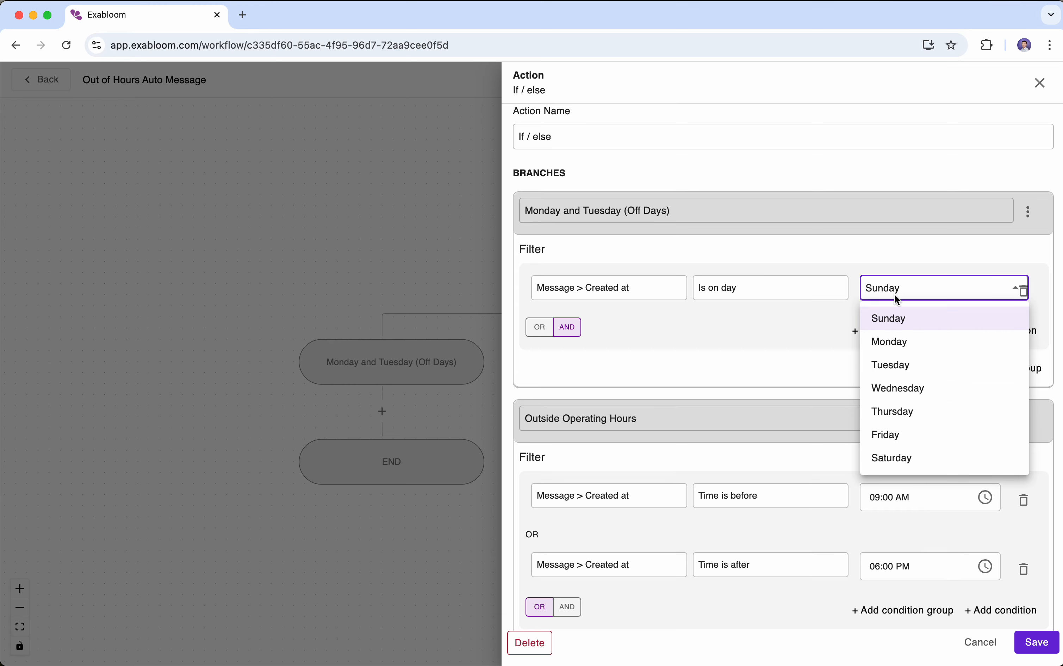
pyautogui.click(913, 343)
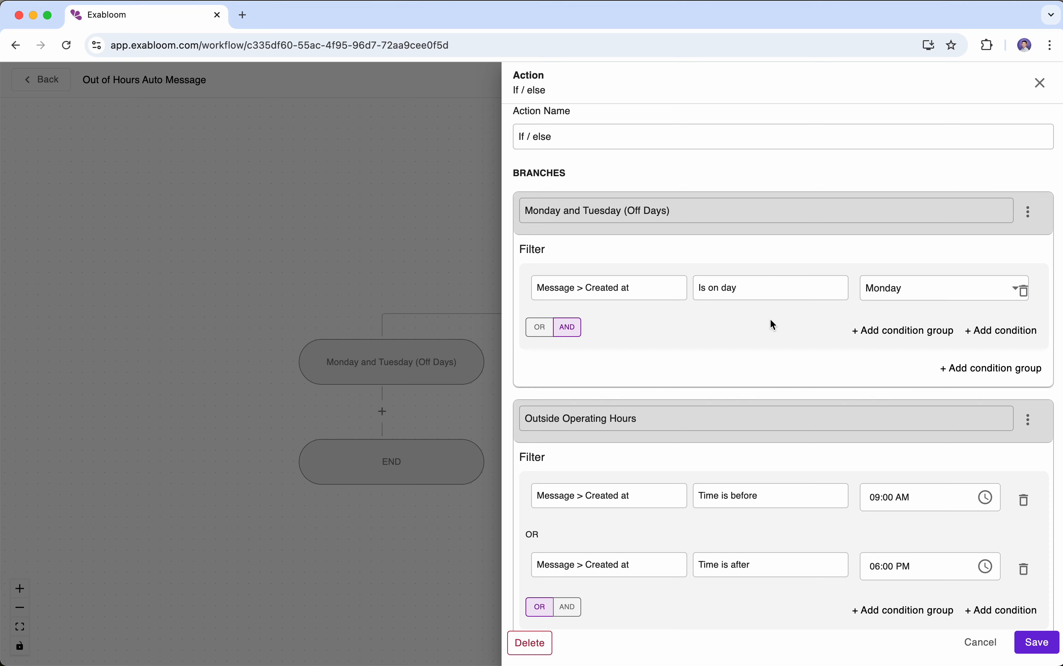
# Add a second condition to the Monday and Tuesday branch: Message > Created at, Is on day, Tuesday
pyautogui.click(987, 338)
pyautogui.click(644, 359)
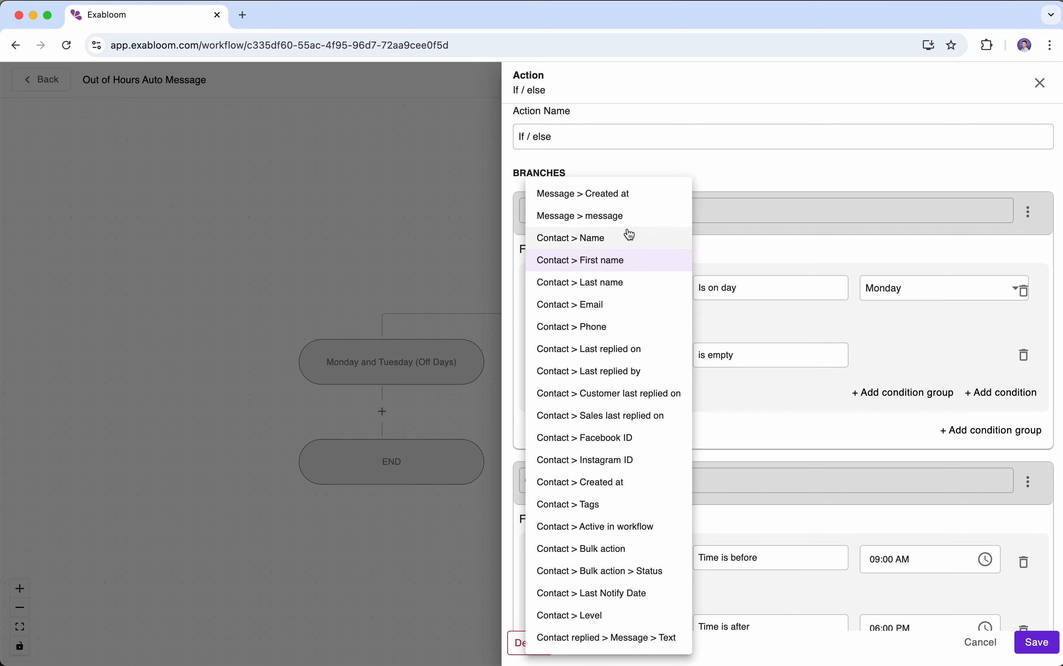
pyautogui.click(755, 360)
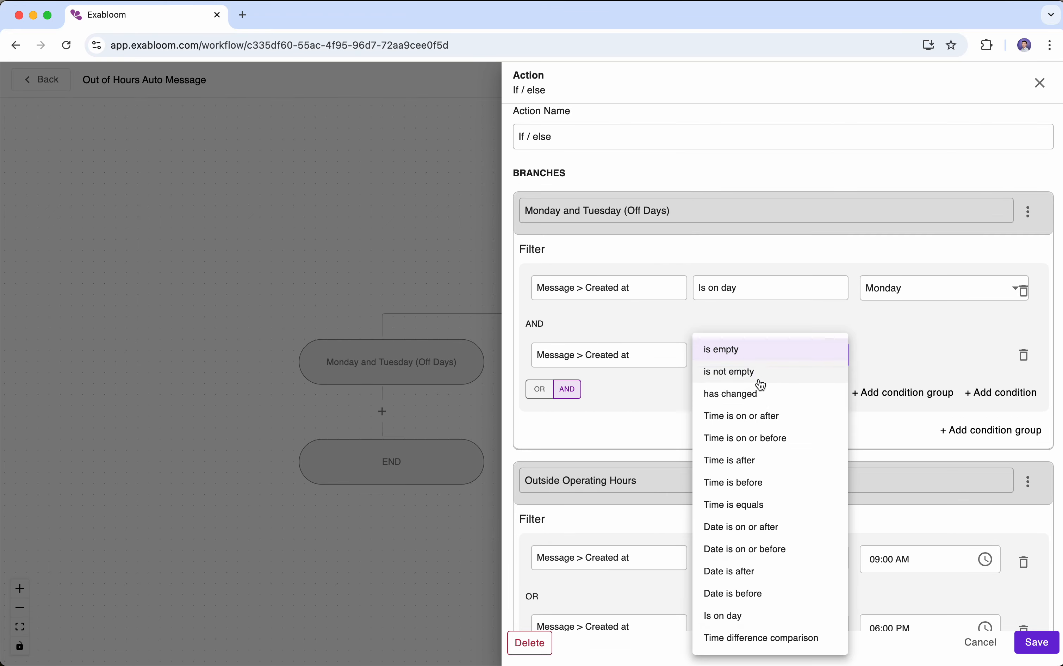
pyautogui.click(776, 616)
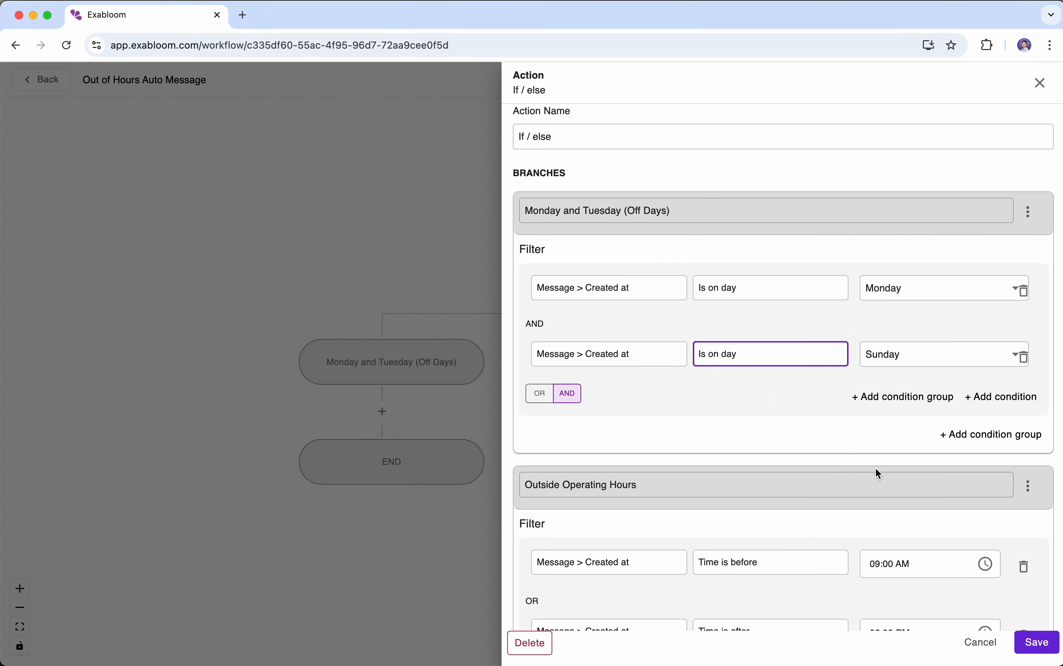
pyautogui.click(903, 354)
pyautogui.click(914, 430)
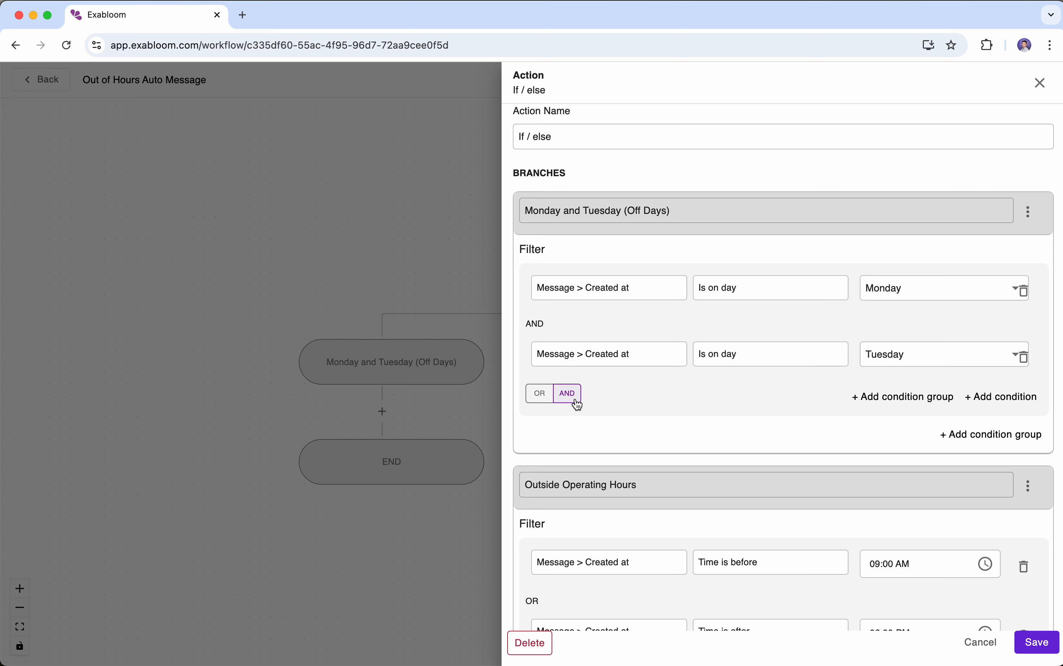
# Combine the Monday and Tuesday conditions with OR and save the If / else action
pyautogui.doubleClick(530, 325)
pyautogui.click(543, 399)
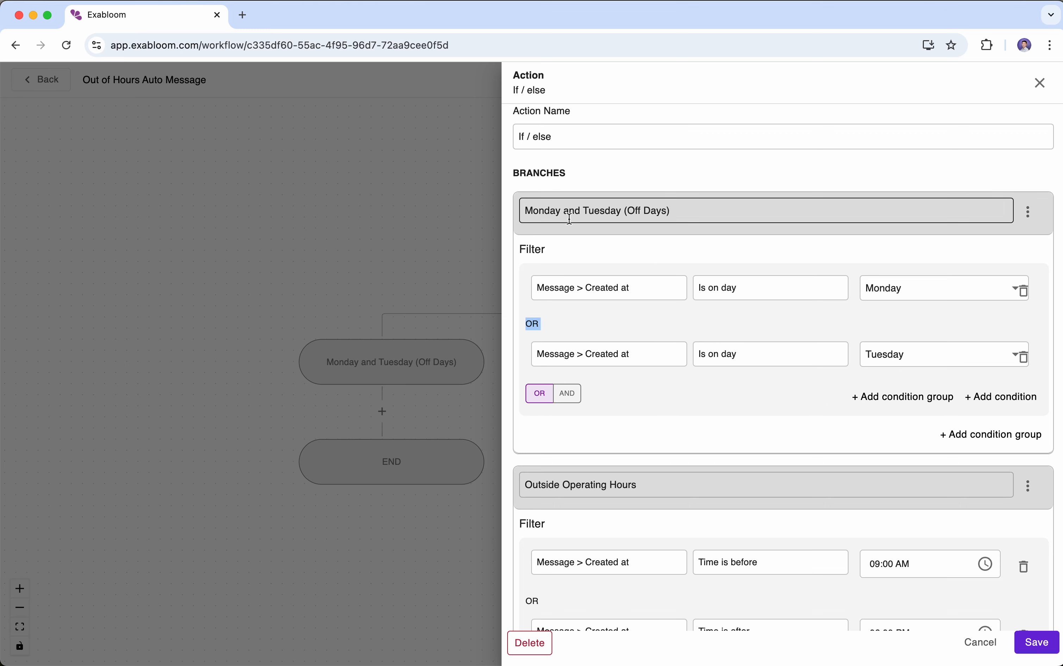
pyautogui.tripleClick(581, 211)
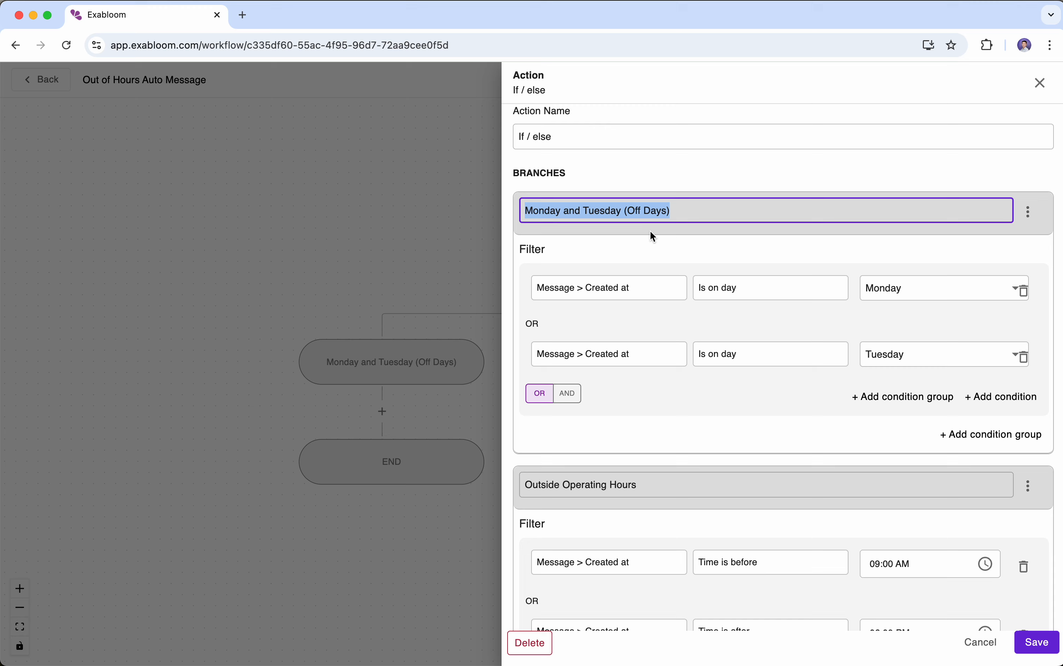
pyautogui.click(667, 246)
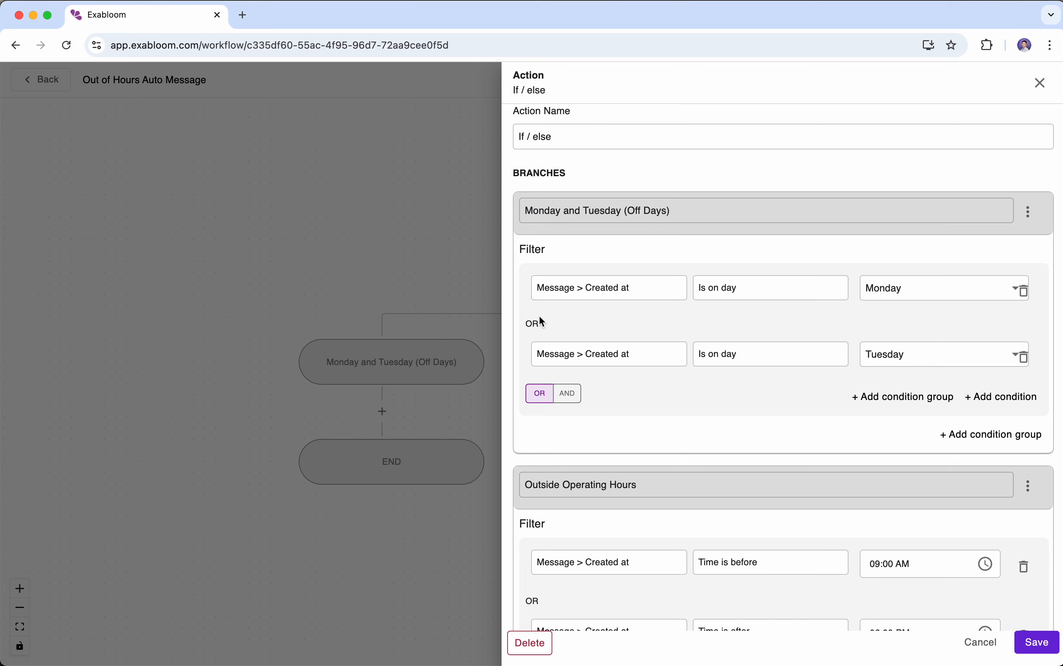
pyautogui.doubleClick(534, 323)
pyautogui.click(618, 334)
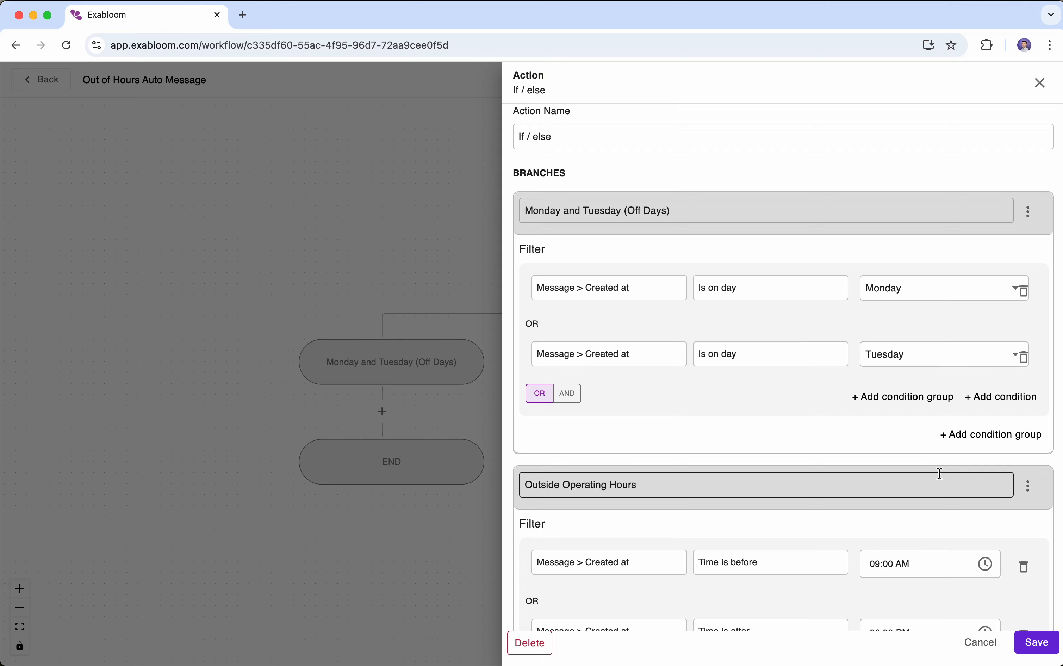
pyautogui.click(1037, 642)
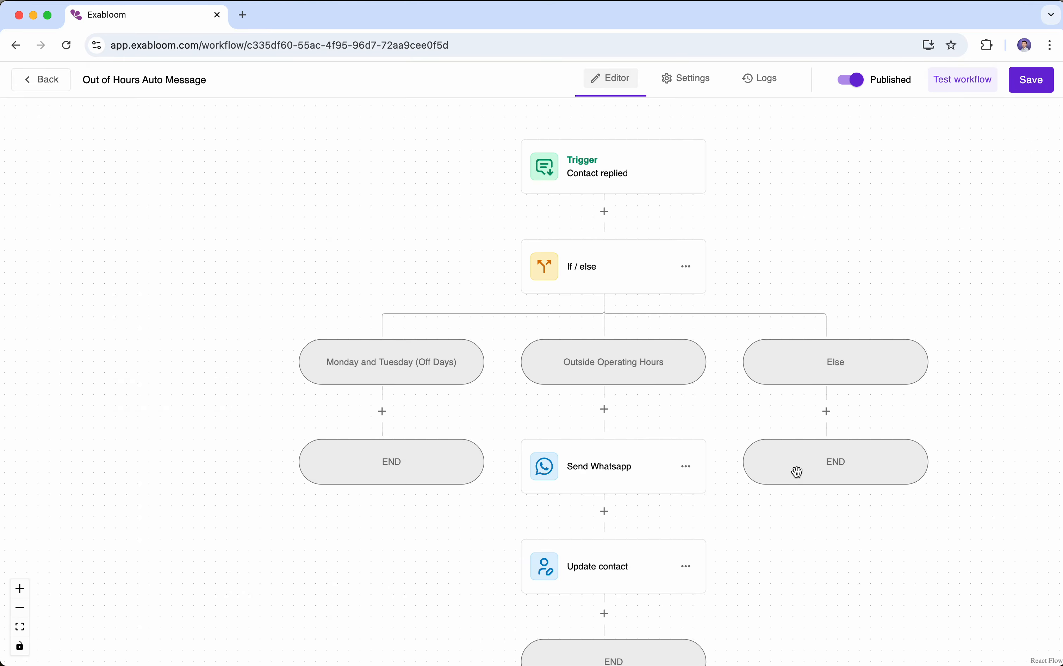
# Review the operating hours and branch requirements for each day group on the Out of Operating Hours documentation page
pyautogui.moveTo(797, 517); pyautogui.dragTo(727, 487)
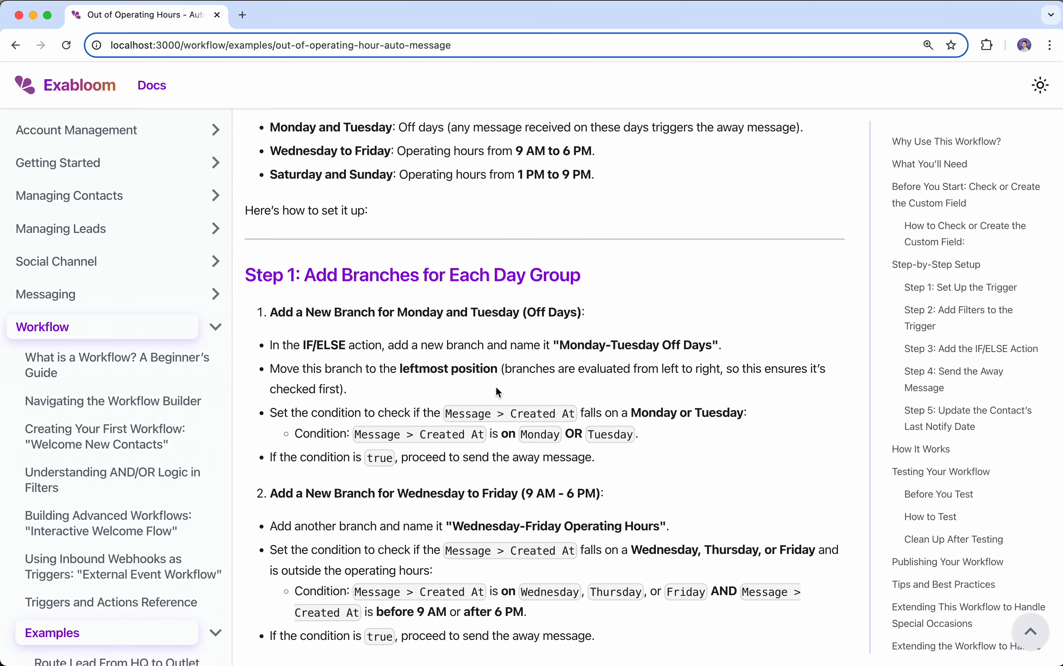
pyautogui.scroll(-2, 496, 390)
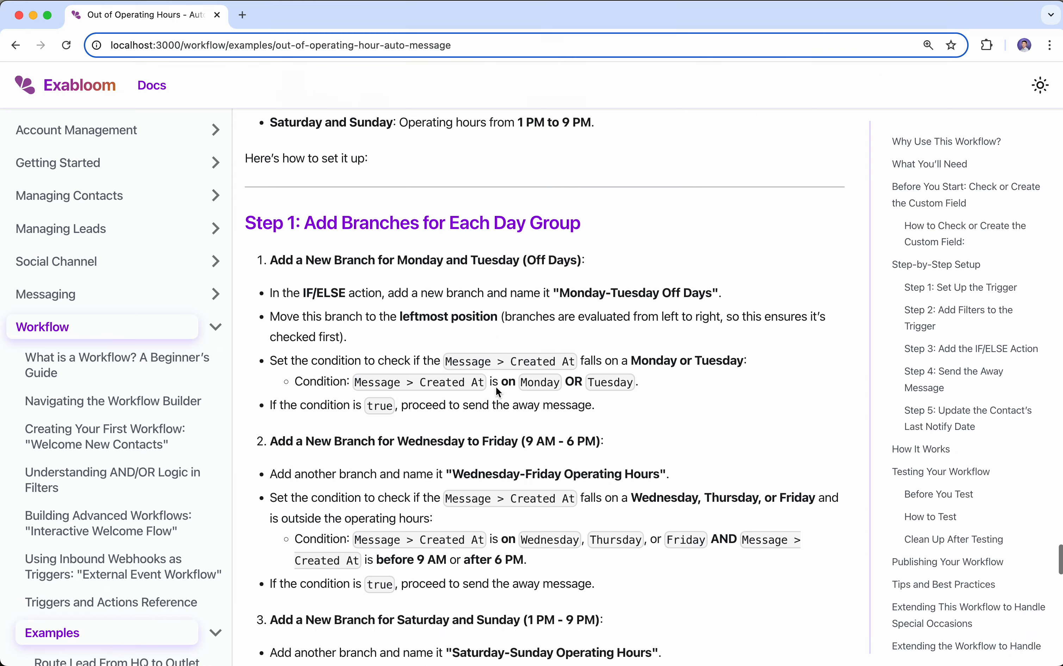
pyautogui.scroll(5, 496, 389)
pyautogui.moveTo(270, 230); pyautogui.dragTo(587, 229)
pyautogui.click(607, 234)
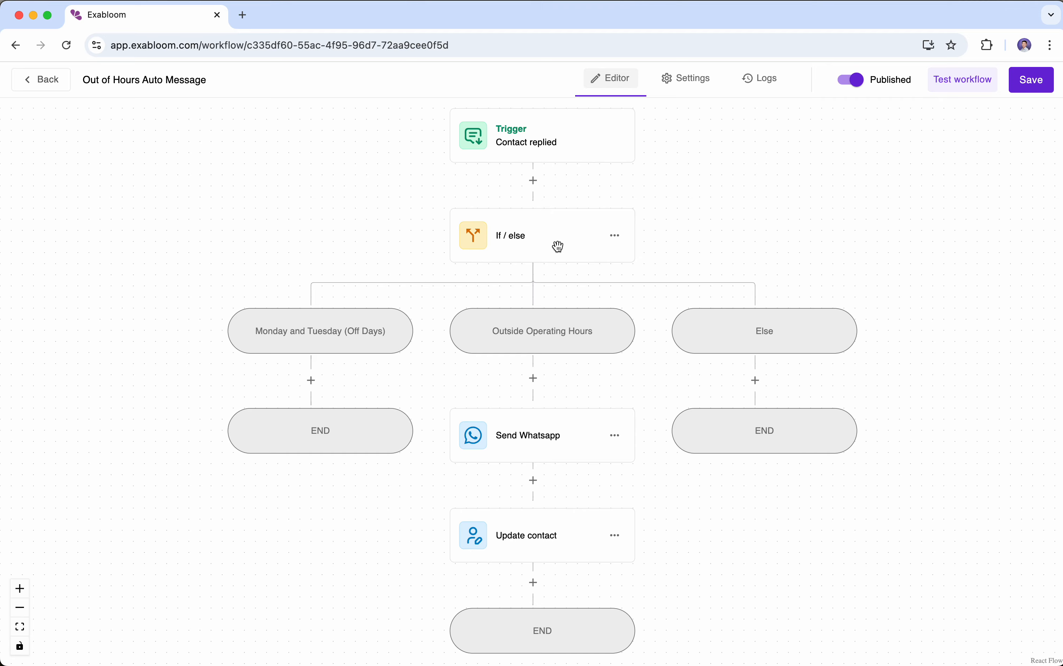
# Reopen the If / else action and rename the Outside Operating Hours branch as Wednesday to Friday (9 AM - 6 PM), copying the name from the documentation
pyautogui.click(540, 242)
pyautogui.scroll(-5, 789, 361)
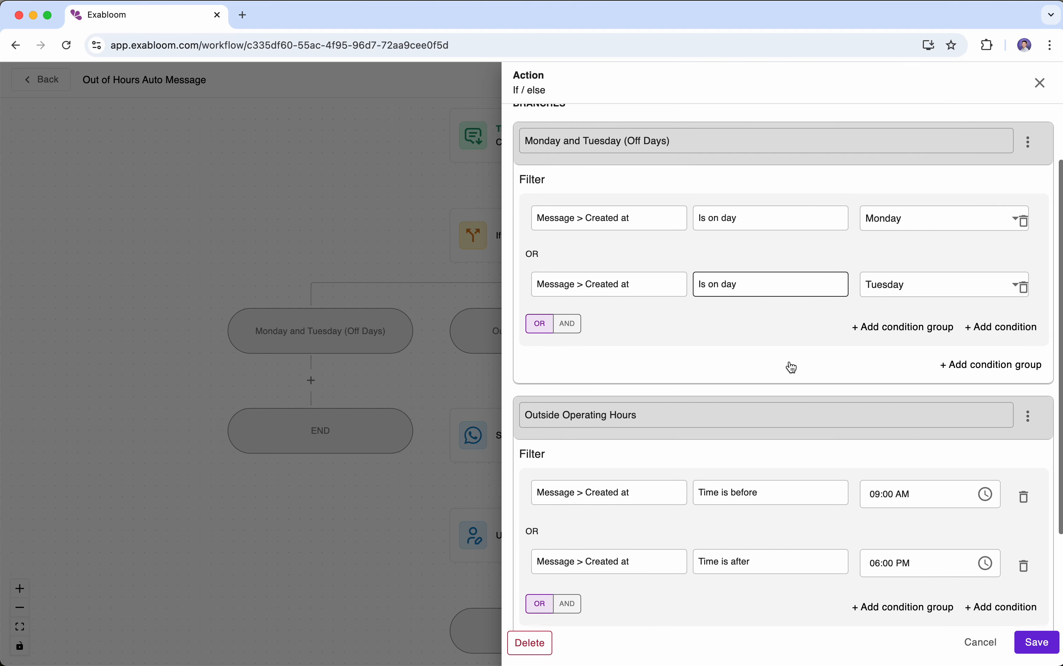
pyautogui.click(606, 352)
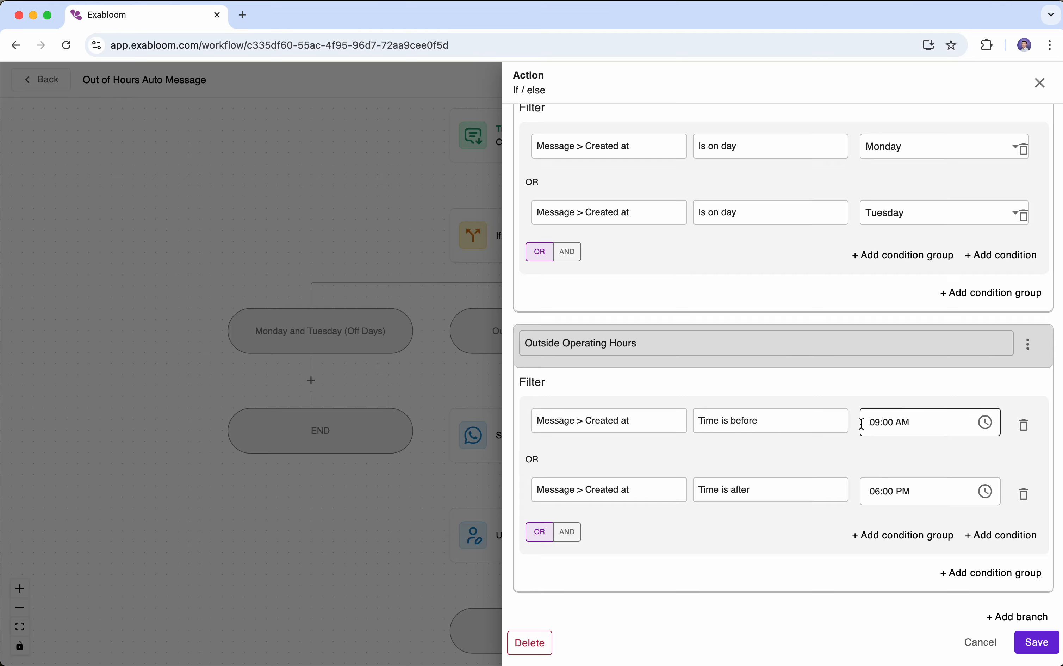
pyautogui.tripleClick(757, 337)
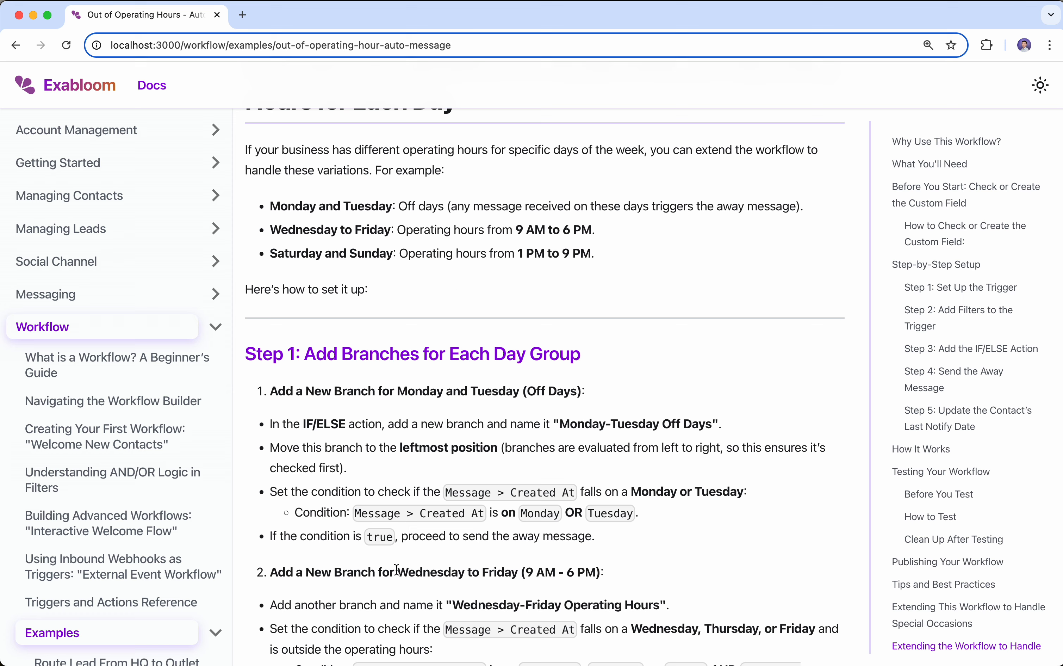
pyautogui.moveTo(400, 571); pyautogui.dragTo(600, 570)
pyautogui.press('super+c')
pyautogui.press('super+Tab')
pyautogui.press('super+v')
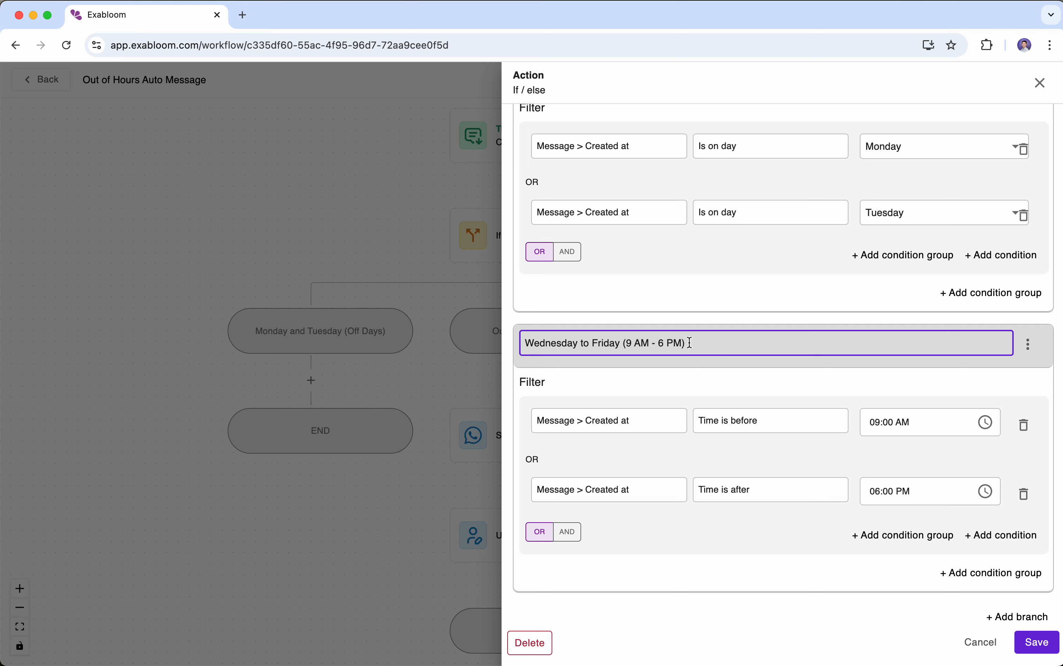
pyautogui.click(795, 566)
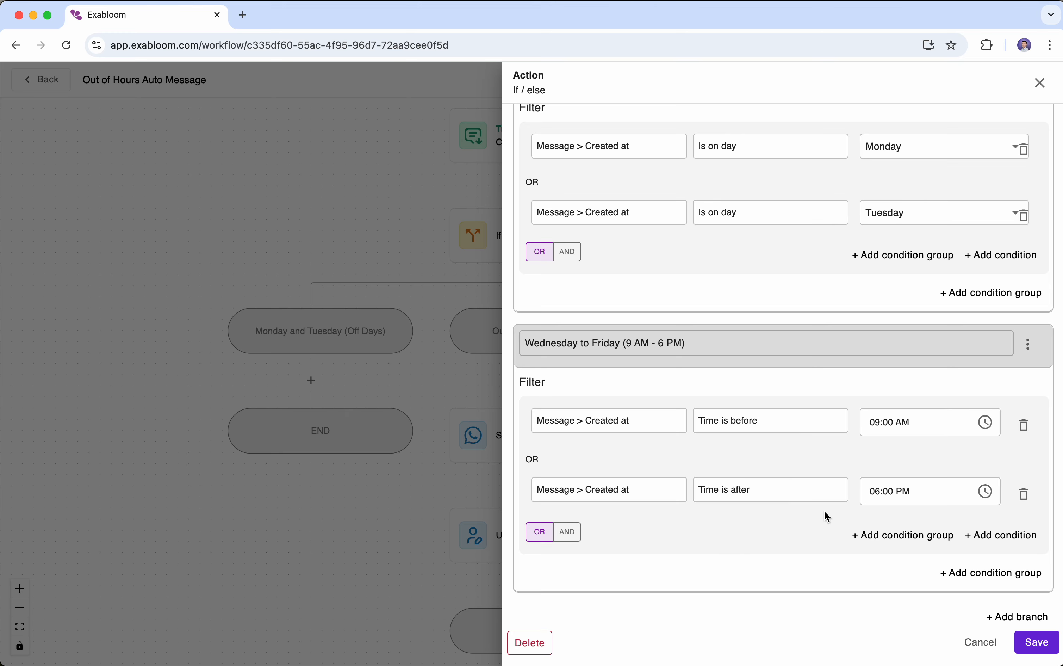
pyautogui.click(870, 533)
pyautogui.scroll(-3, 790, 507)
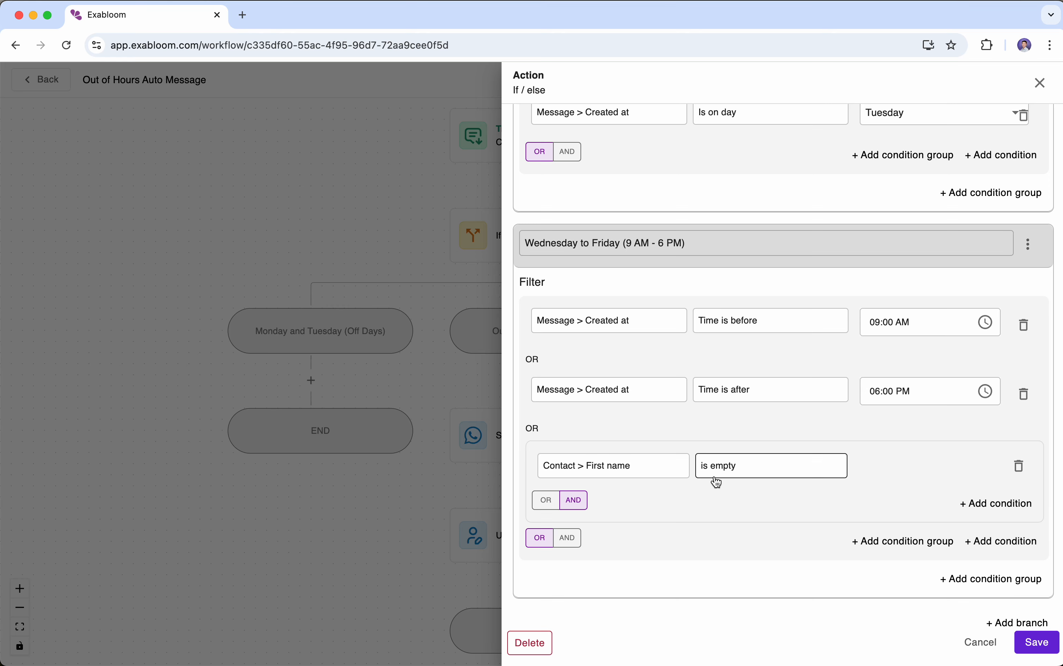
pyautogui.click(1020, 465)
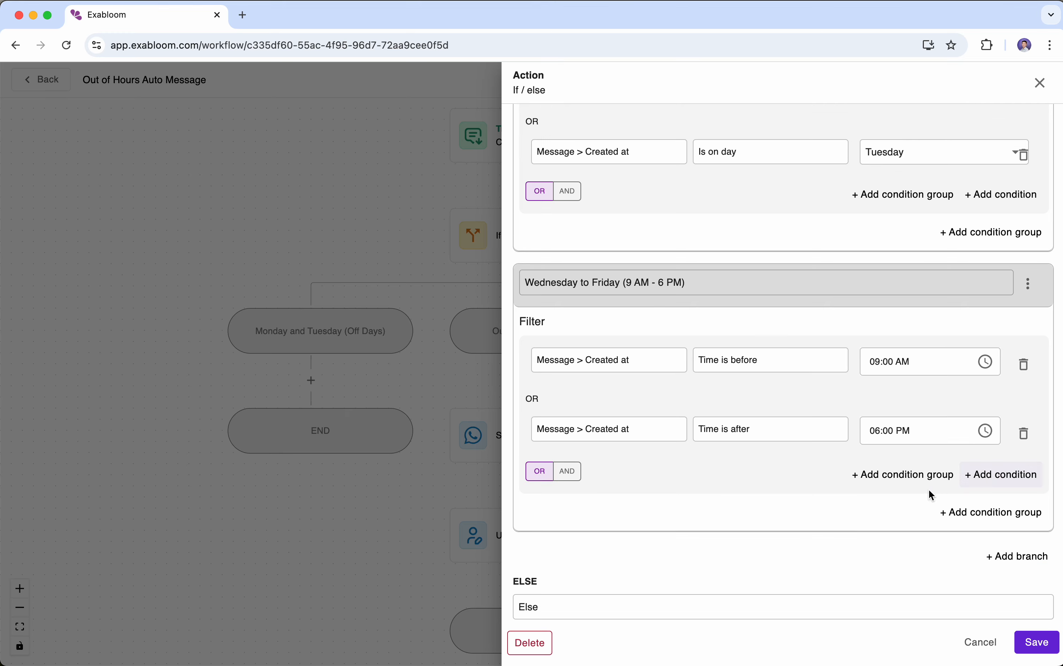
# Add a condition group to the Wednesday to Friday branch with the condition Message > Created at, Time is before, 09:00 AM
pyautogui.click(903, 475)
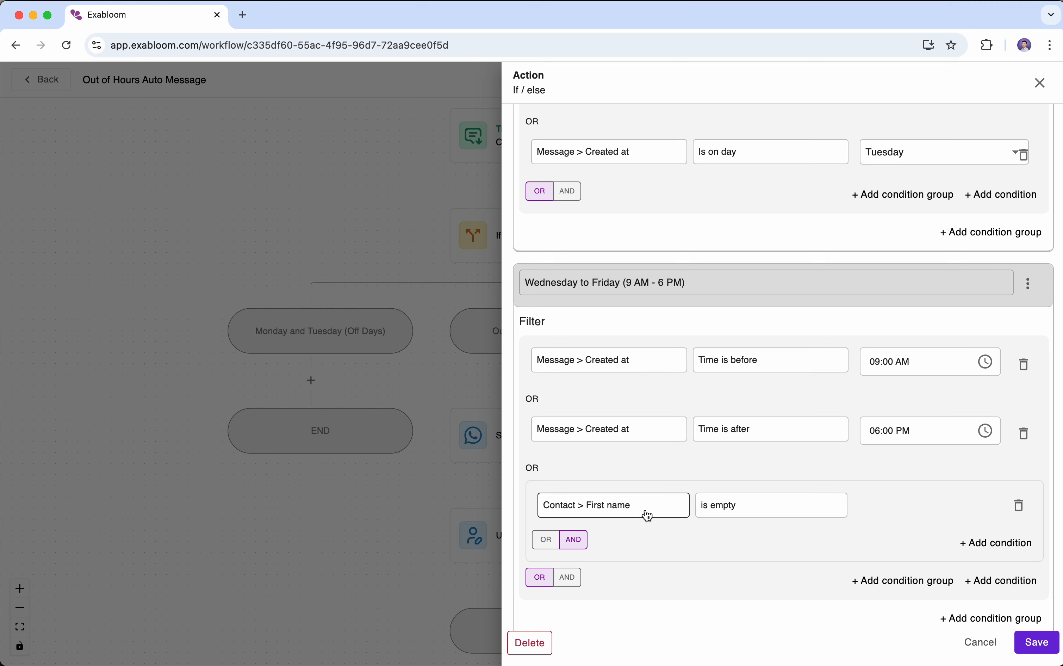
pyautogui.scroll(-2, 648, 504)
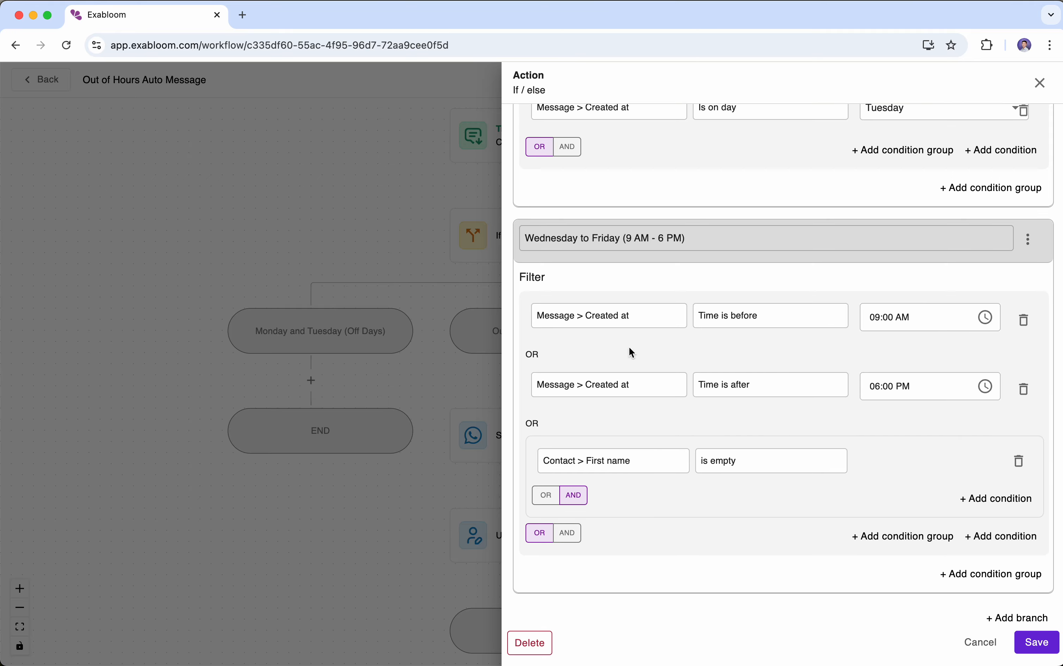
pyautogui.click(594, 468)
pyautogui.click(612, 194)
pyautogui.click(741, 466)
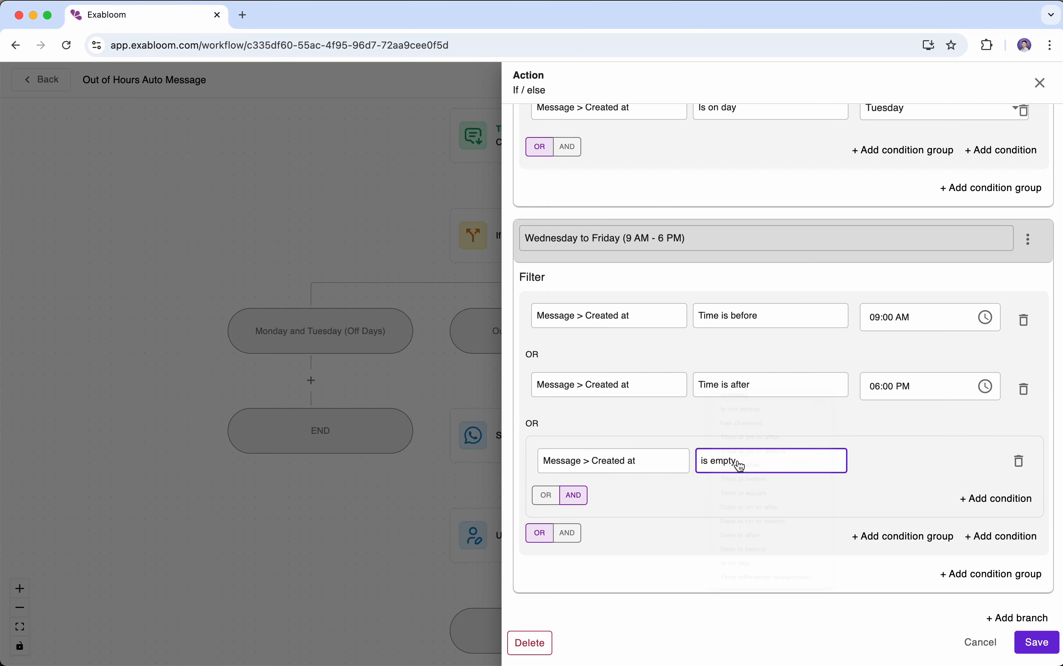
pyautogui.click(787, 484)
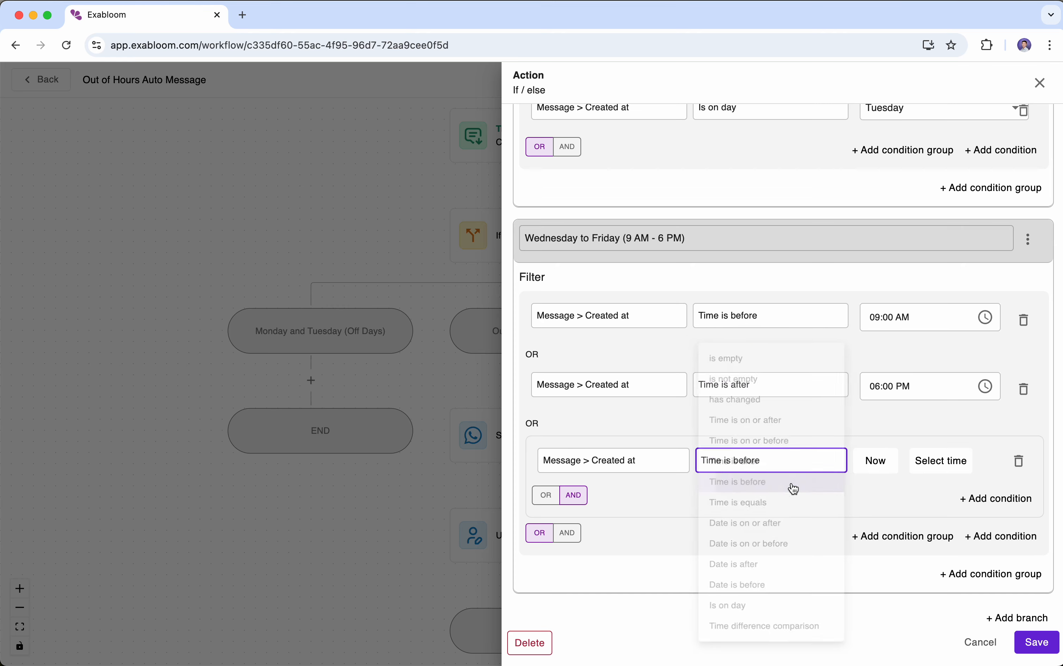
pyautogui.click(924, 462)
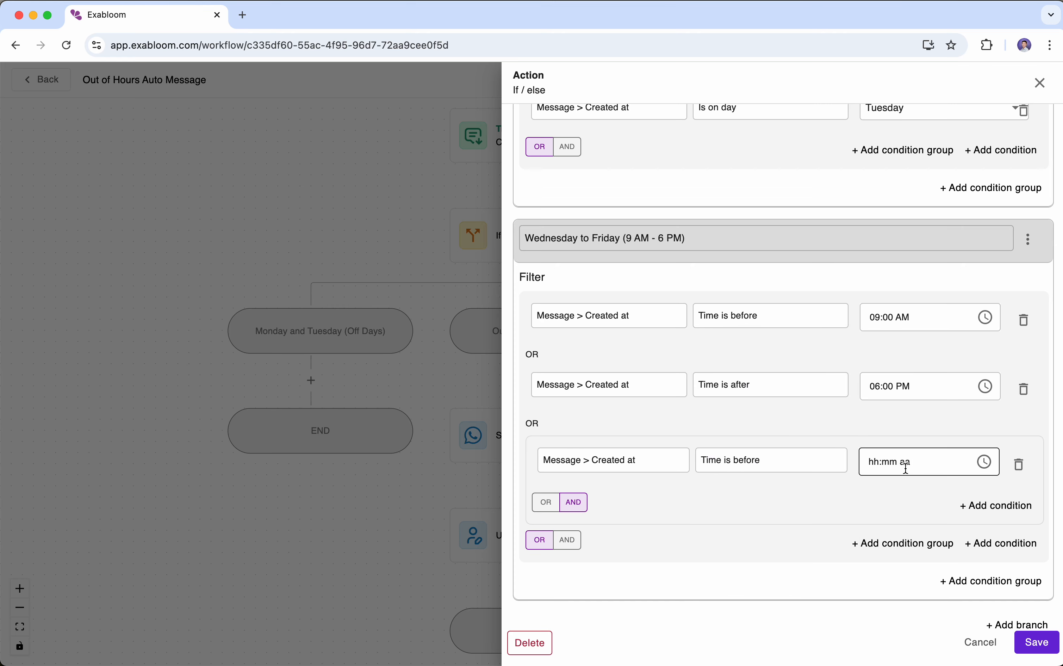
pyautogui.click(985, 462)
pyautogui.scroll(-1, 910, 321)
pyautogui.scroll(-4, 911, 322)
pyautogui.click(909, 367)
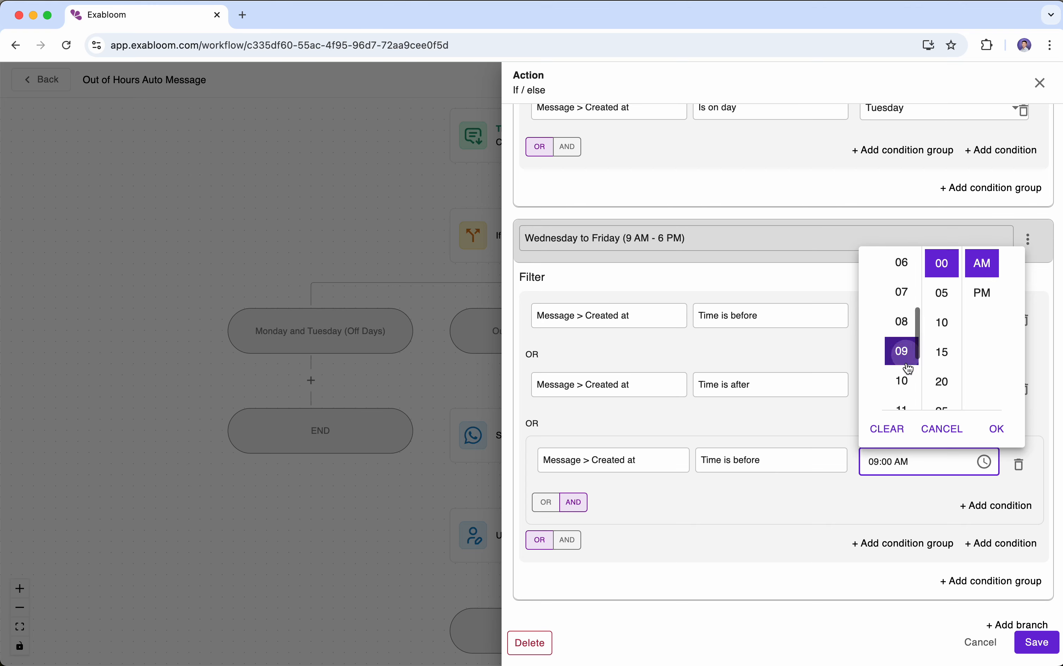
pyautogui.click(997, 428)
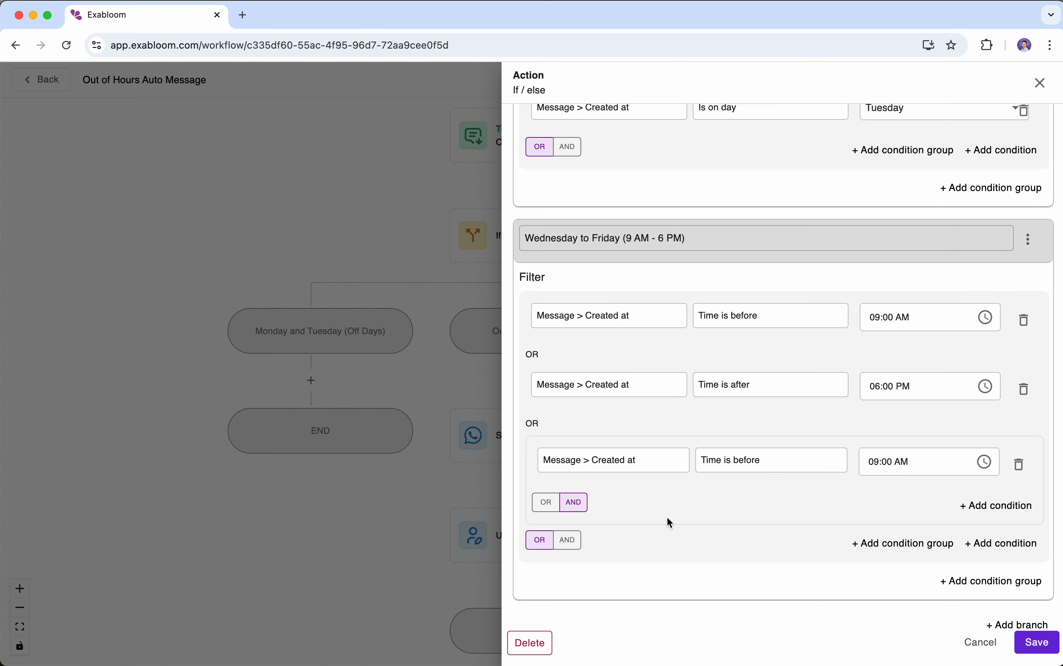
# Set the new group to OR and add a second condition to it: Message > Created at, Time is after, 06:00 PM
pyautogui.click(551, 507)
pyautogui.click(980, 505)
pyautogui.click(641, 513)
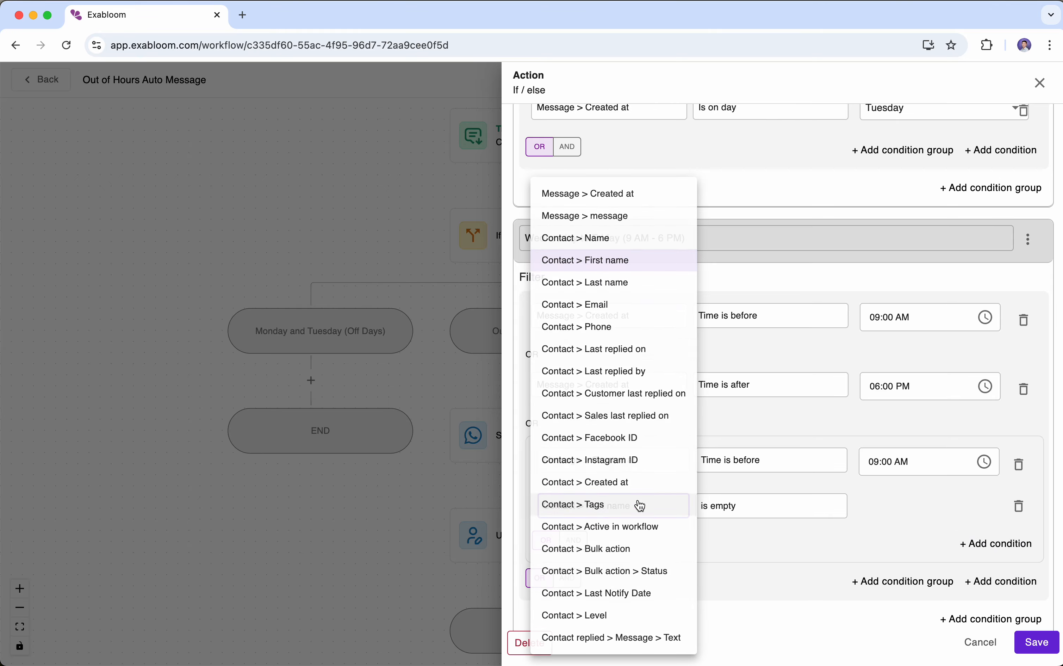
pyautogui.click(629, 198)
pyautogui.click(720, 505)
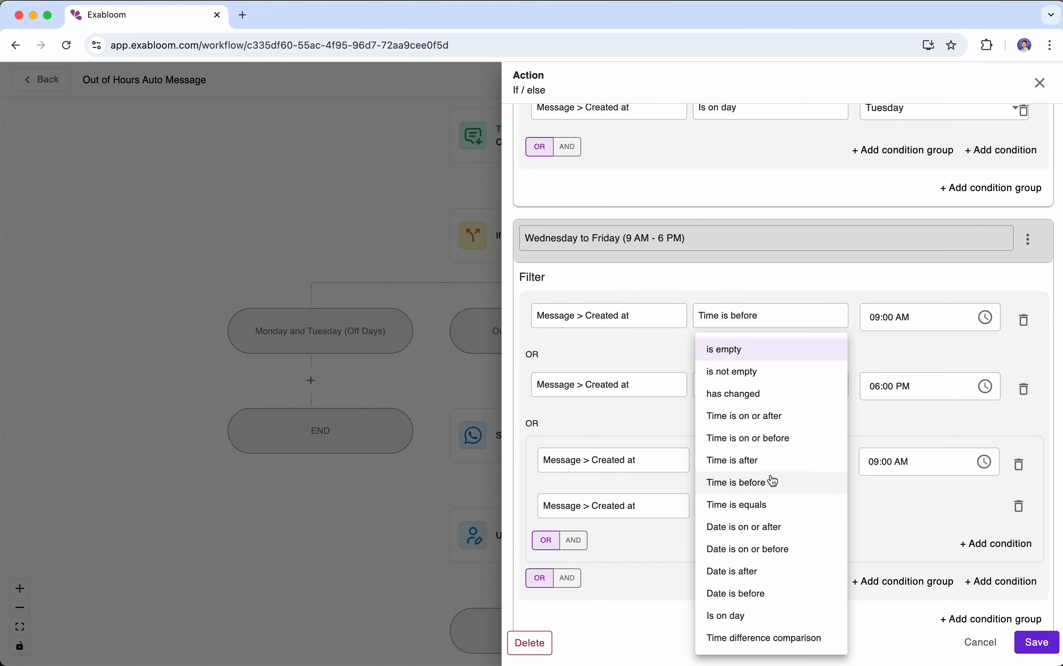
pyautogui.click(771, 461)
pyautogui.click(916, 505)
pyautogui.click(985, 506)
pyautogui.scroll(-3, 906, 409)
pyautogui.click(903, 350)
pyautogui.click(984, 338)
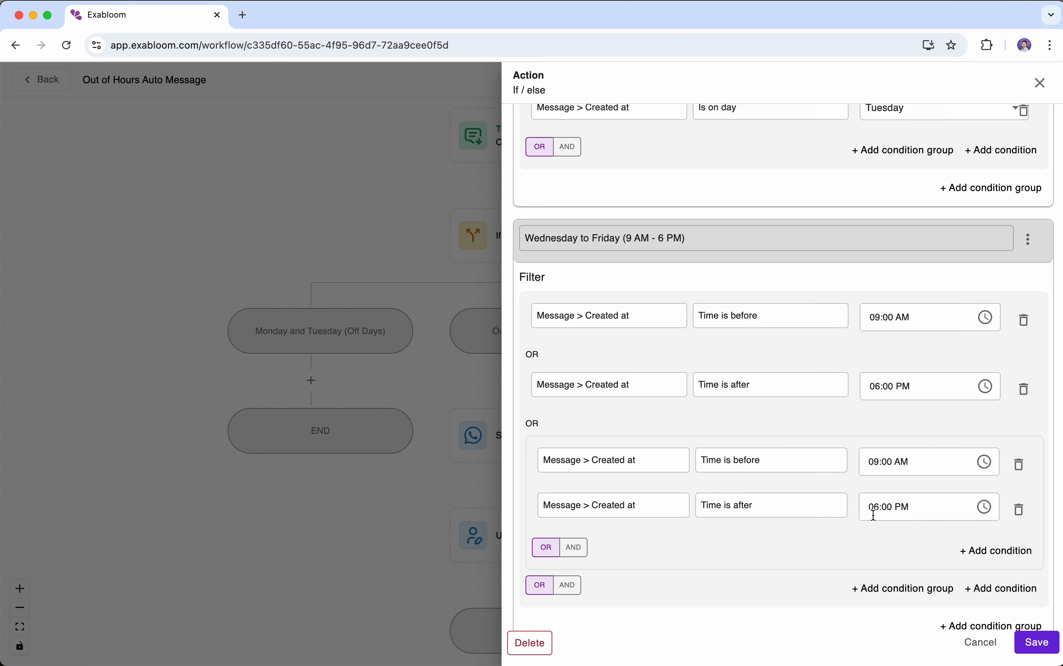
# Delete the two ungrouped time conditions and add a second condition group with Message > Created at, Is on day, Wednesday
pyautogui.click(1024, 325)
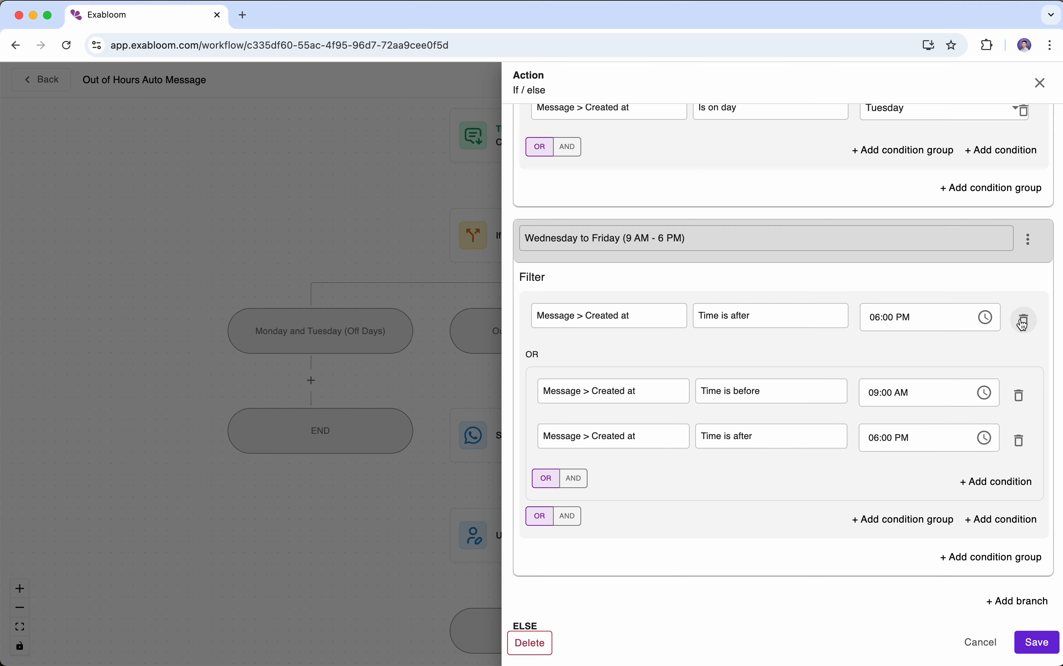
pyautogui.click(1024, 323)
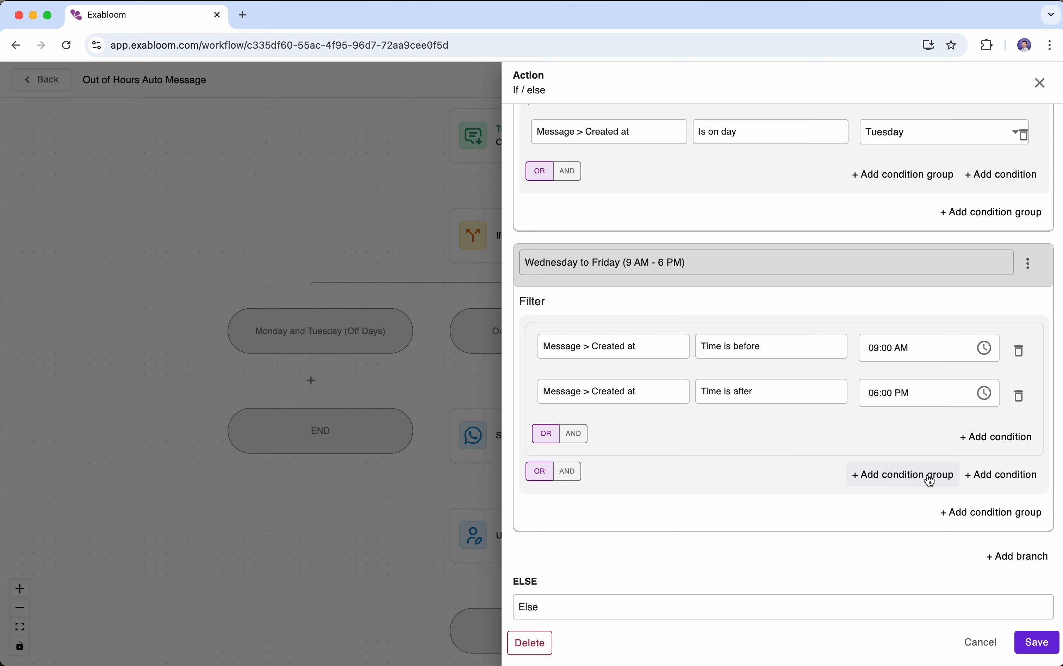
pyautogui.click(901, 484)
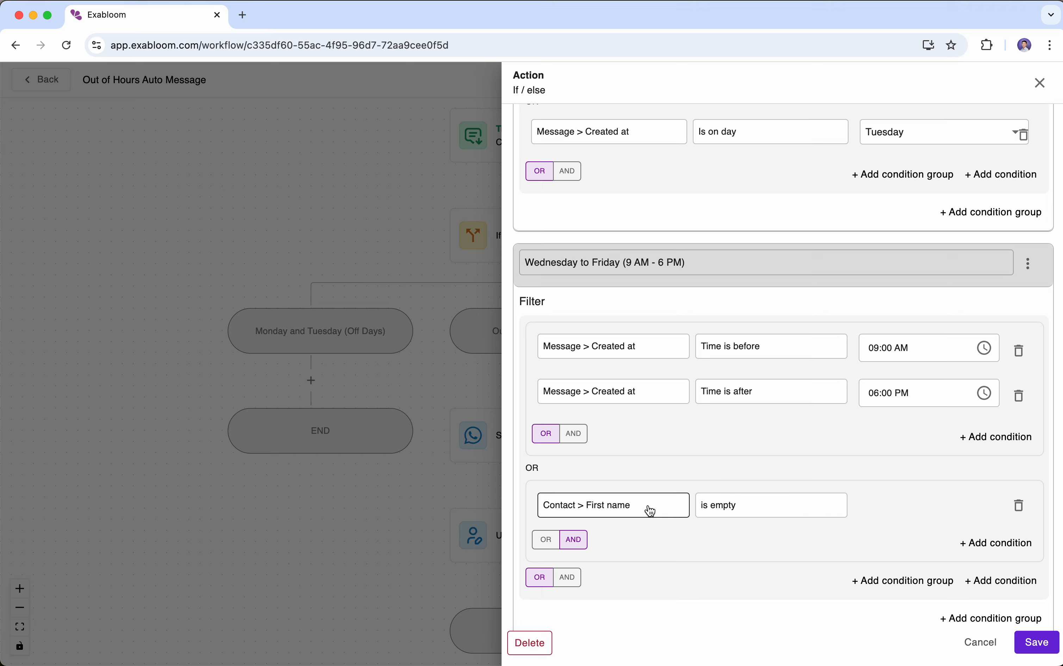
pyautogui.click(648, 510)
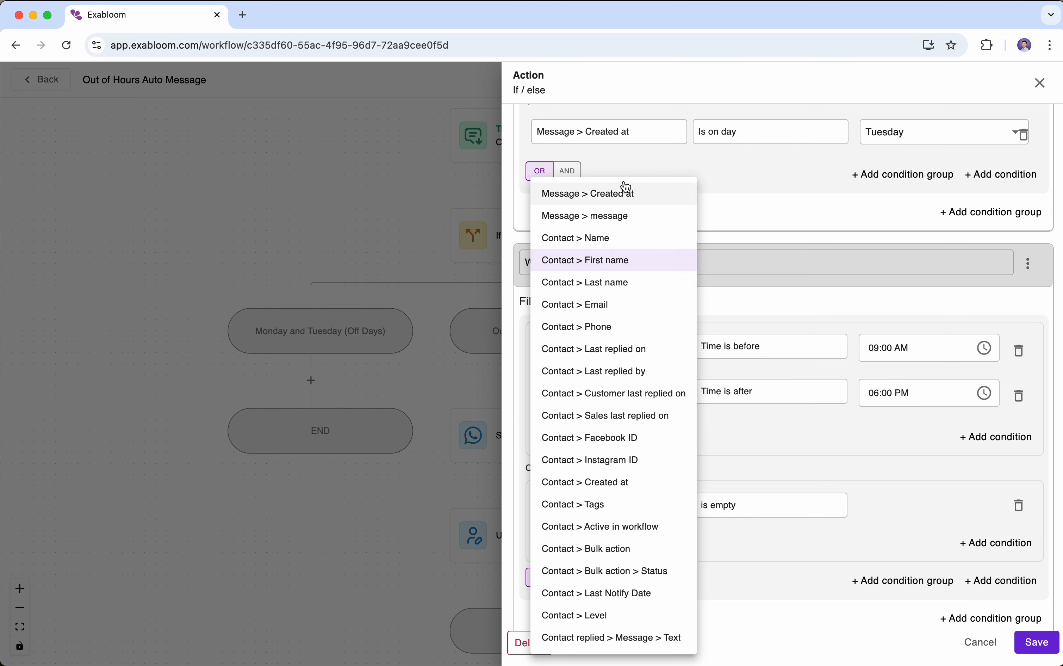
pyautogui.click(587, 196)
pyautogui.click(795, 507)
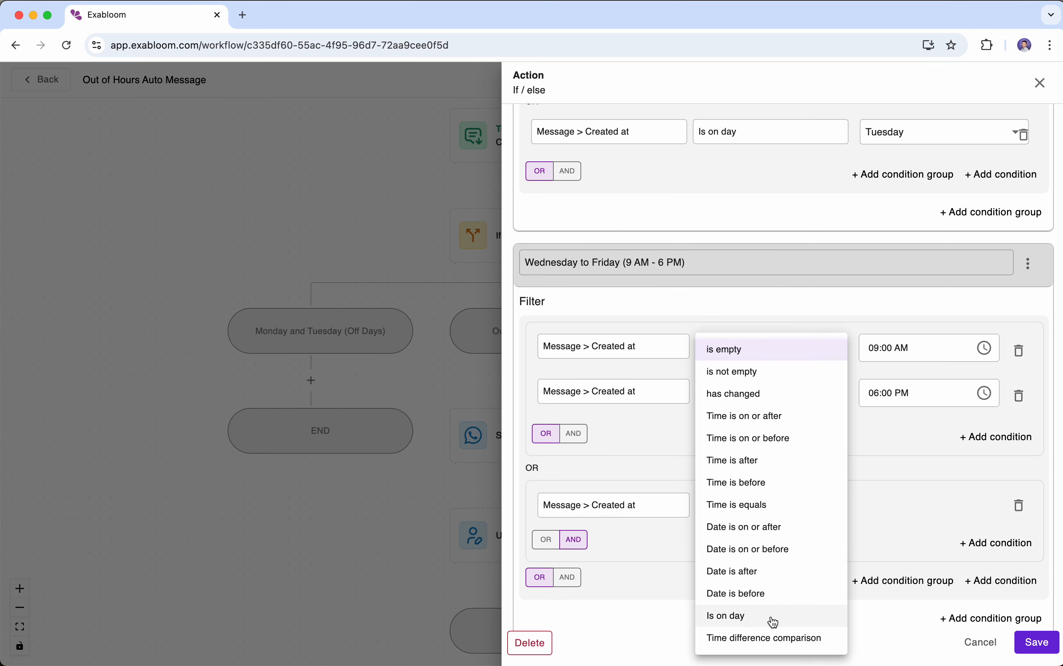
pyautogui.click(774, 622)
pyautogui.click(886, 516)
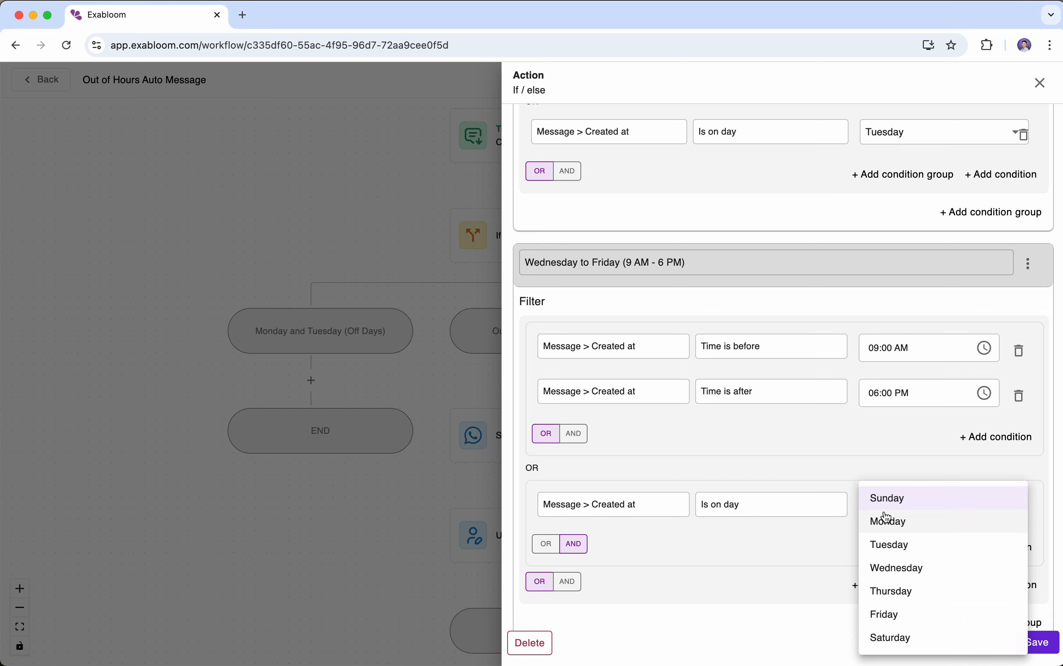
pyautogui.click(911, 568)
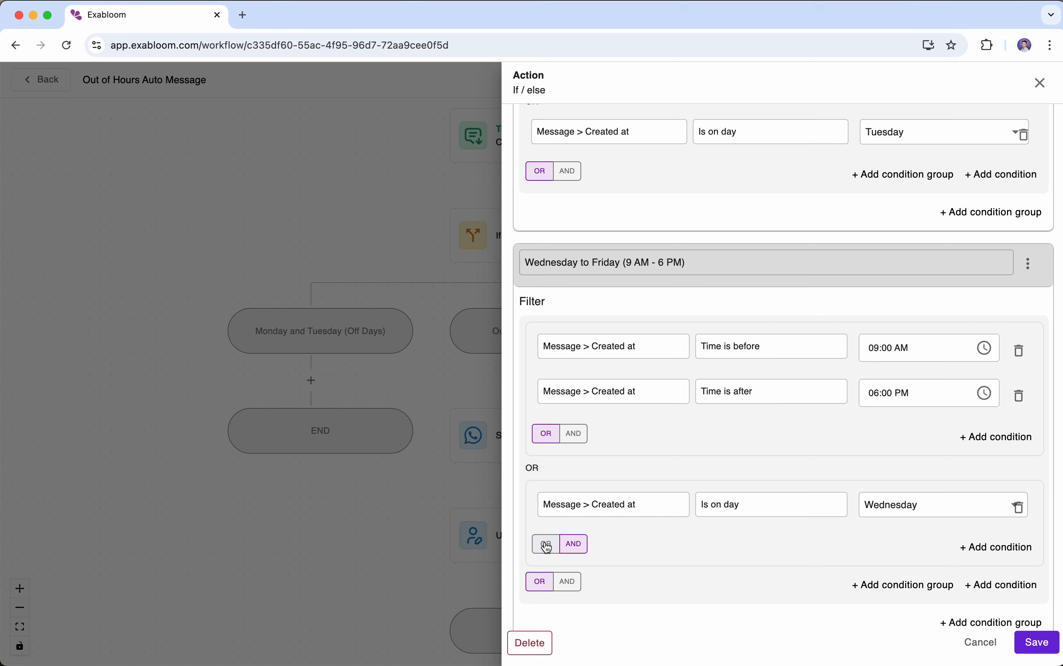
# Add another condition to the Wednesday group: Message > Created at, Is on day, Thursday
pyautogui.click(983, 553)
pyautogui.scroll(-2, 797, 548)
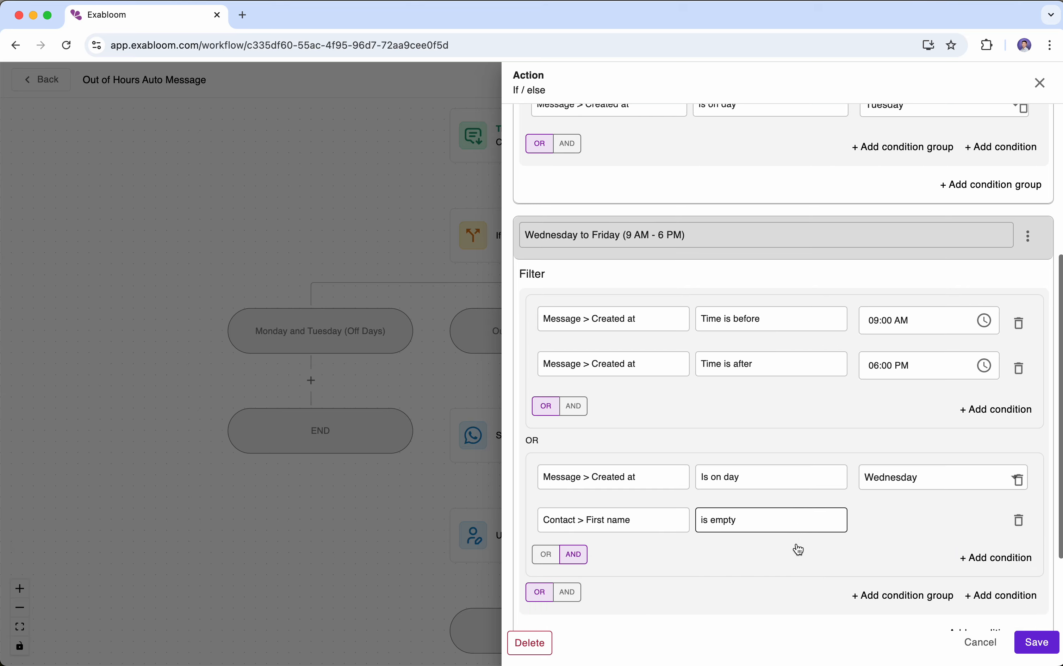
pyautogui.click(636, 497)
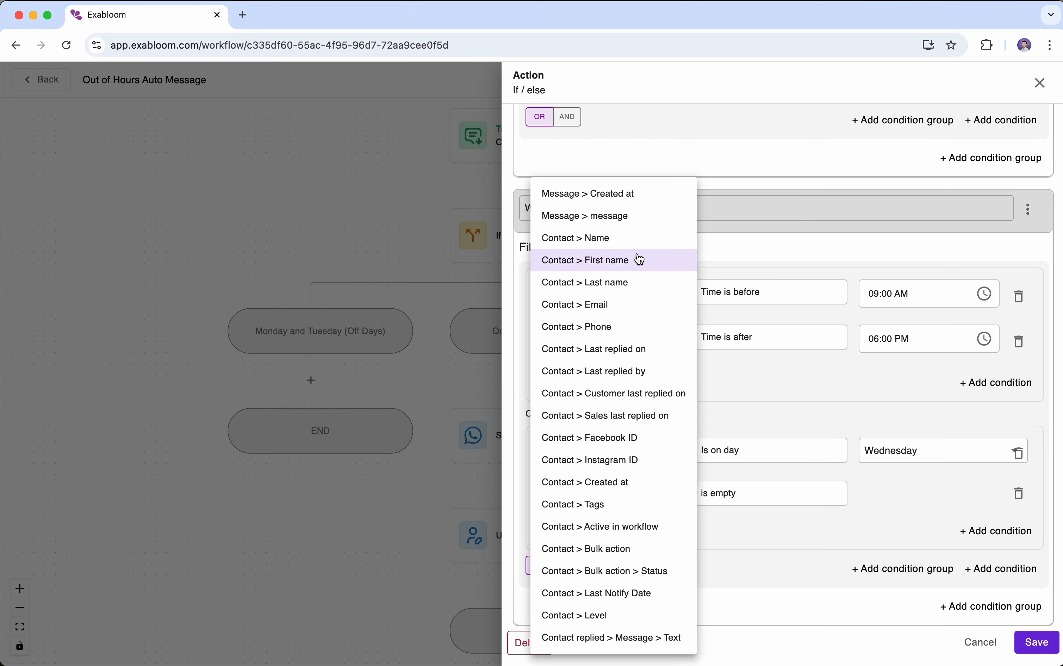
pyautogui.click(636, 197)
pyautogui.click(757, 500)
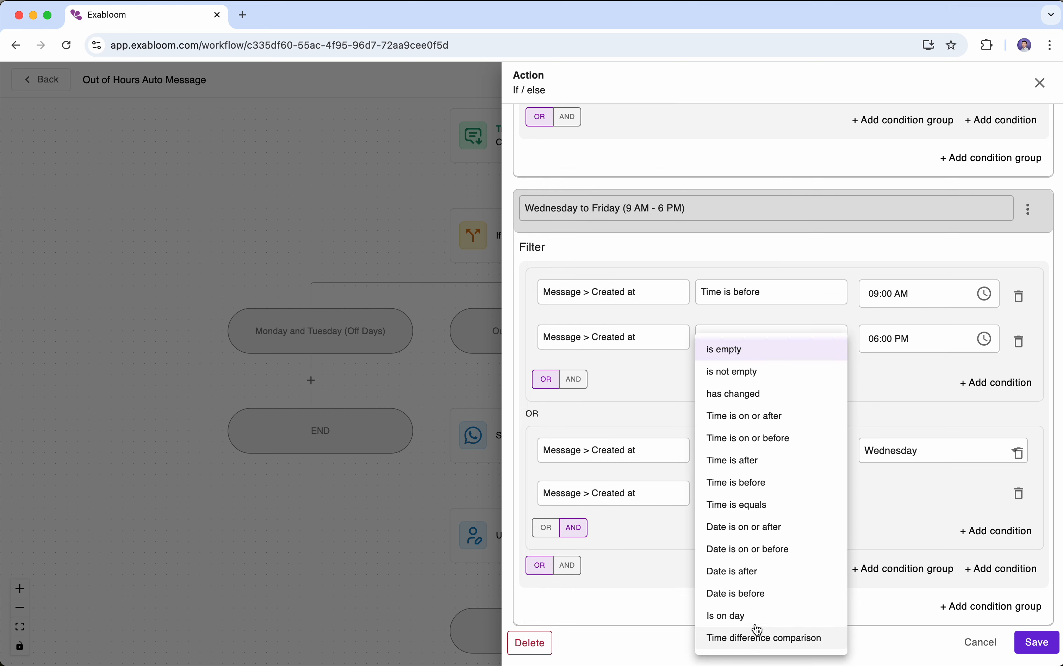
pyautogui.click(749, 617)
pyautogui.click(903, 498)
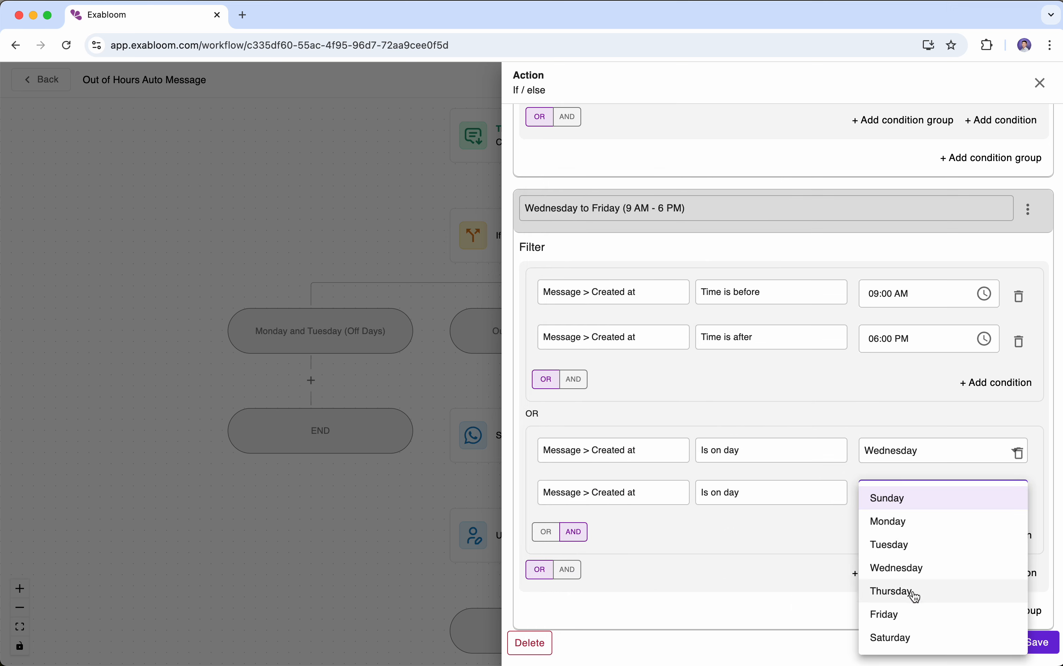
pyautogui.click(912, 592)
# Add a third condition to the Wednesday and Thursday group: Message > Created at, Is on day, Friday
pyautogui.click(969, 535)
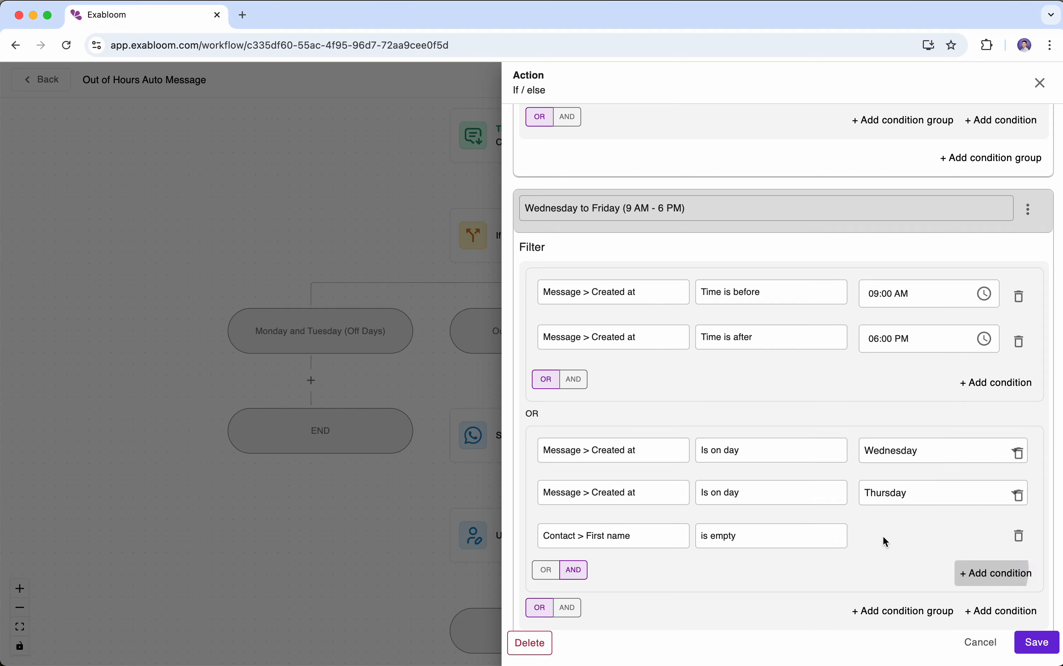
pyautogui.click(628, 546)
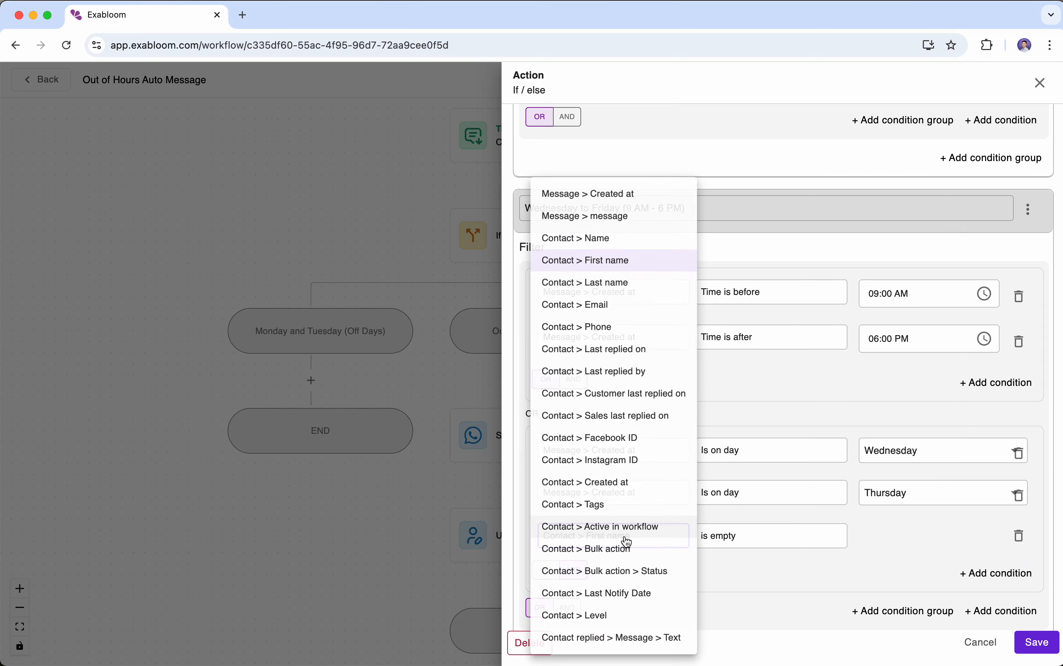
pyautogui.click(612, 195)
pyautogui.click(775, 545)
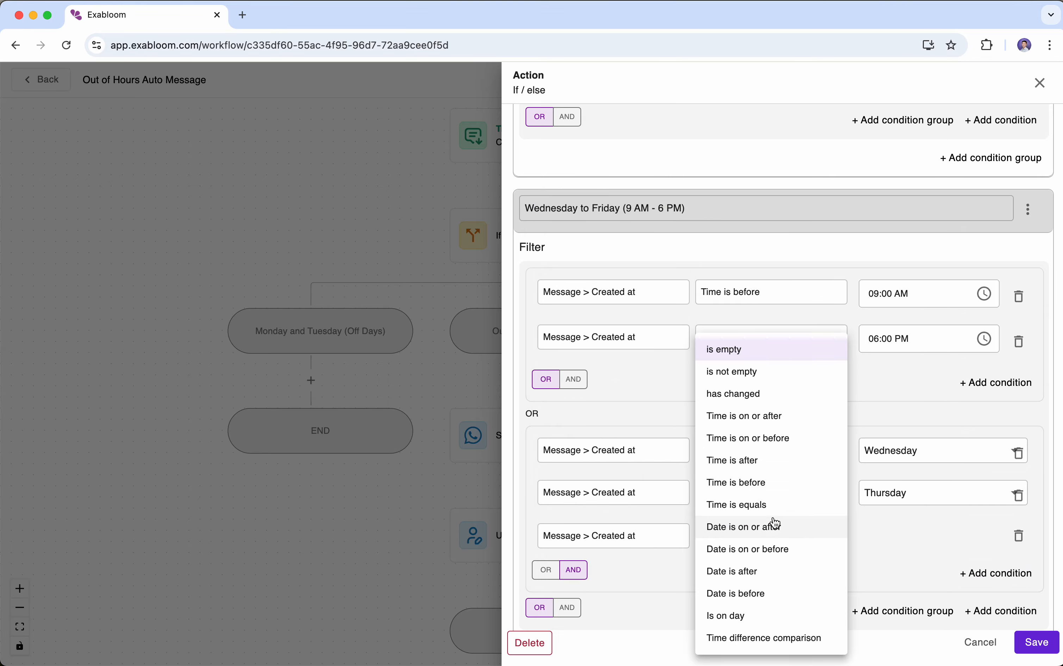
pyautogui.click(777, 616)
pyautogui.click(928, 548)
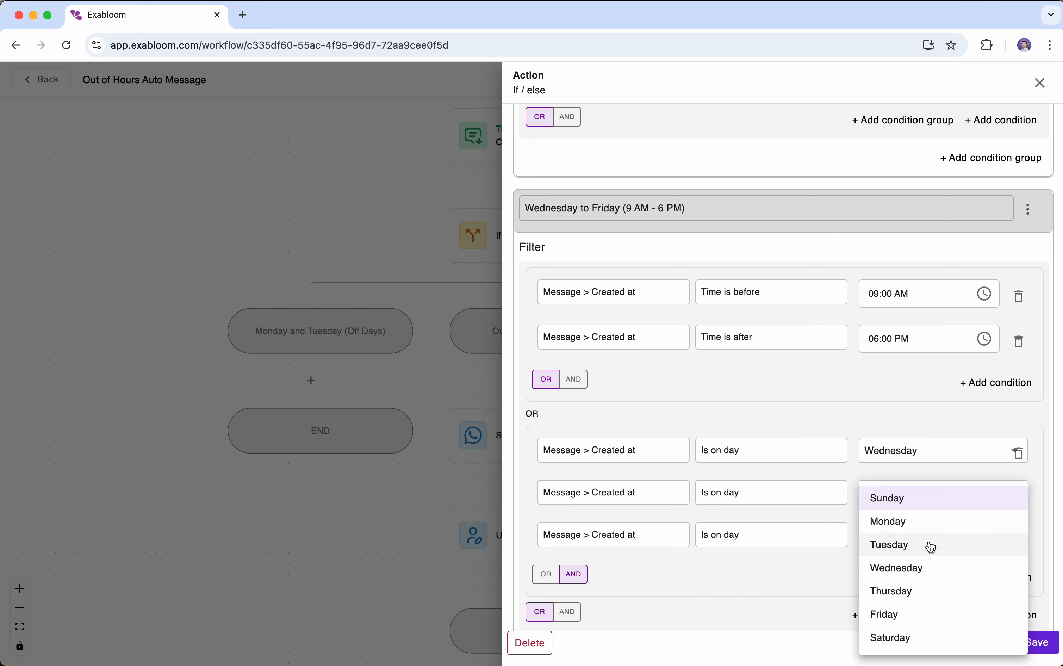
pyautogui.click(933, 617)
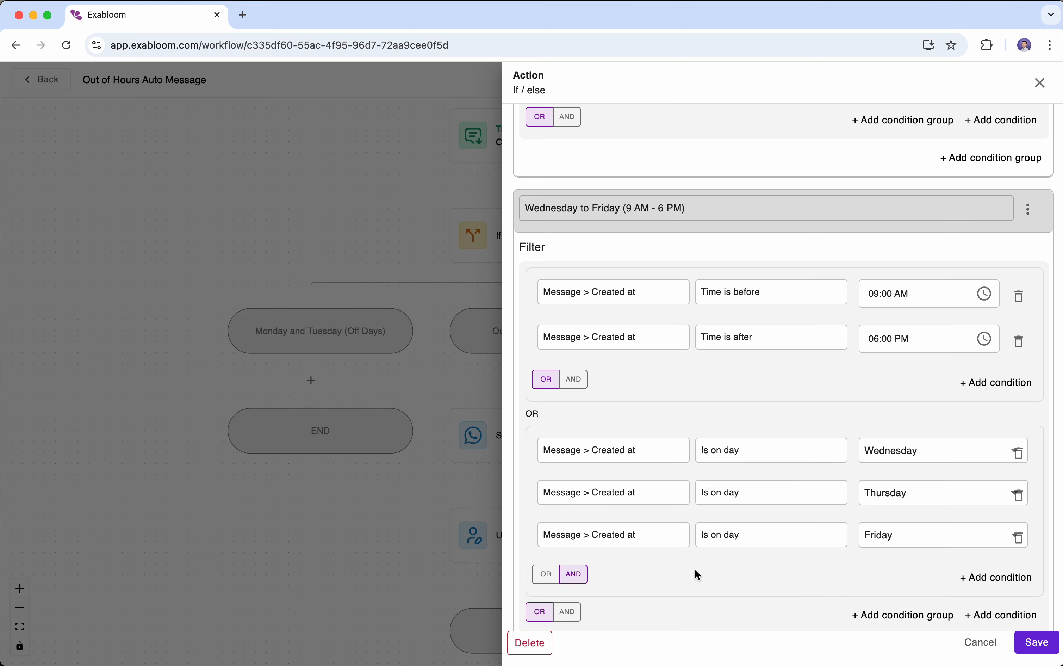
# Set the operator inside the day group to OR and the operator between the time and day groups to AND
pyautogui.click(551, 577)
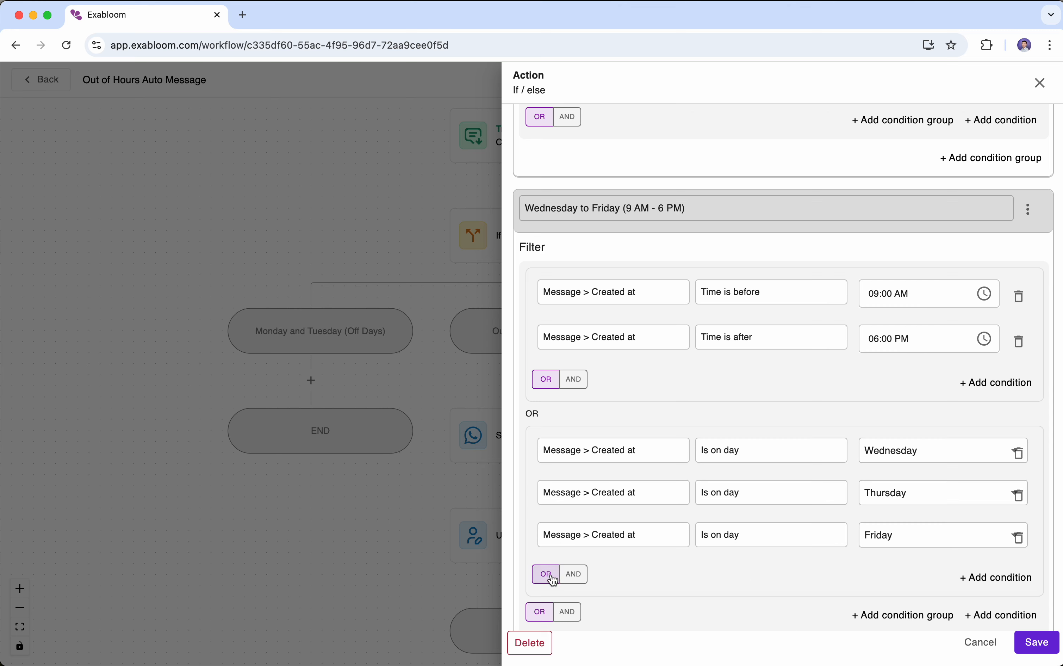
pyautogui.click(577, 580)
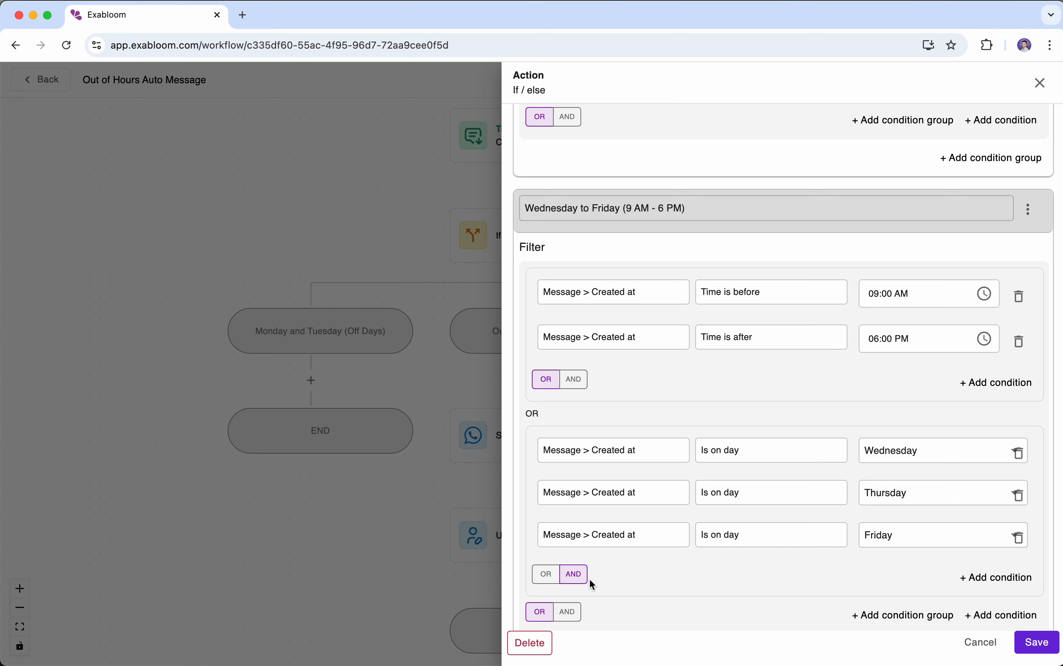
pyautogui.click(544, 576)
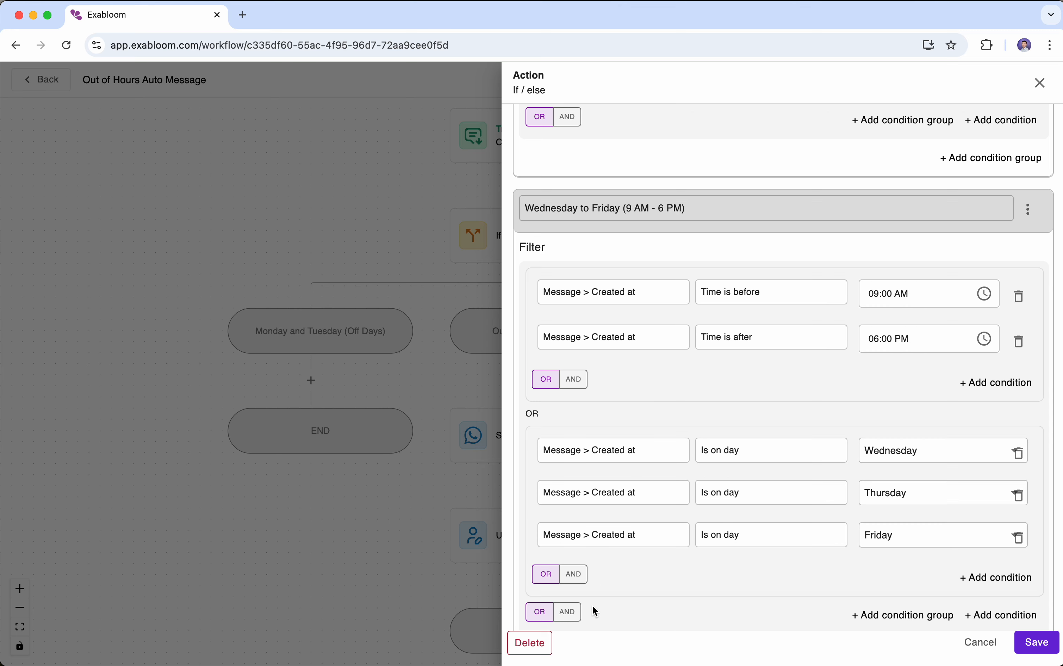
pyautogui.doubleClick(536, 416)
pyautogui.click(571, 612)
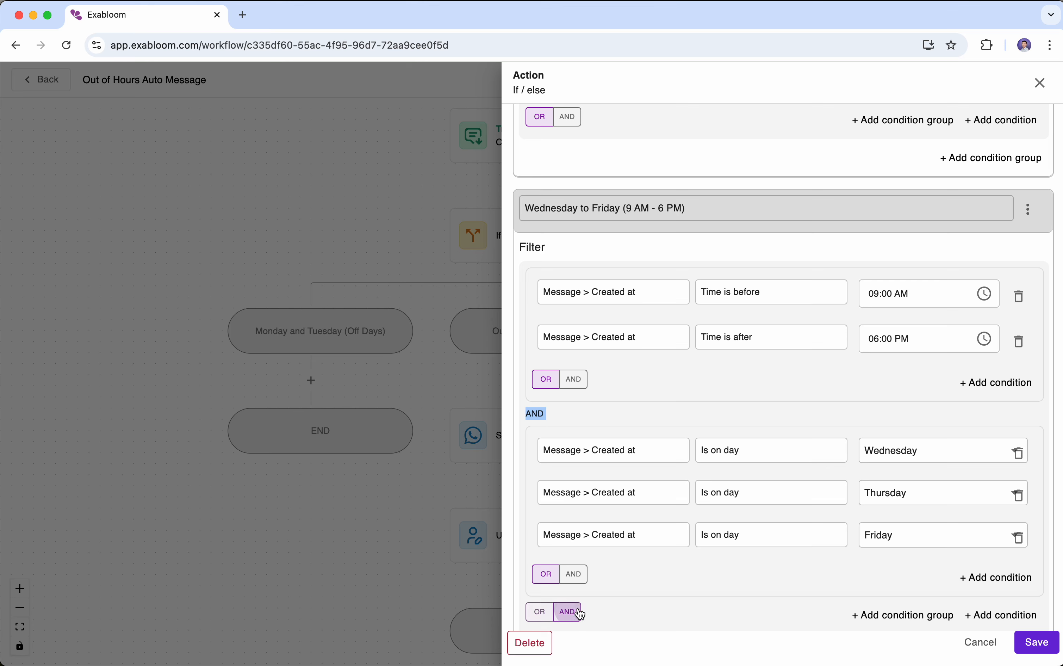
pyautogui.click(696, 409)
pyautogui.tripleClick(588, 208)
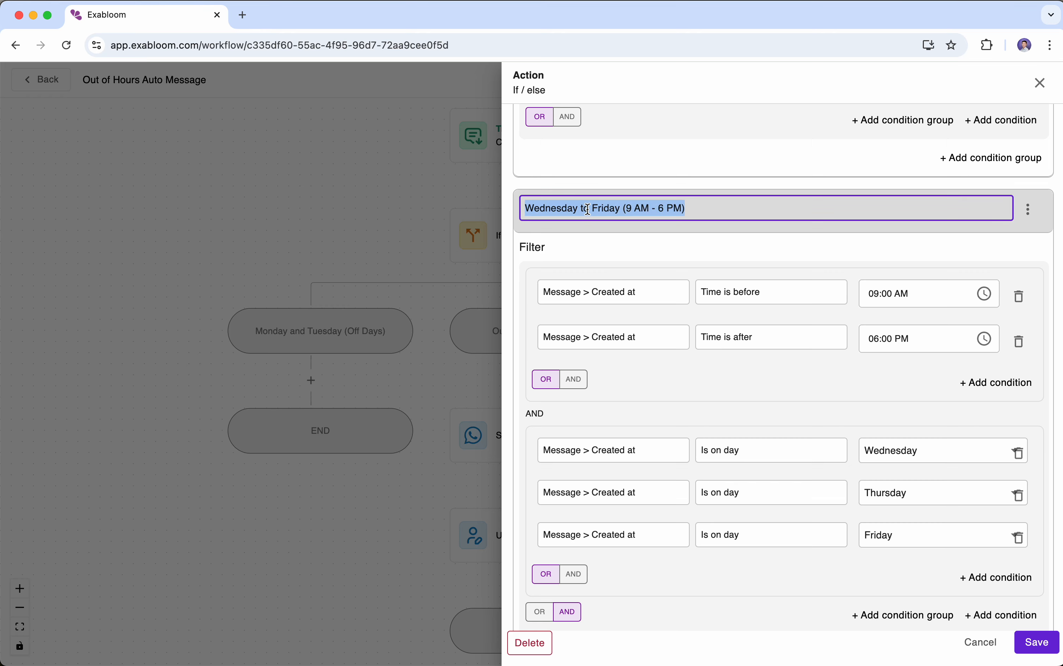
pyautogui.click(676, 398)
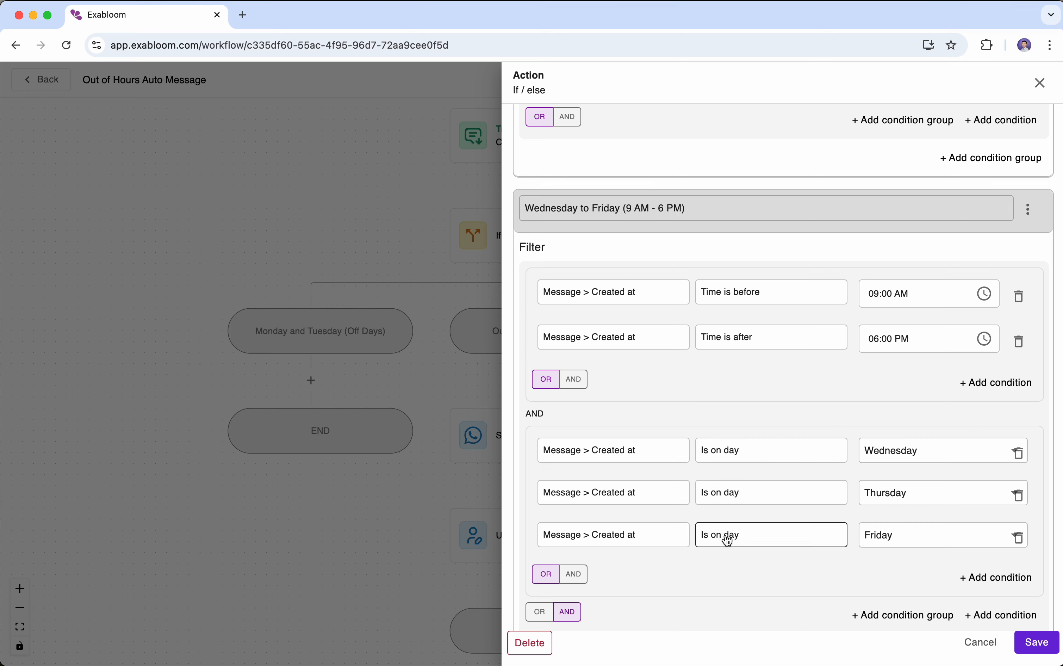
pyautogui.click(610, 208)
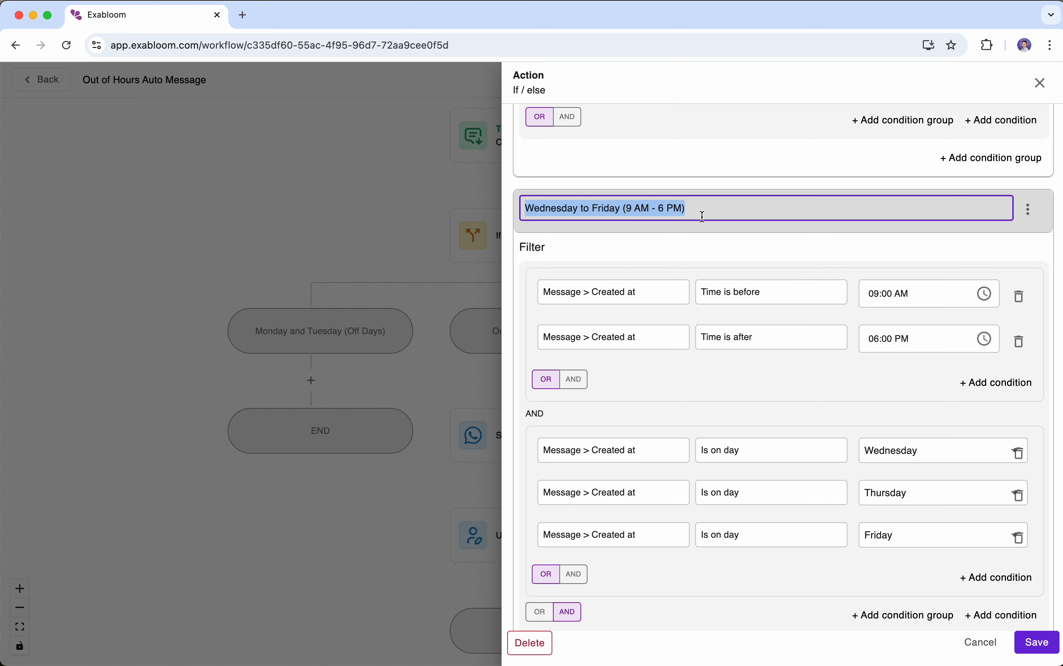
pyautogui.click(720, 237)
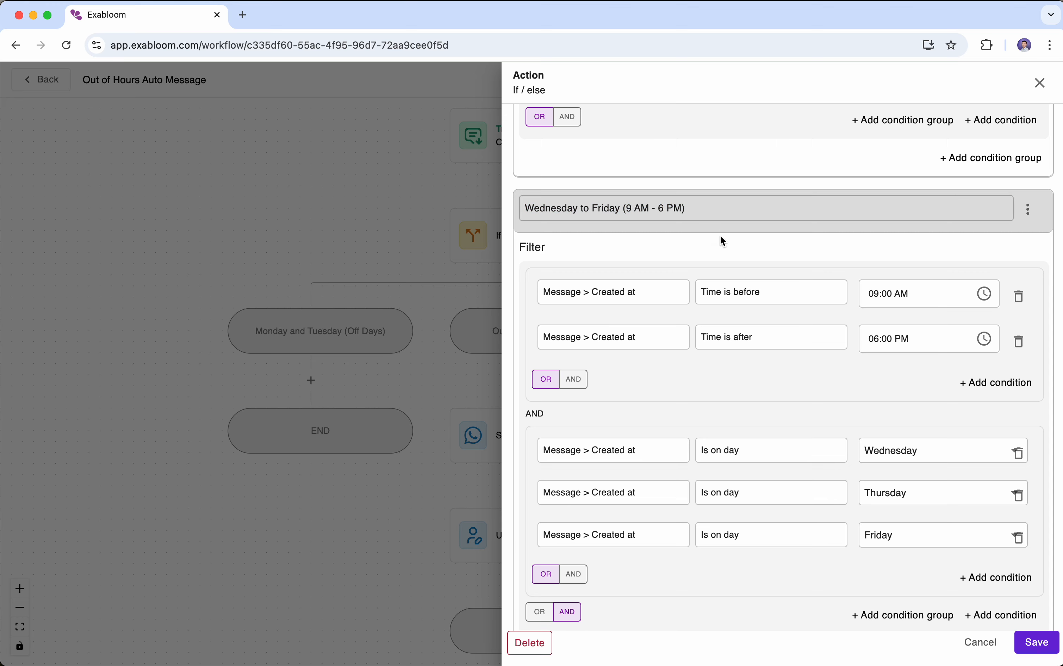
# Keep AND as the operator joining the Wednesday to Friday branch's two groups and save the If / else action
pyautogui.doubleClick(541, 412)
pyautogui.click(542, 613)
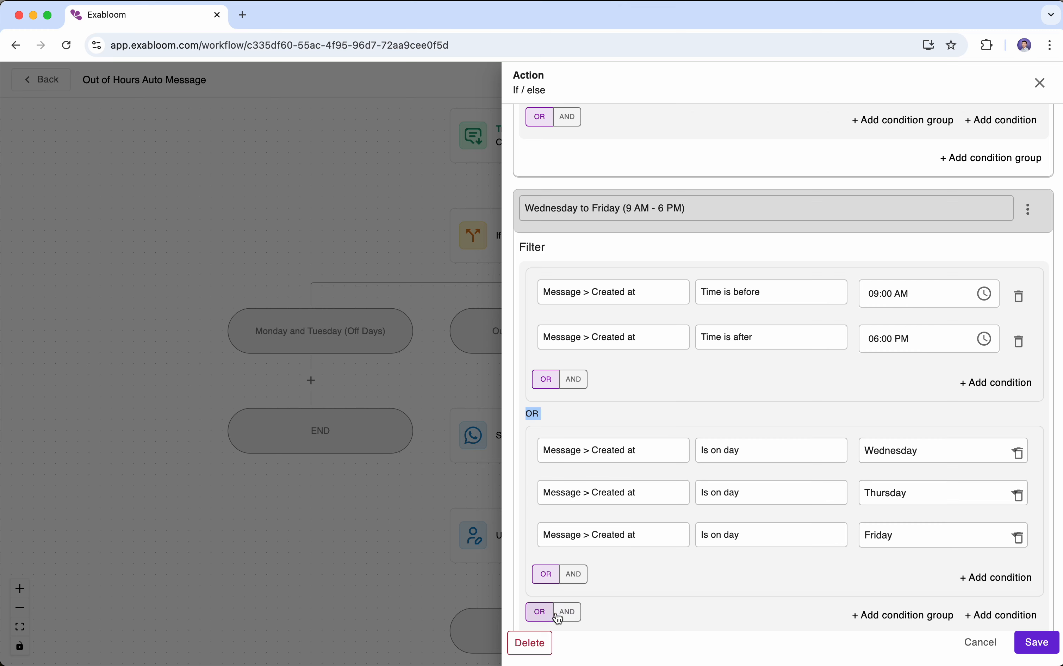
pyautogui.click(569, 612)
pyautogui.scroll(-2, 767, 418)
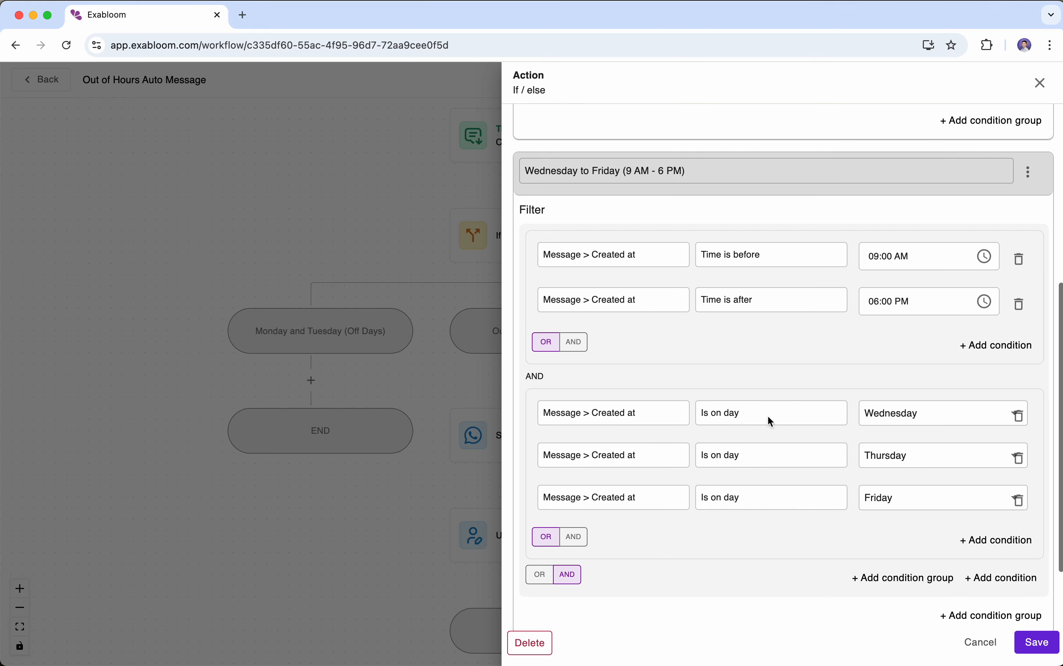
pyautogui.click(1041, 641)
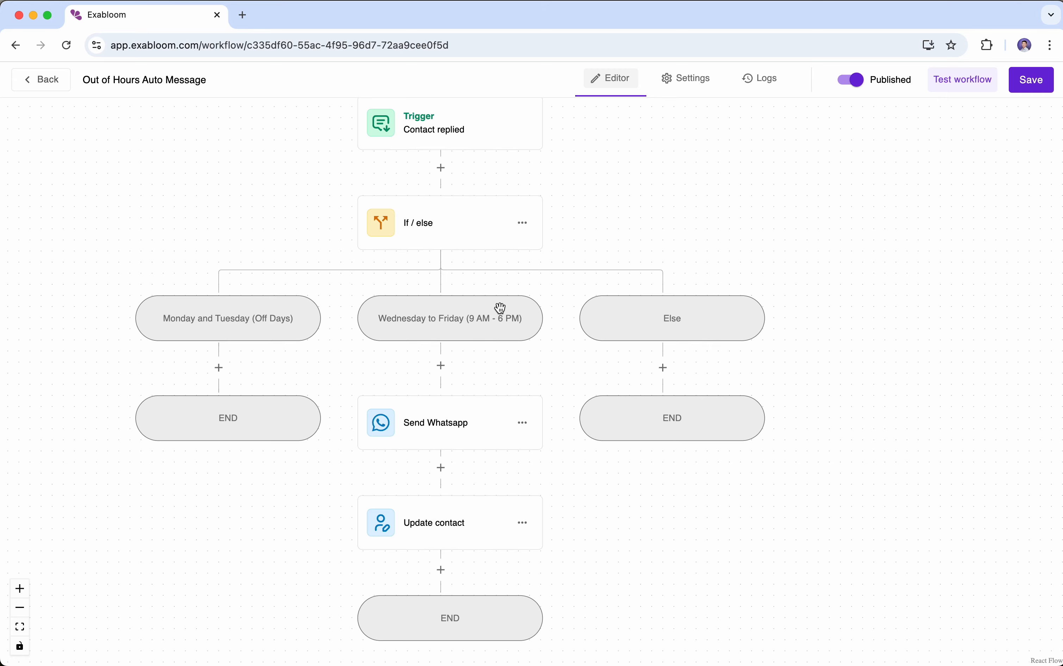
# Switch to the Exabloom documentation page and look up the operating hours for Saturday and Sunday
pyautogui.press('super+grave')
pyautogui.scroll(1, 528, 288)
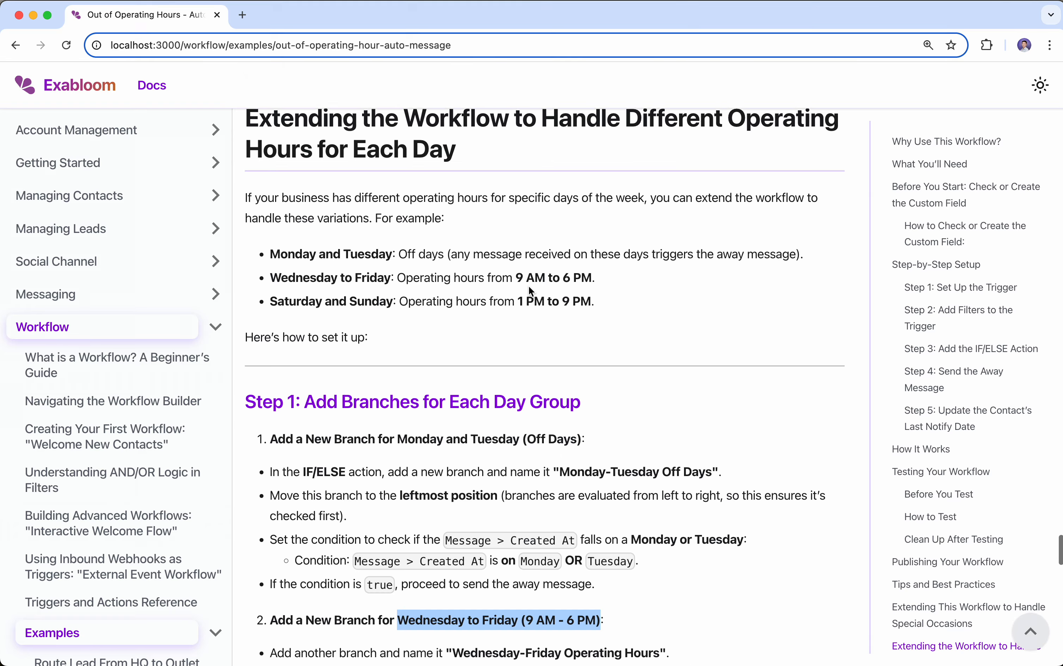
pyautogui.scroll(1, 528, 286)
pyautogui.moveTo(270, 328); pyautogui.dragTo(396, 329)
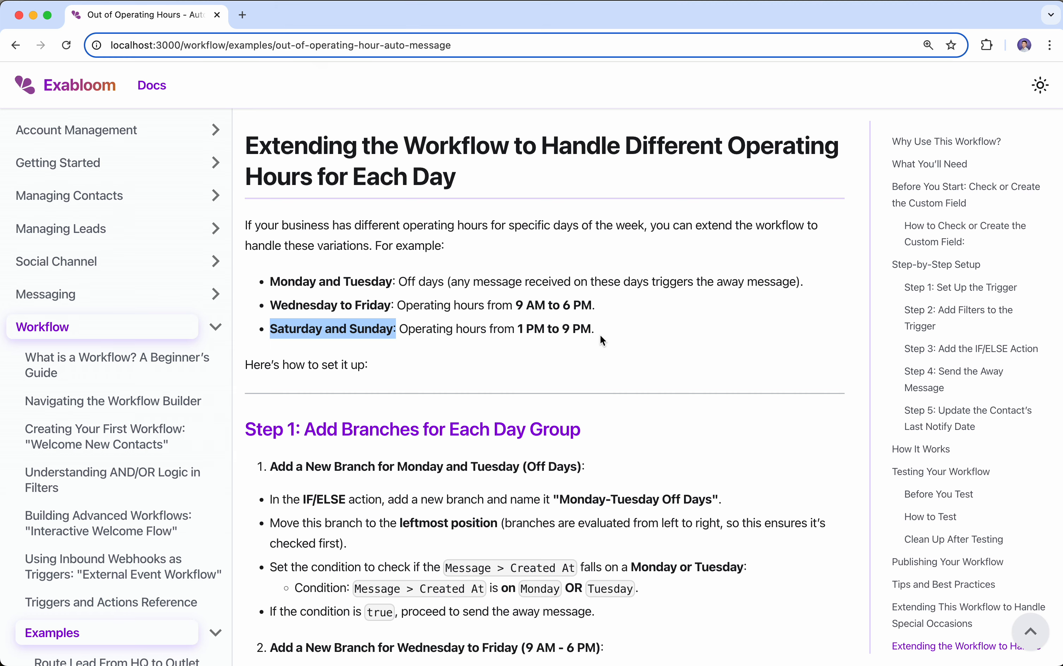
pyautogui.scroll(-5, 596, 338)
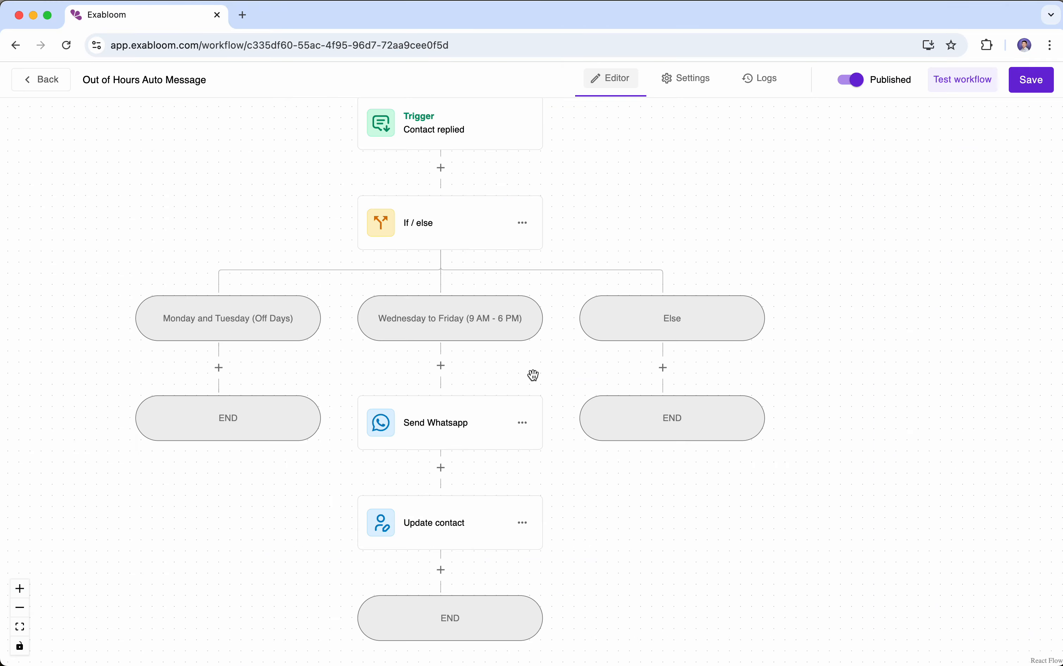
# Return to the workflow editor, reopen the If / else action and add a third branch below Wednesday to Friday
pyautogui.click(464, 228)
pyautogui.scroll(-10, 905, 414)
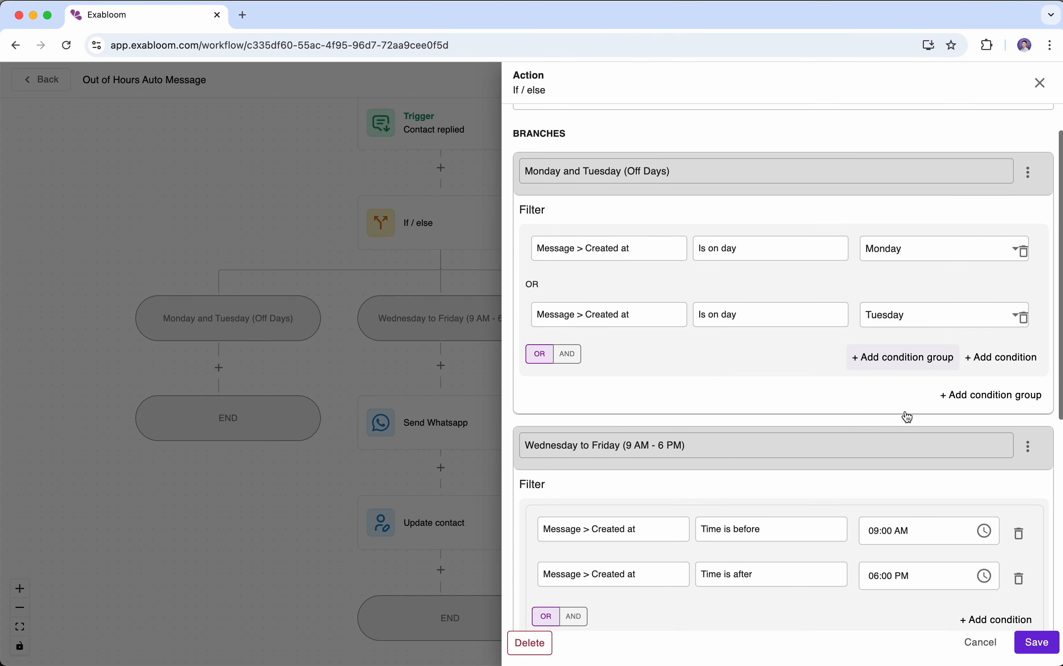
pyautogui.scroll(-3, 905, 409)
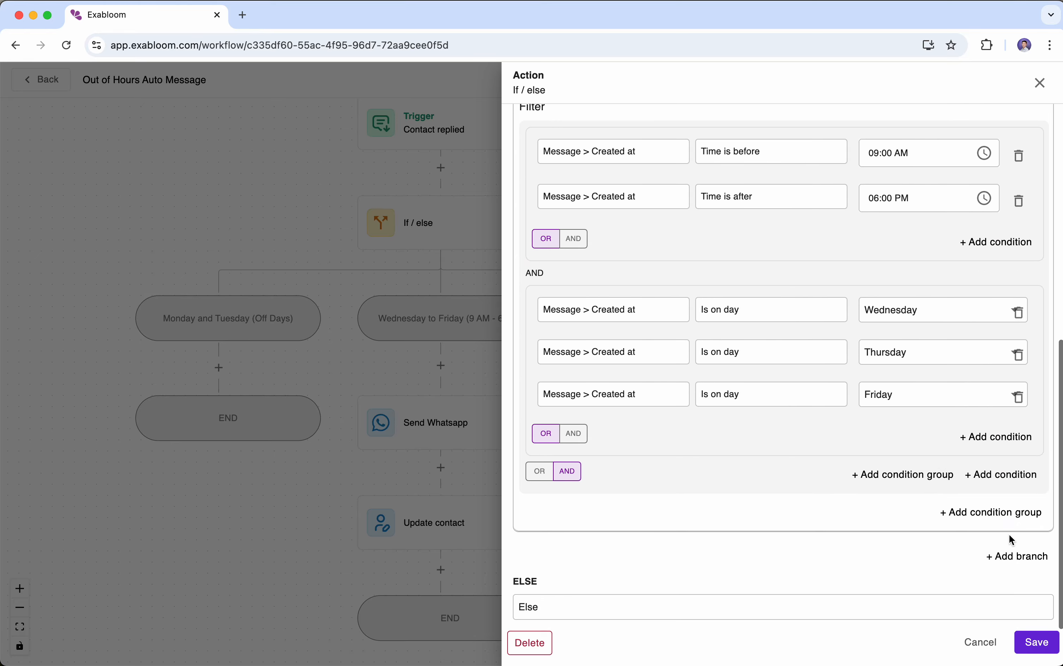
pyautogui.click(1013, 558)
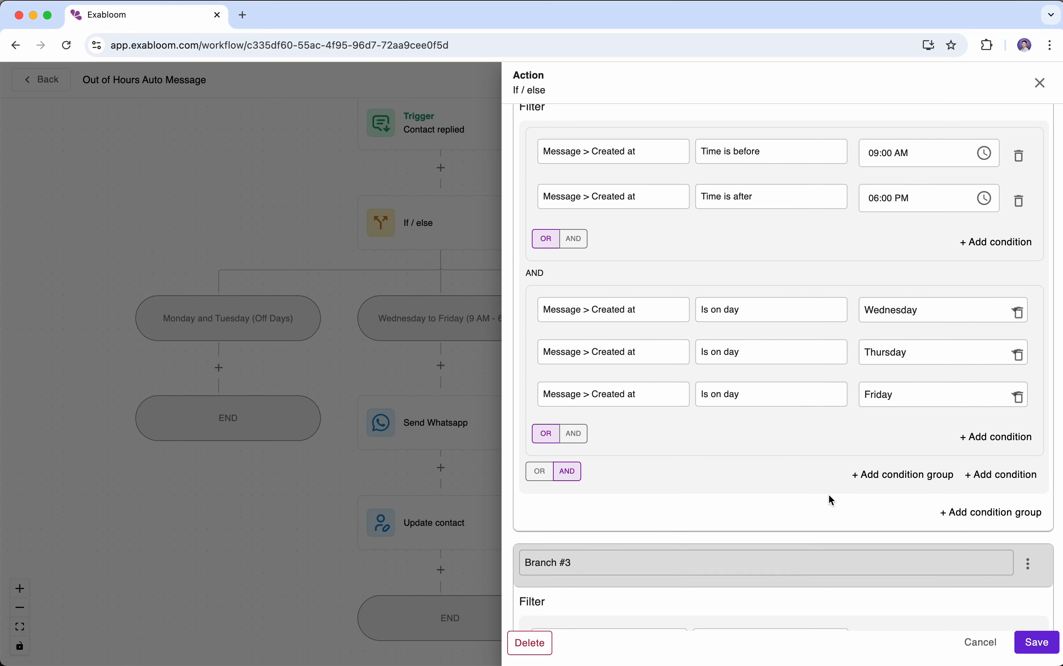
pyautogui.scroll(-1, 831, 500)
pyautogui.scroll(3, 831, 500)
# Copy "Saturday-Sunday Operating Hours" from the Exabloom documentation page and use it as the new branch's name in the workflow editor
pyautogui.scroll(-3, 829, 493)
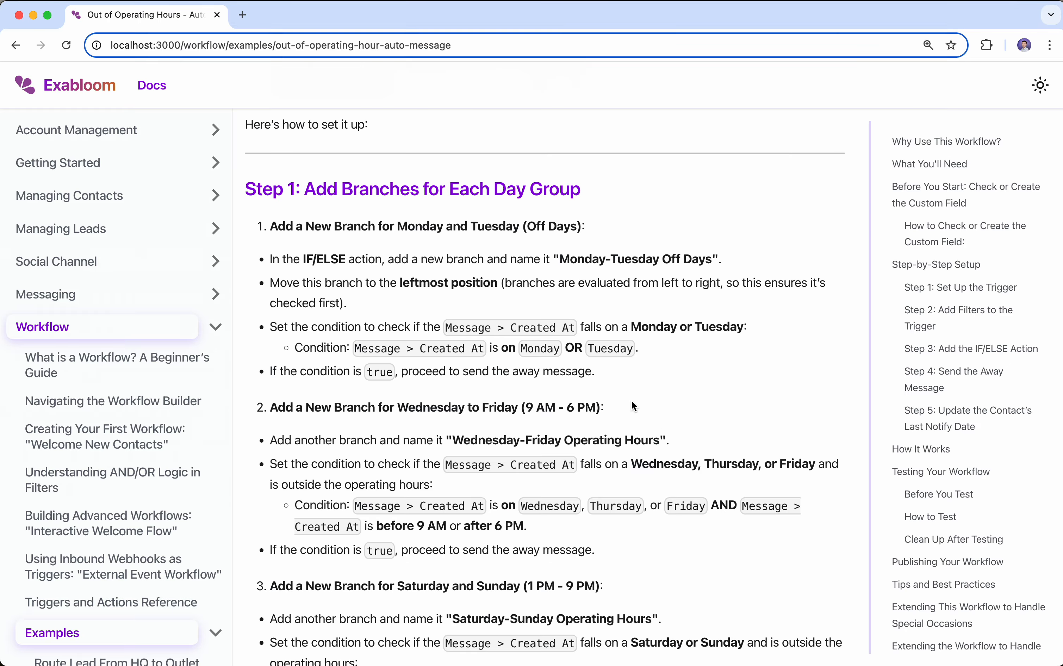
pyautogui.scroll(-2, 631, 399)
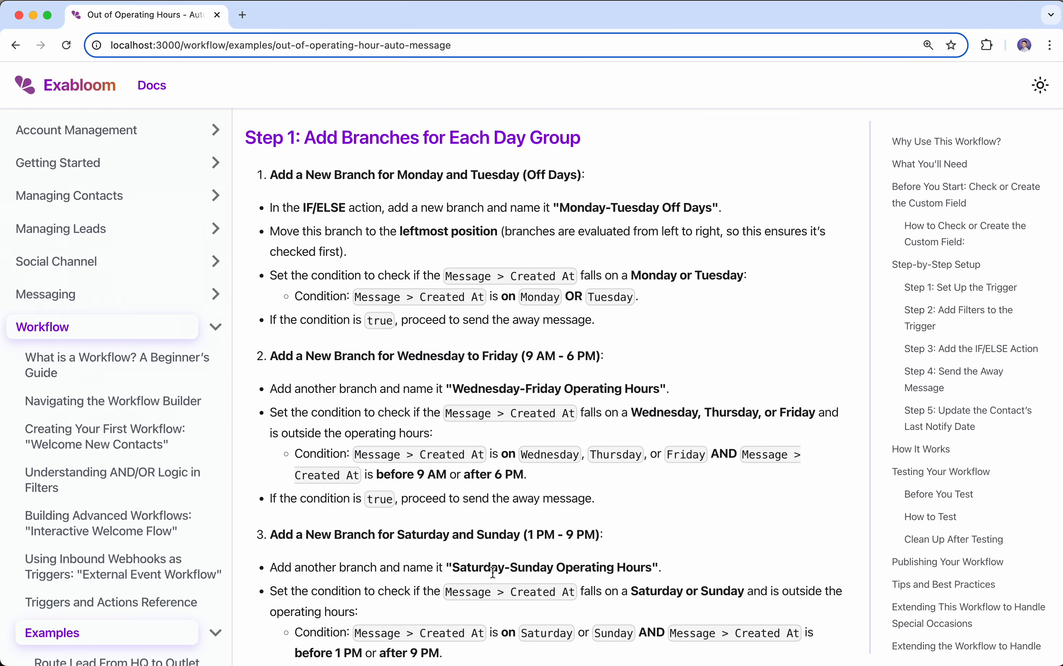
pyautogui.moveTo(453, 568); pyautogui.dragTo(653, 568)
pyautogui.press('super+c')
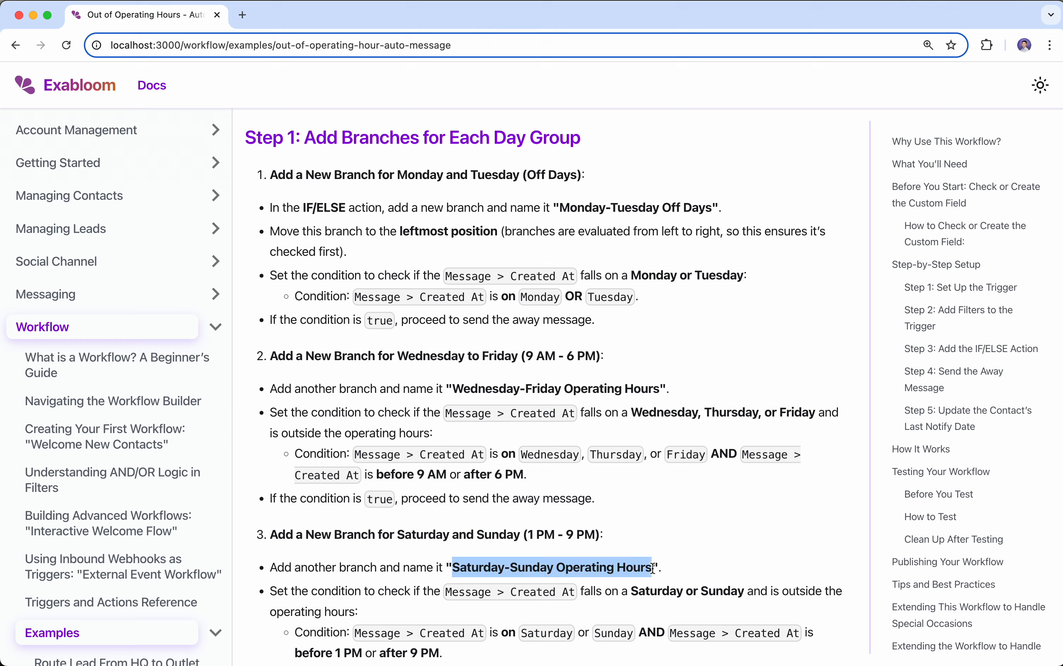
pyautogui.press('super+grave')
pyautogui.click(646, 506)
pyautogui.press('super+a')
pyautogui.press('super+v')
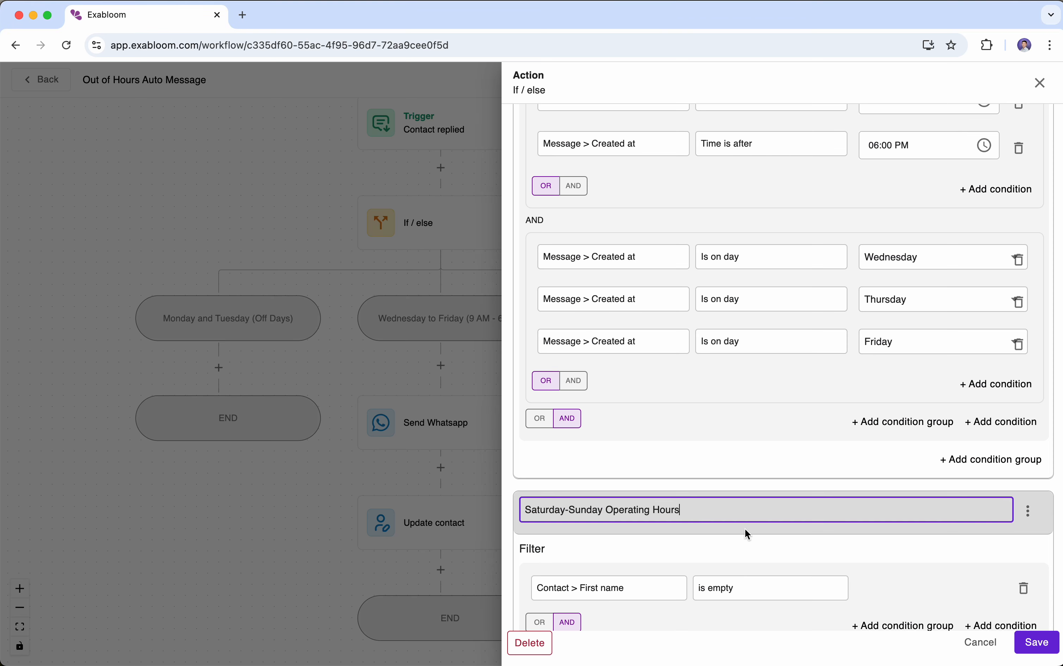
# Replace "Operating Hours" in the new branch's name so that it reads "Saturday-Sunday (1pm - 9pm)"
pyautogui.scroll(3, 745, 527)
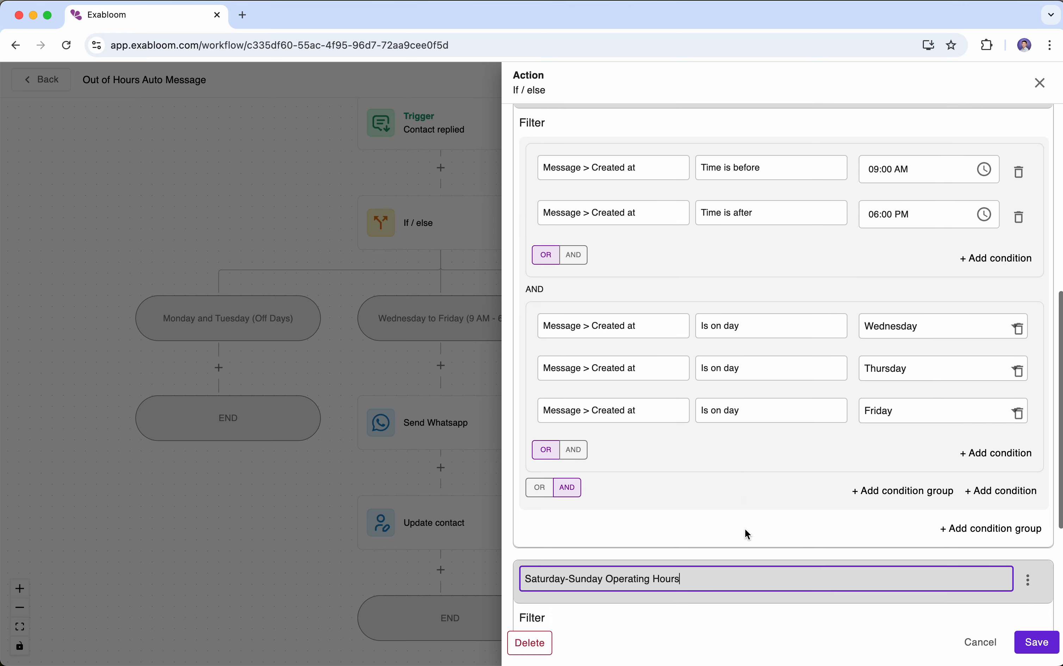
pyautogui.scroll(1, 745, 528)
pyautogui.scroll(-3, 745, 527)
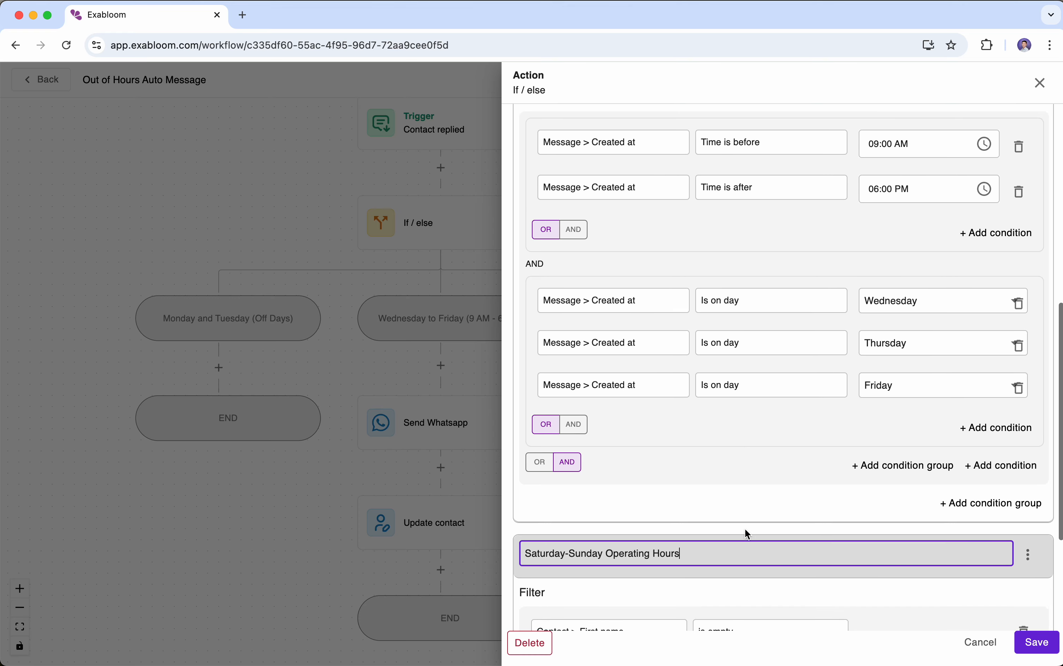
pyautogui.scroll(-1, 745, 528)
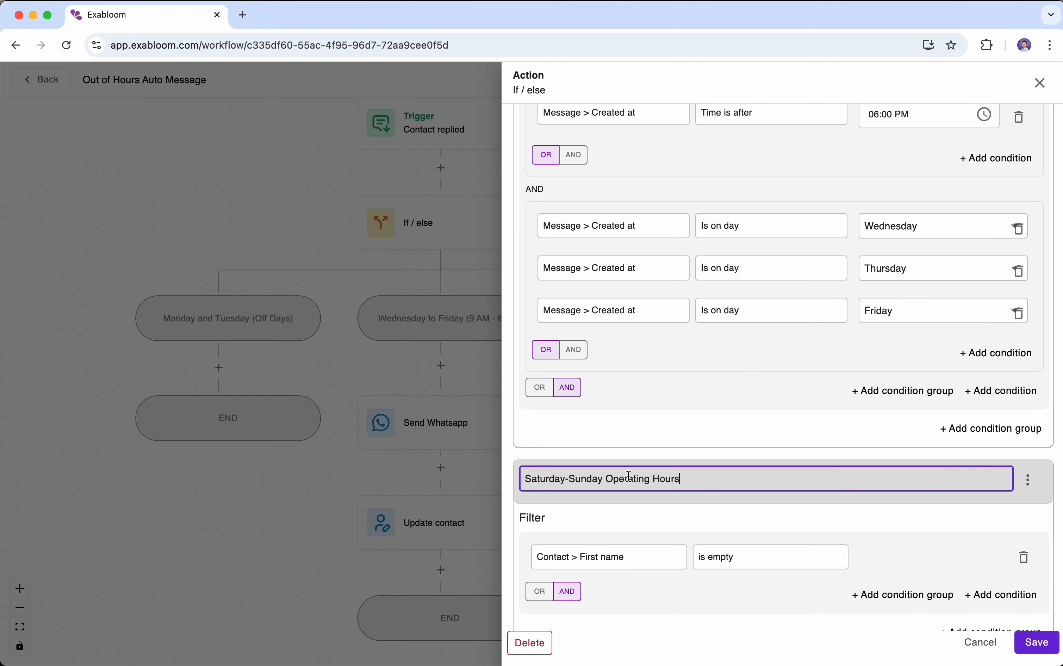
pyautogui.doubleClick(629, 477)
pyautogui.hotkey('shift', 'End')
pyautogui.press('BackSpace')
pyautogui.write('(1pm - 9pm')
# Delete the default Contact > First name condition from the Saturday-Sunday branch
pyautogui.scroll(-2, 650, 515)
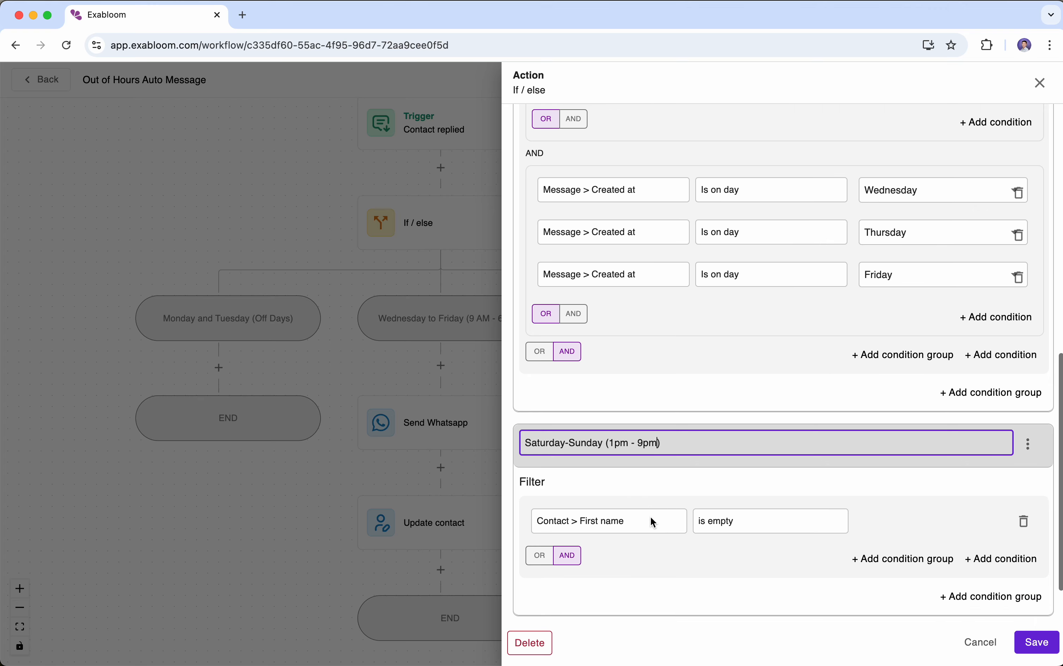
pyautogui.scroll(2, 651, 515)
pyautogui.scroll(5, 650, 515)
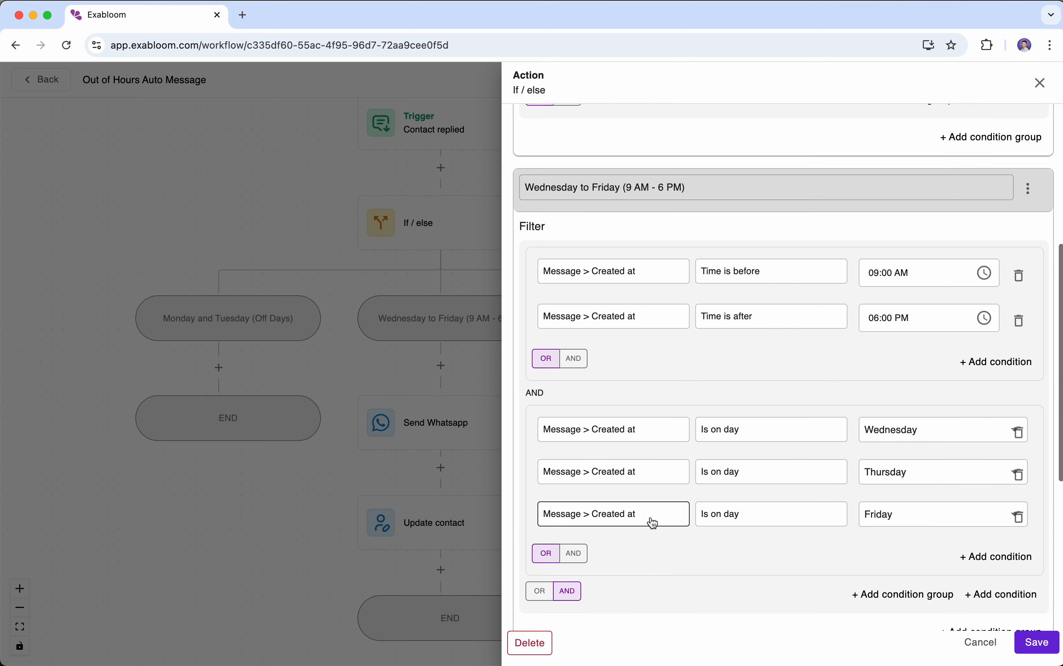
pyautogui.scroll(-7, 650, 515)
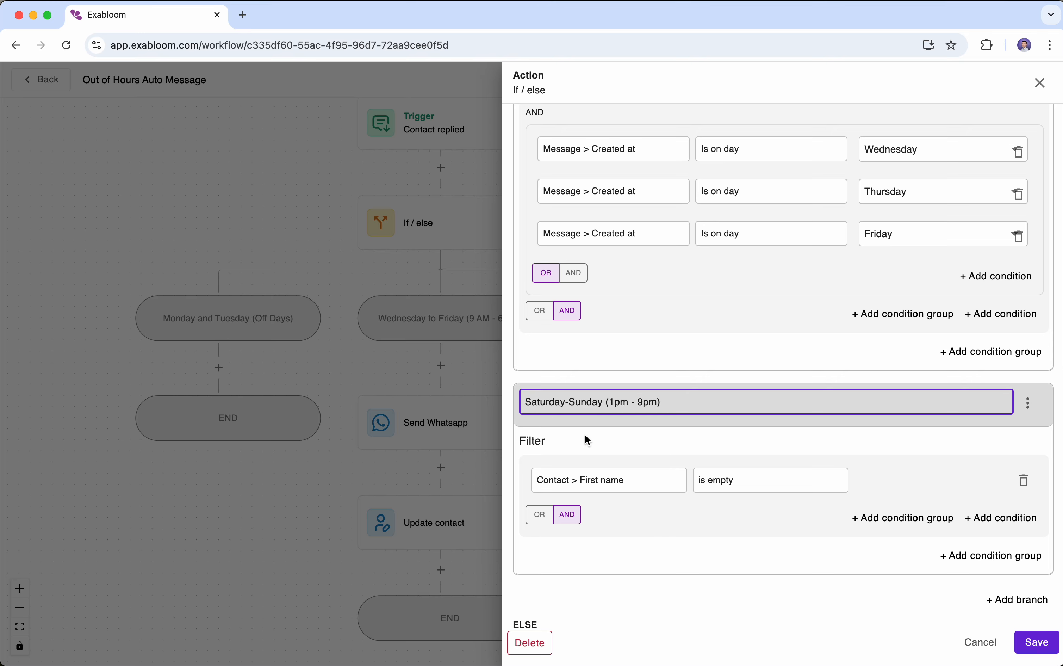
pyautogui.scroll(5, 625, 422)
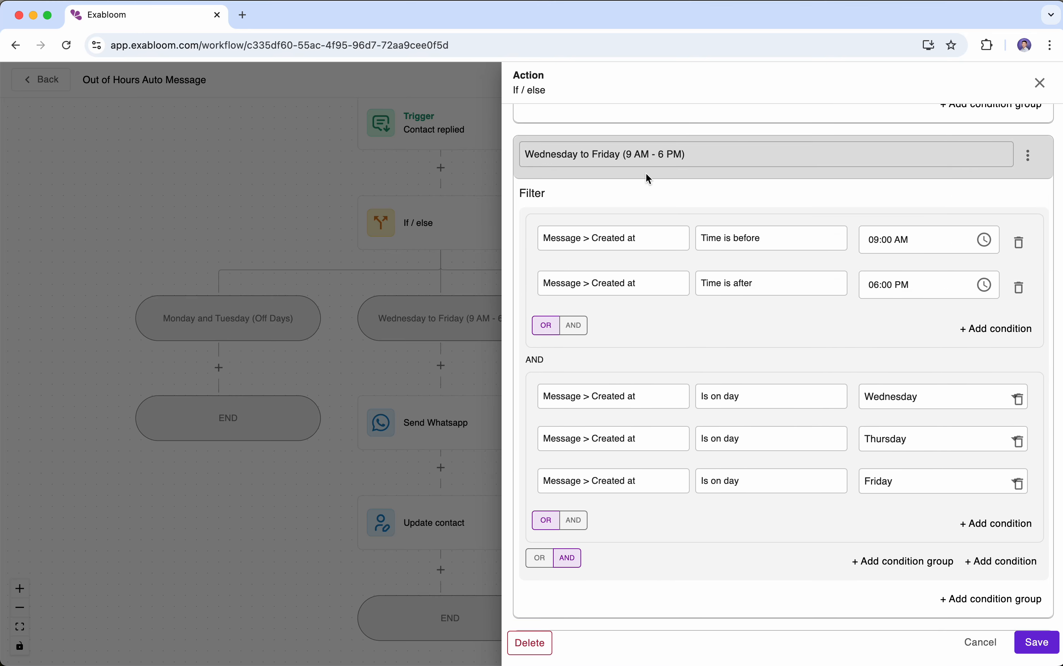
pyautogui.scroll(-6, 707, 260)
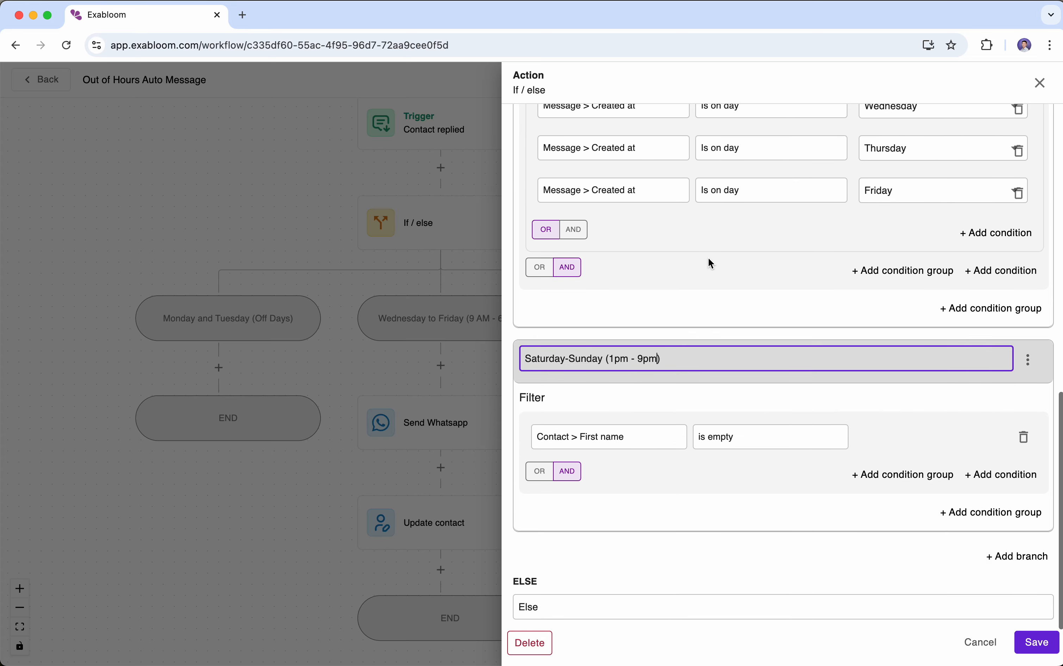
pyautogui.click(1025, 437)
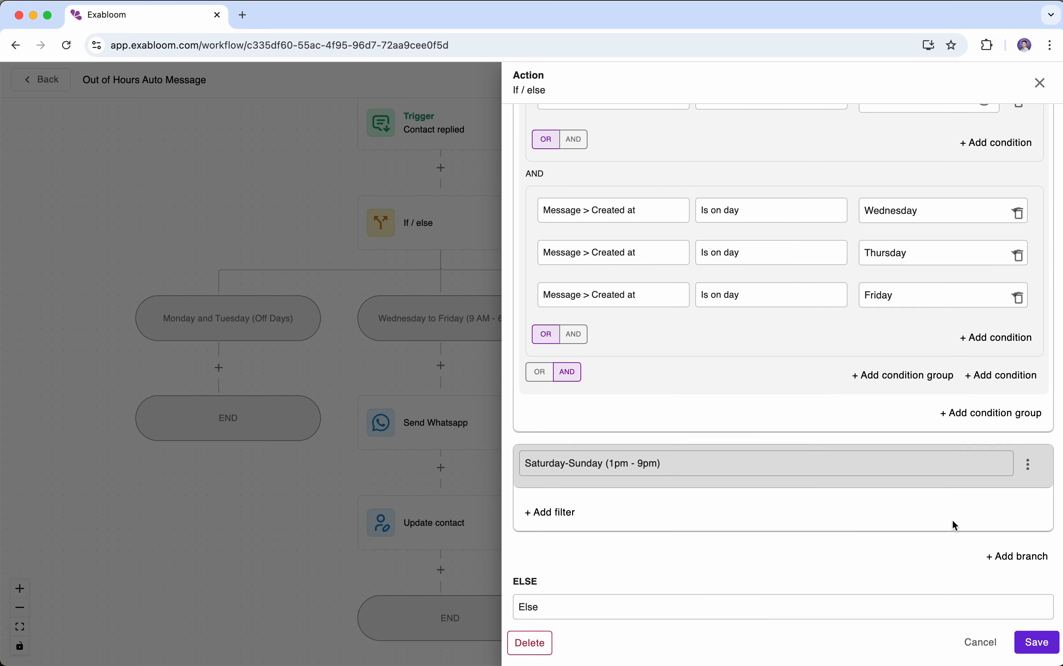
# Add a filter to the Saturday-Sunday (1pm - 9pm) branch
pyautogui.click(566, 521)
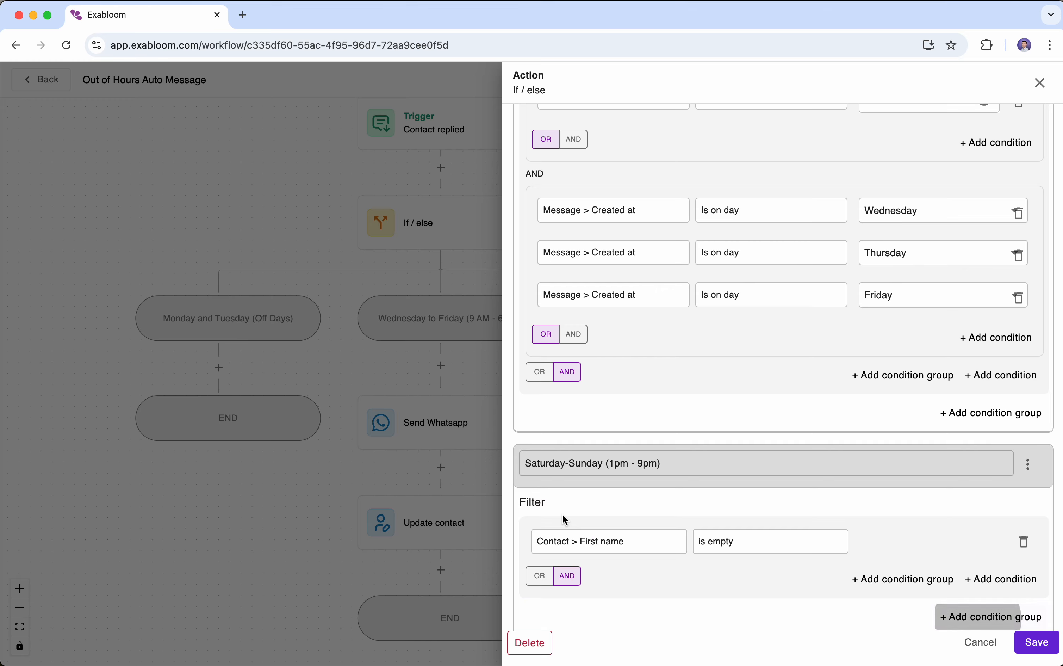
pyautogui.scroll(-3, 722, 532)
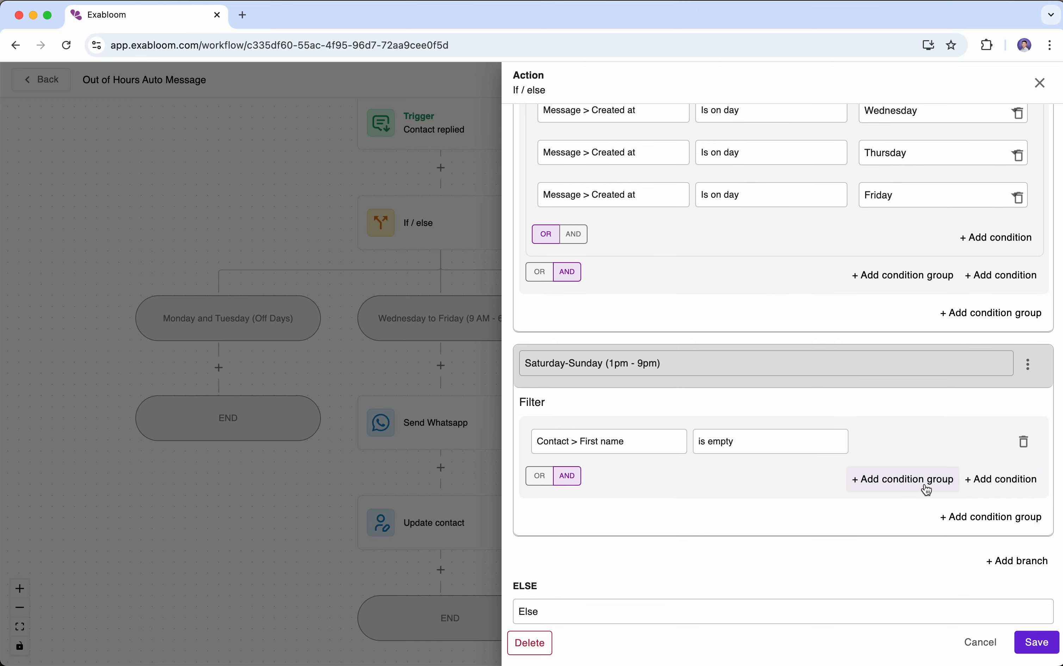
pyautogui.click(987, 518)
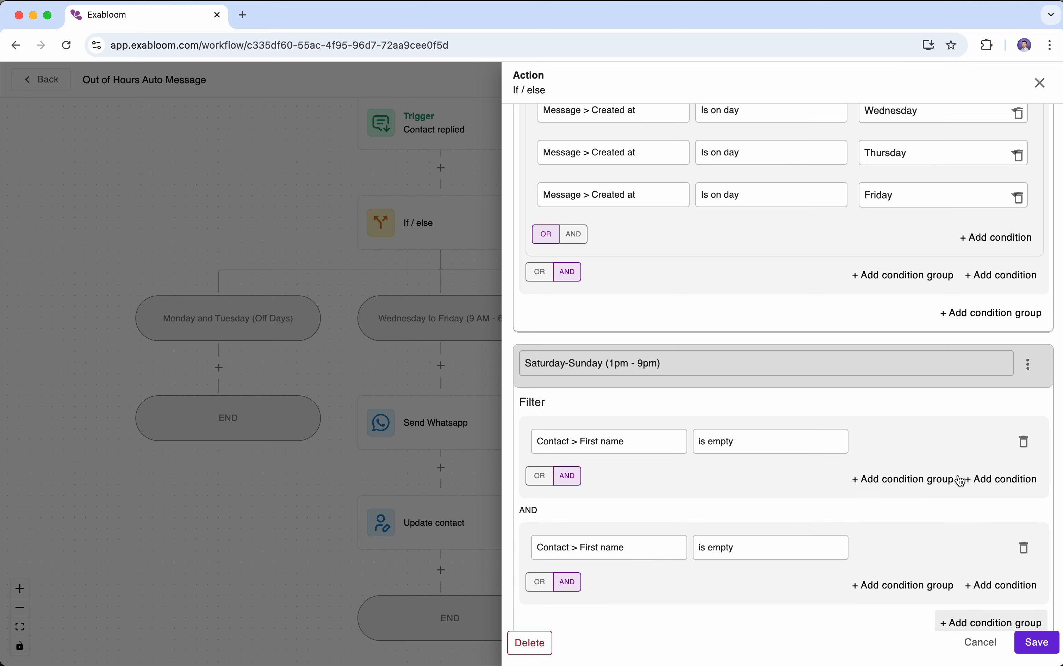
pyautogui.scroll(-2, 960, 480)
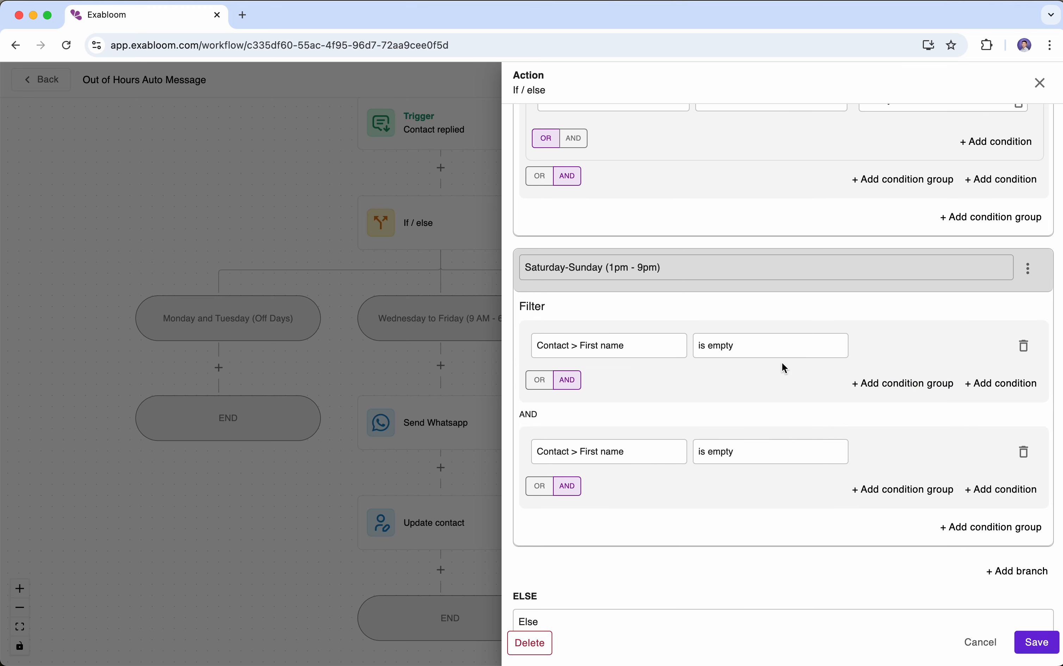
pyautogui.click(1024, 451)
# Set the Saturday-Sunday branch's first condition to Message > Created at, Time is before, 01:00 PM
pyautogui.click(622, 436)
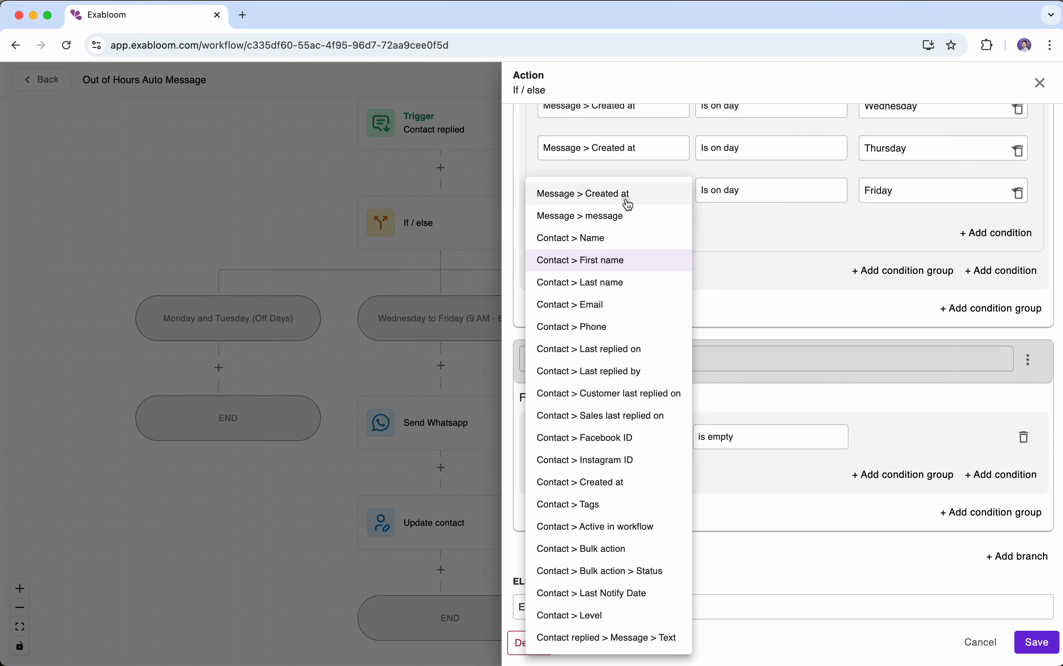
pyautogui.click(626, 204)
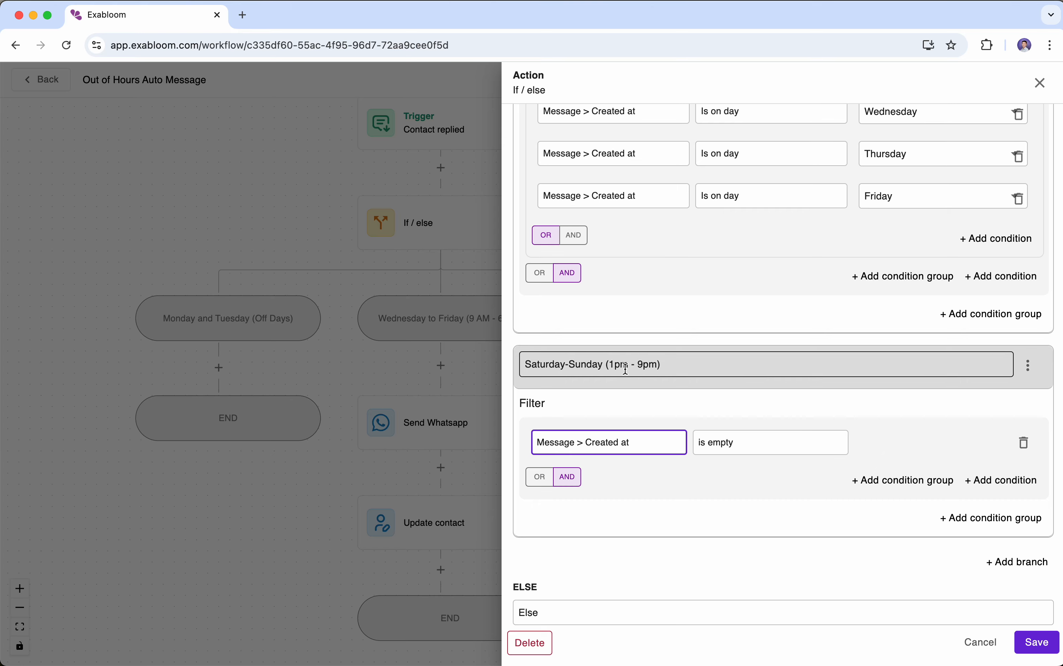
pyautogui.click(766, 442)
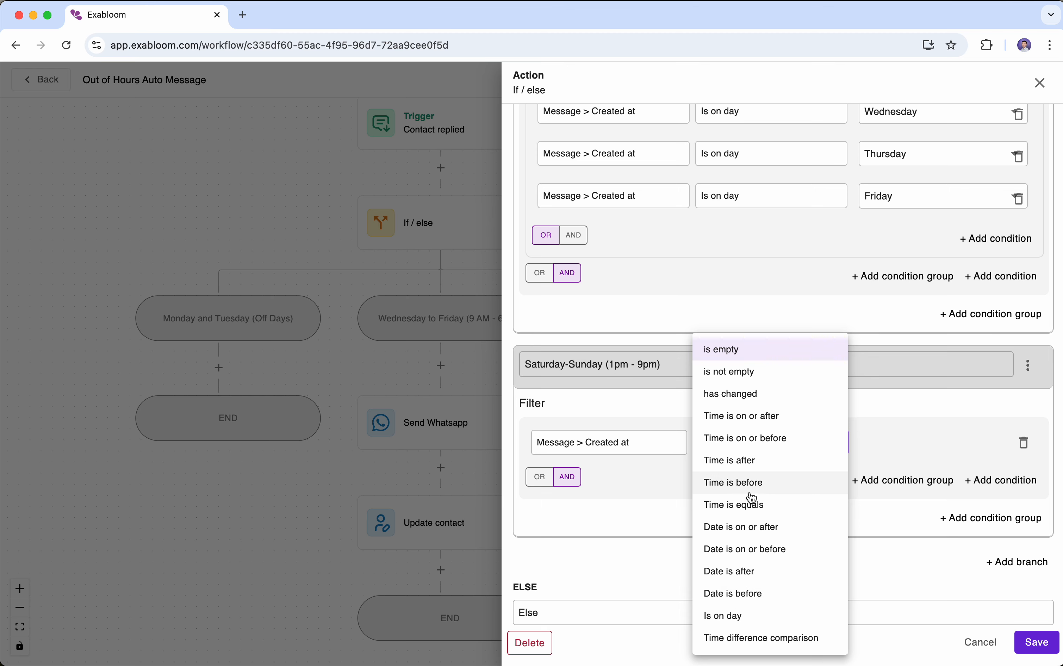
pyautogui.click(782, 482)
pyautogui.click(933, 446)
pyautogui.click(985, 442)
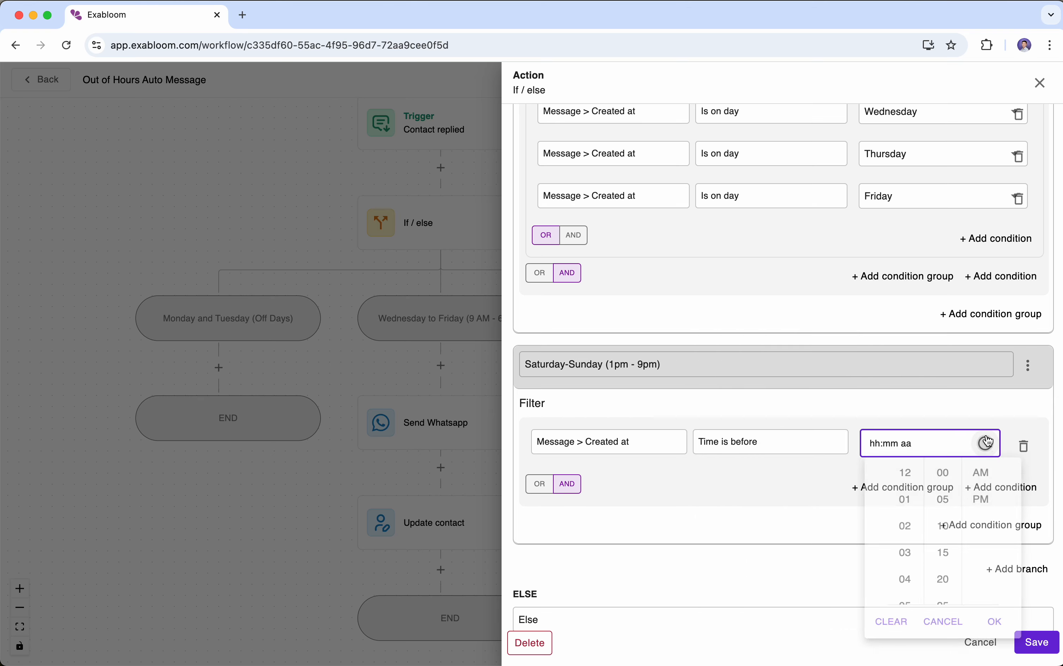
pyautogui.click(904, 505)
pyautogui.click(984, 505)
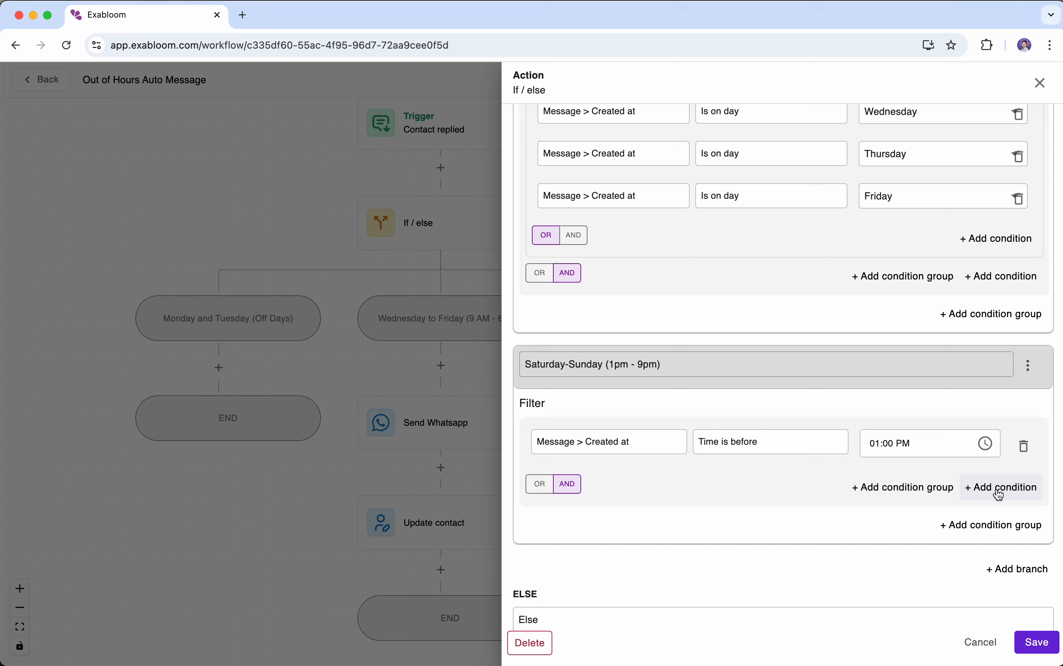
# Add a second condition to the same group: Message > Created at, Time is after, 09:00 PM
pyautogui.click(1000, 495)
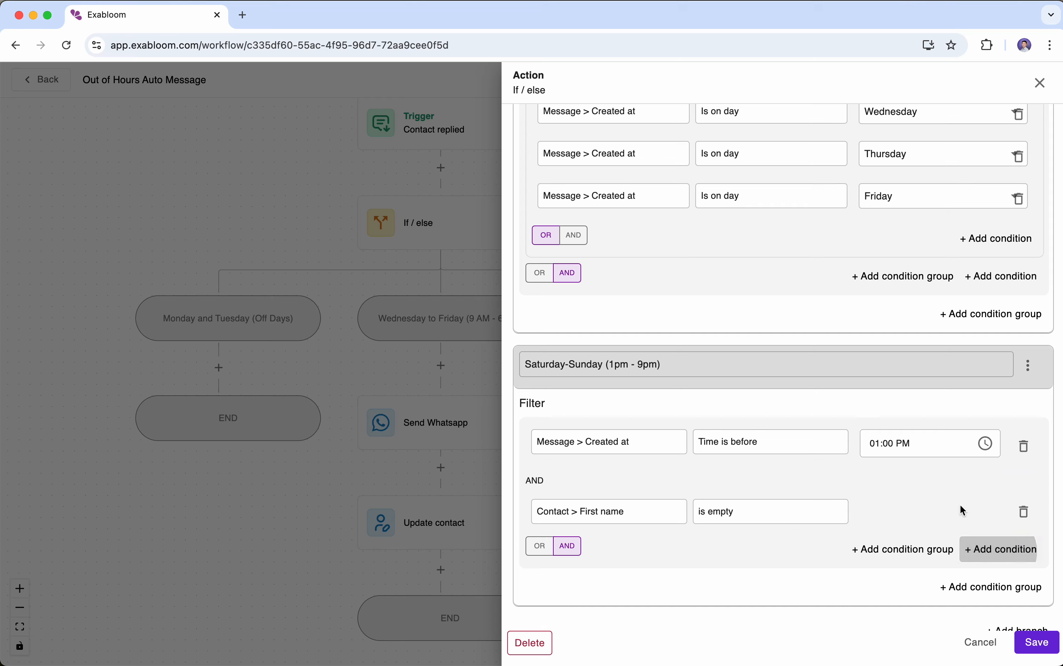
pyautogui.click(621, 525)
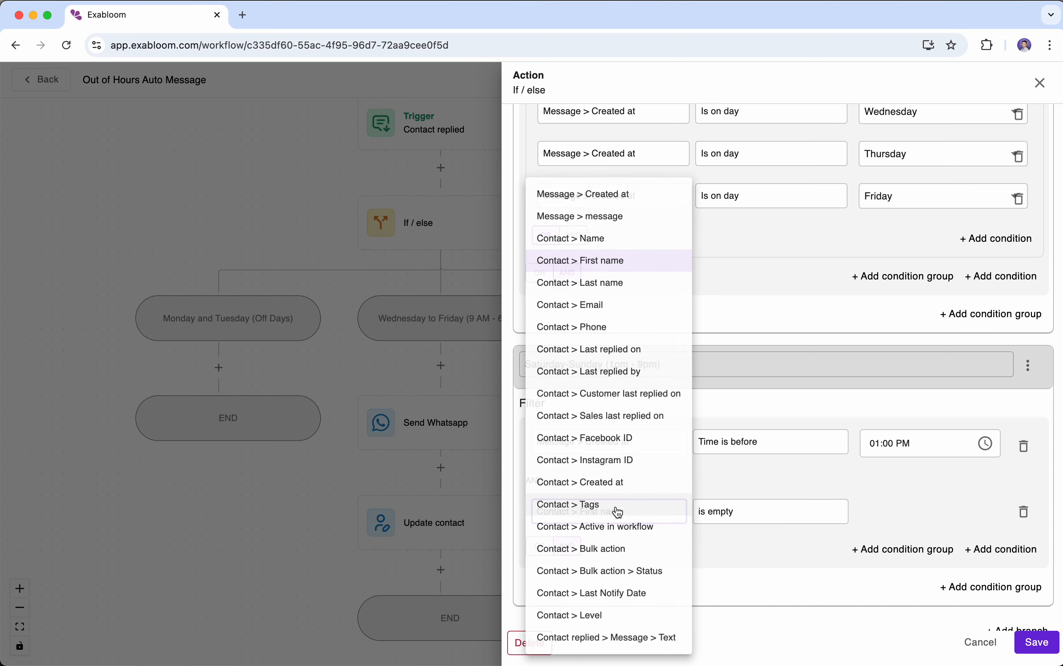
pyautogui.click(636, 192)
pyautogui.click(787, 523)
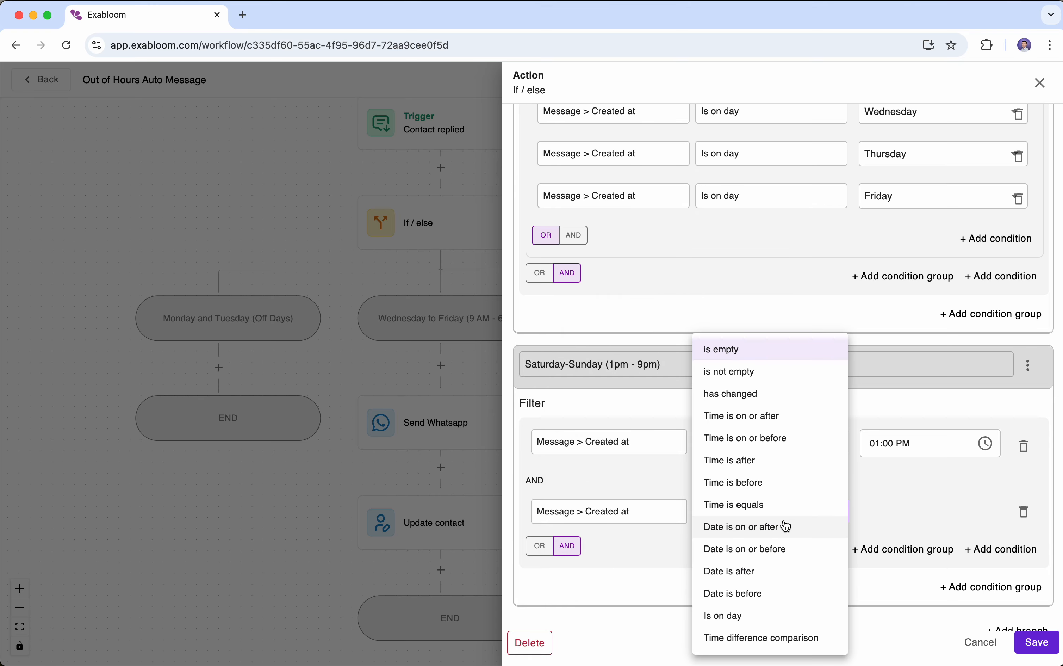
pyautogui.click(789, 462)
pyautogui.click(945, 516)
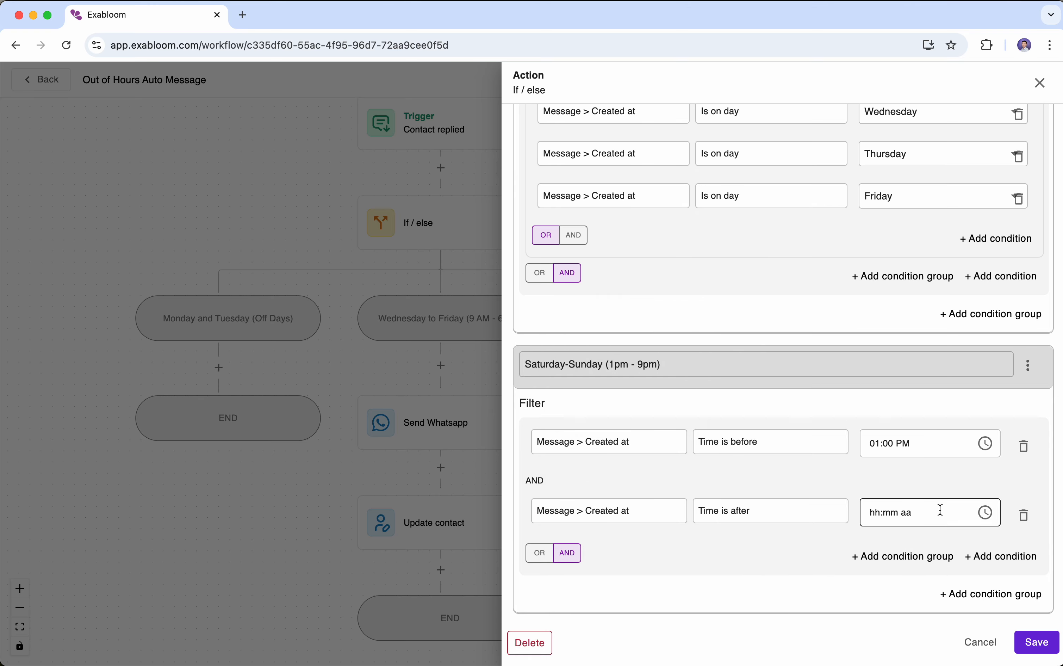
pyautogui.click(986, 513)
pyautogui.scroll(-8, 908, 392)
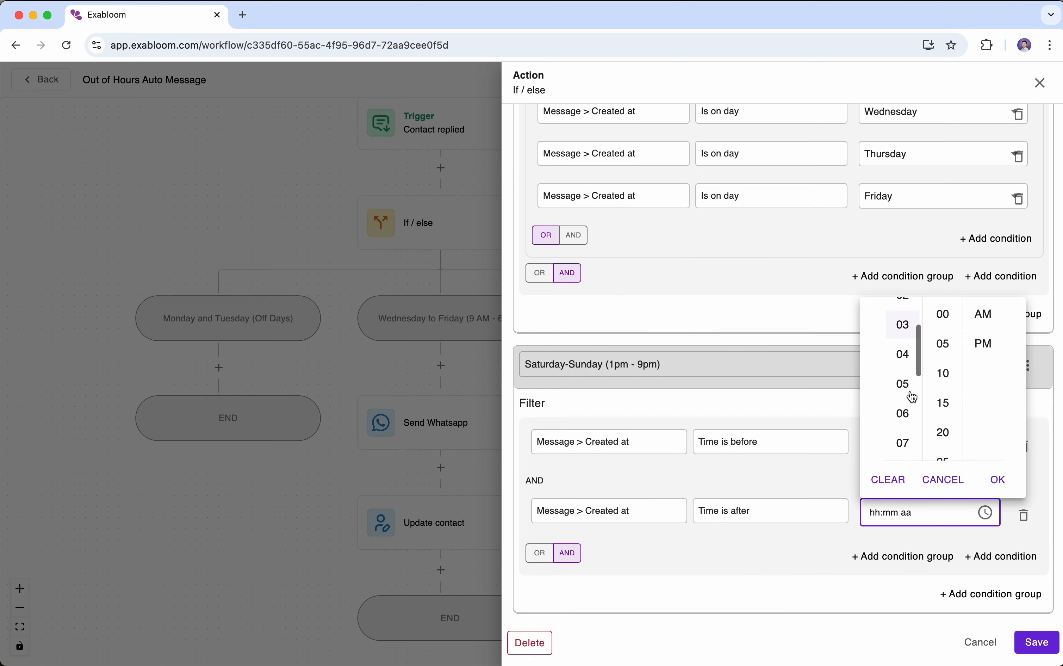
pyautogui.scroll(3, 920, 374)
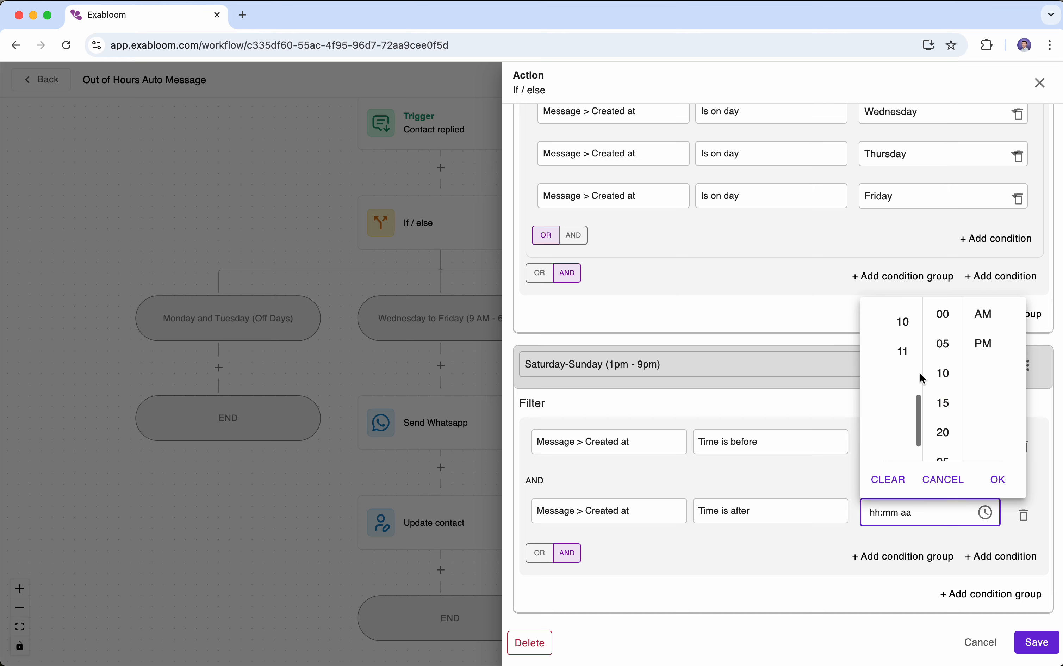
pyautogui.click(905, 333)
pyautogui.click(986, 344)
pyautogui.click(999, 479)
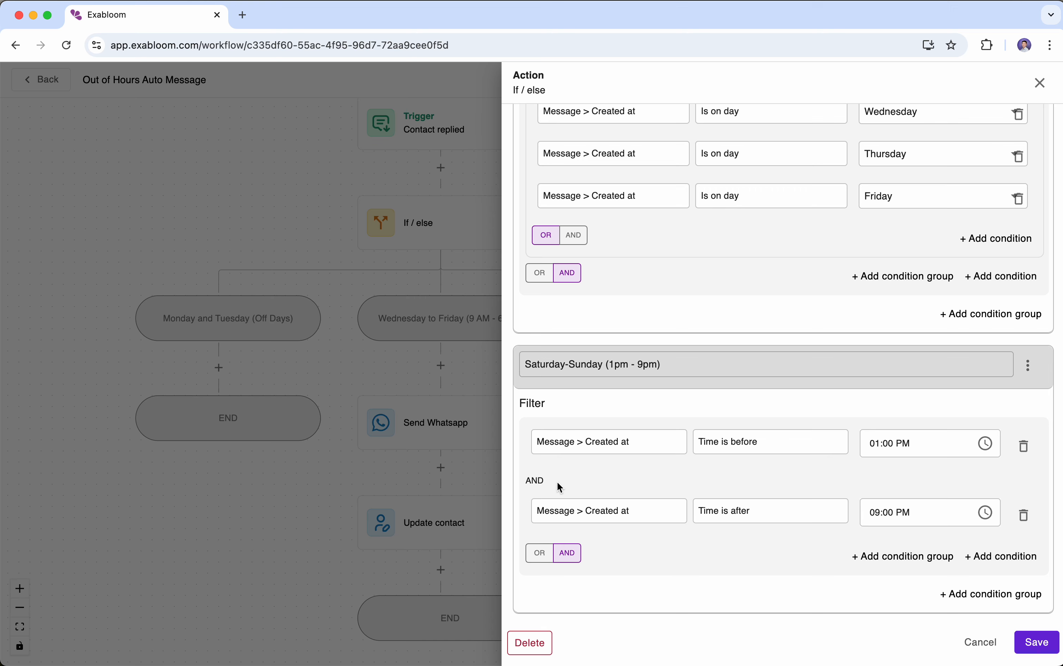
# Join the two Saturday-Sunday time conditions with OR and compare them with the Wednesday to Friday branch
pyautogui.doubleClick(538, 478)
pyautogui.click(548, 551)
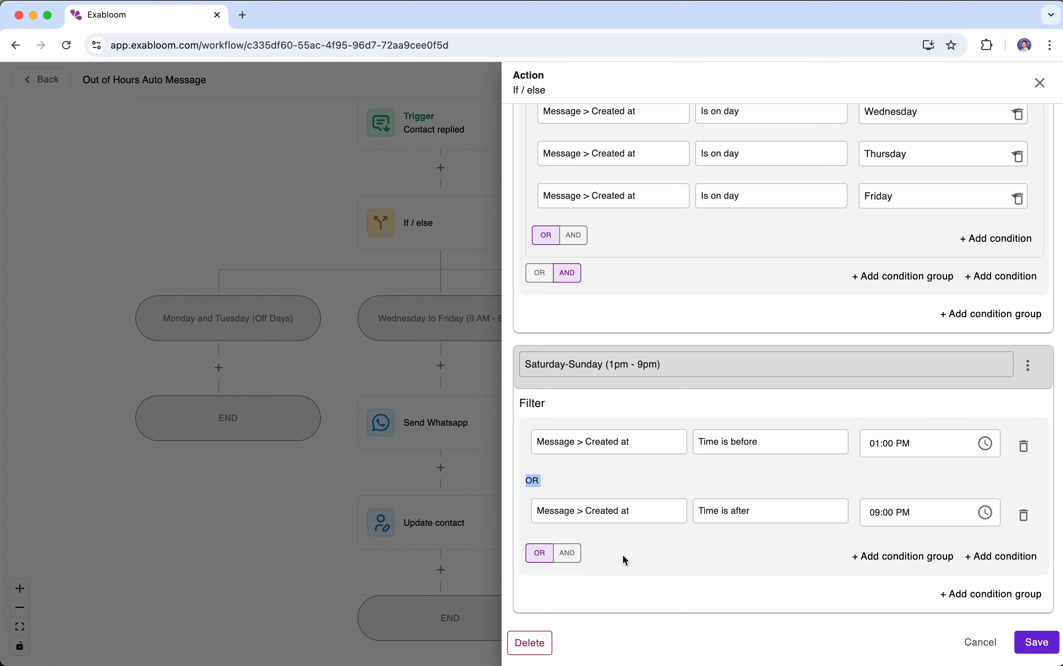
pyautogui.scroll(8, 648, 565)
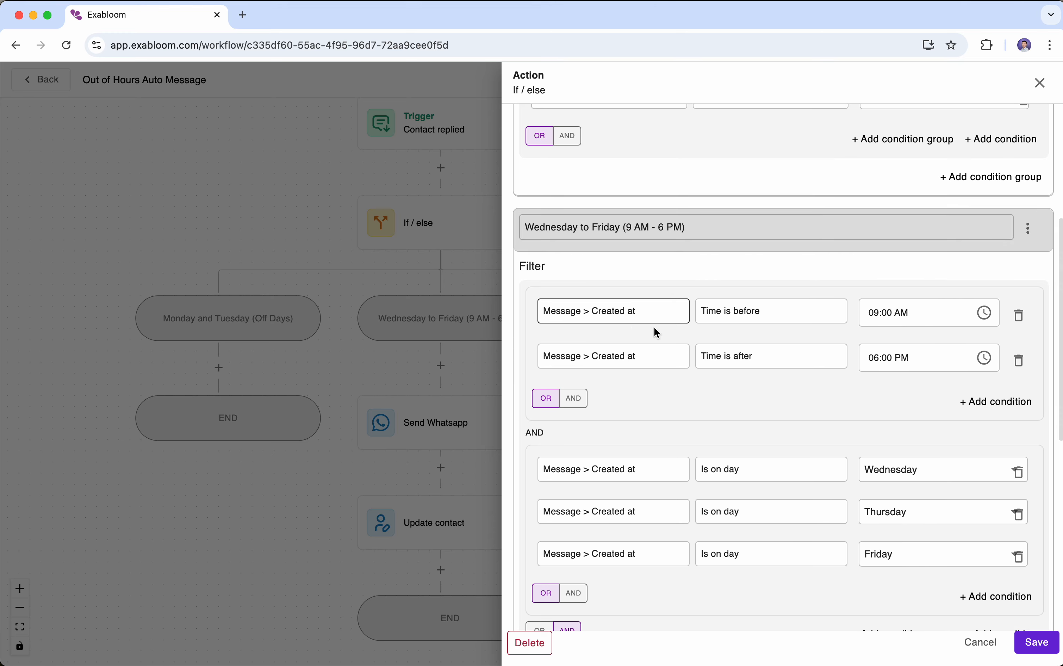
pyautogui.scroll(-10, 678, 376)
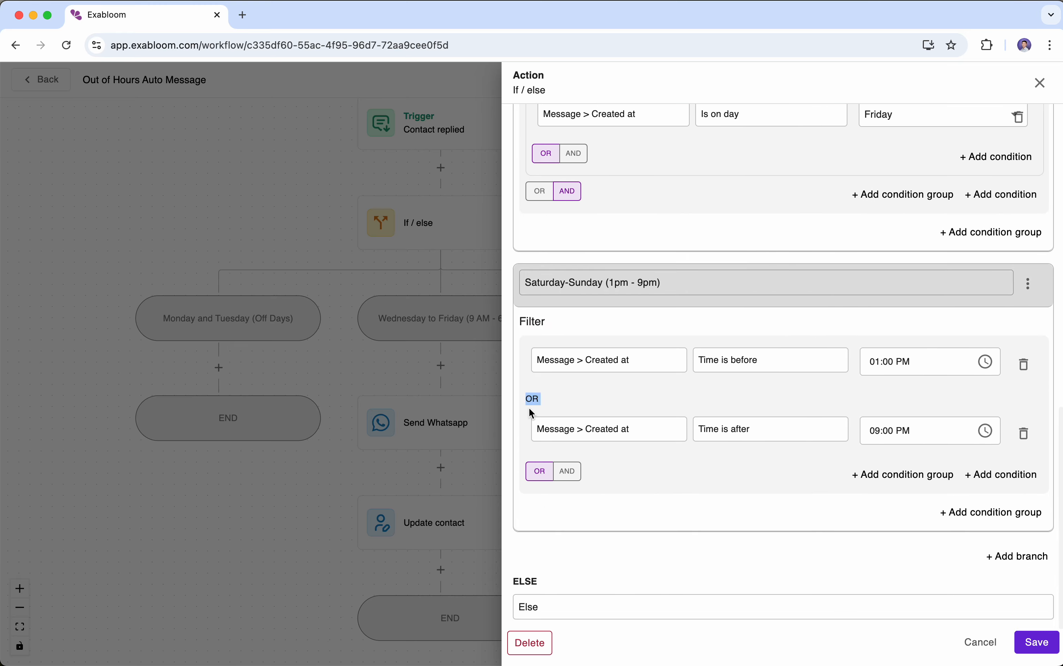
pyautogui.click(614, 403)
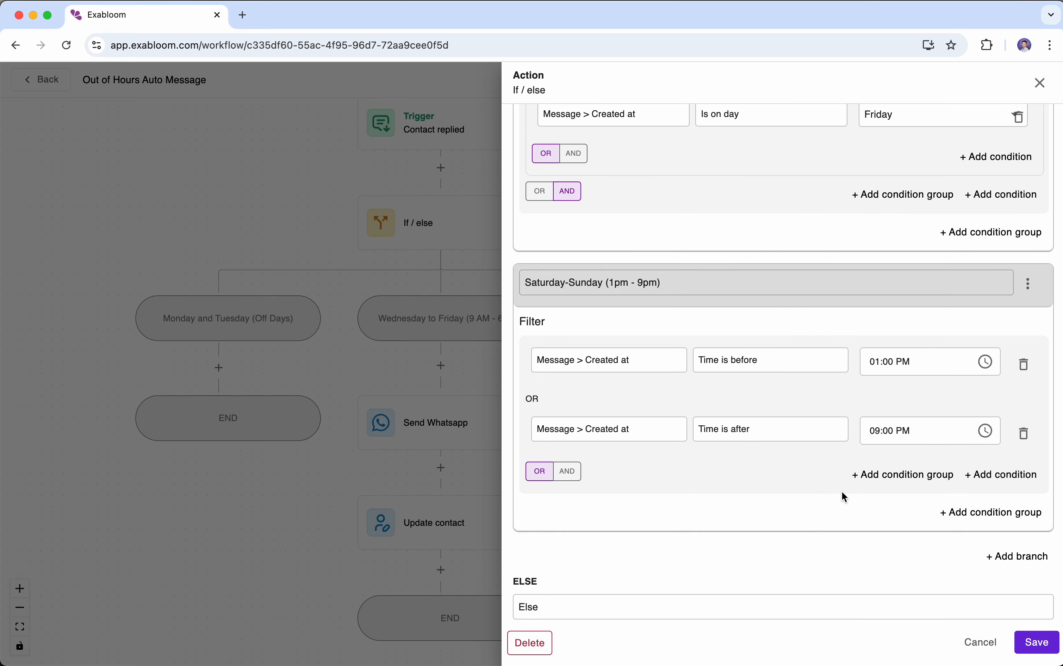
# Add another condition group to the Saturday-Sunday branch with Message > Created at, Is on day, Saturday
pyautogui.click(991, 513)
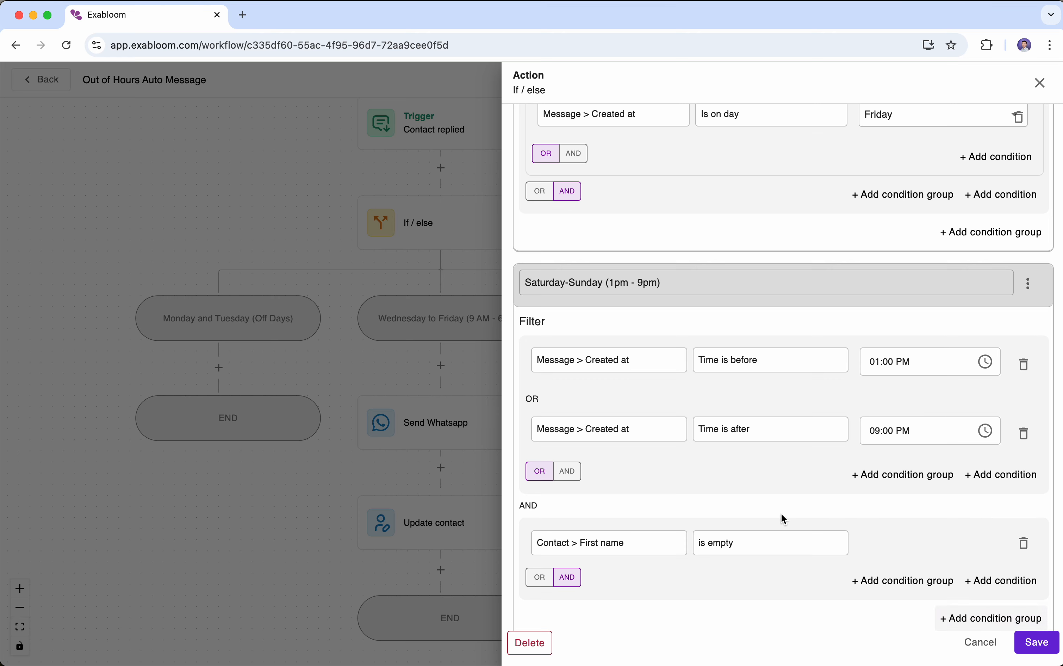
pyautogui.scroll(-3, 640, 502)
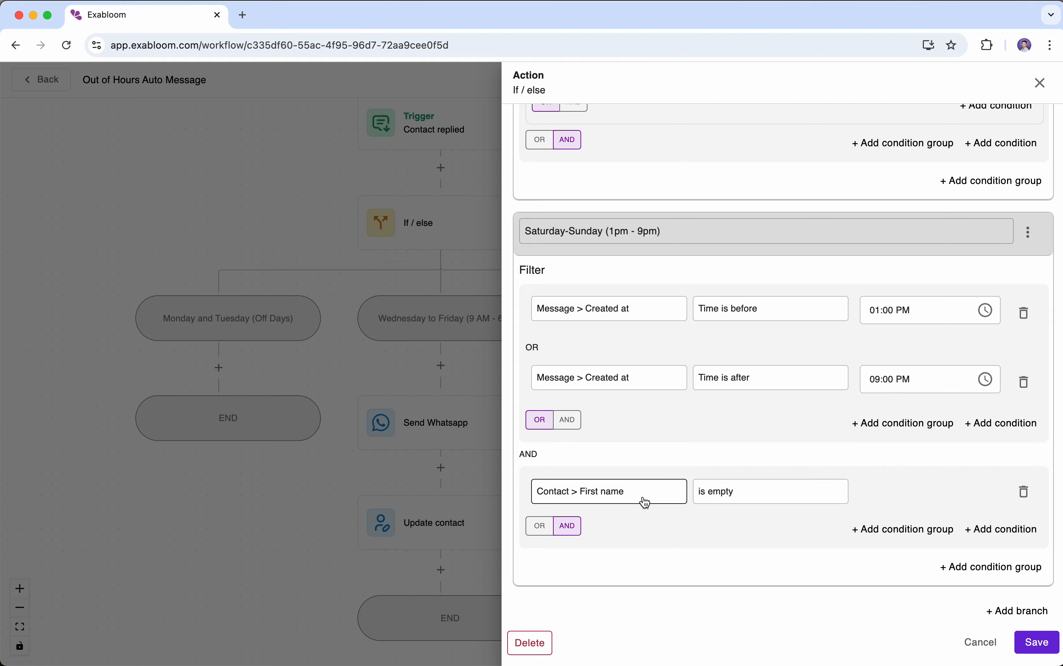
pyautogui.click(646, 502)
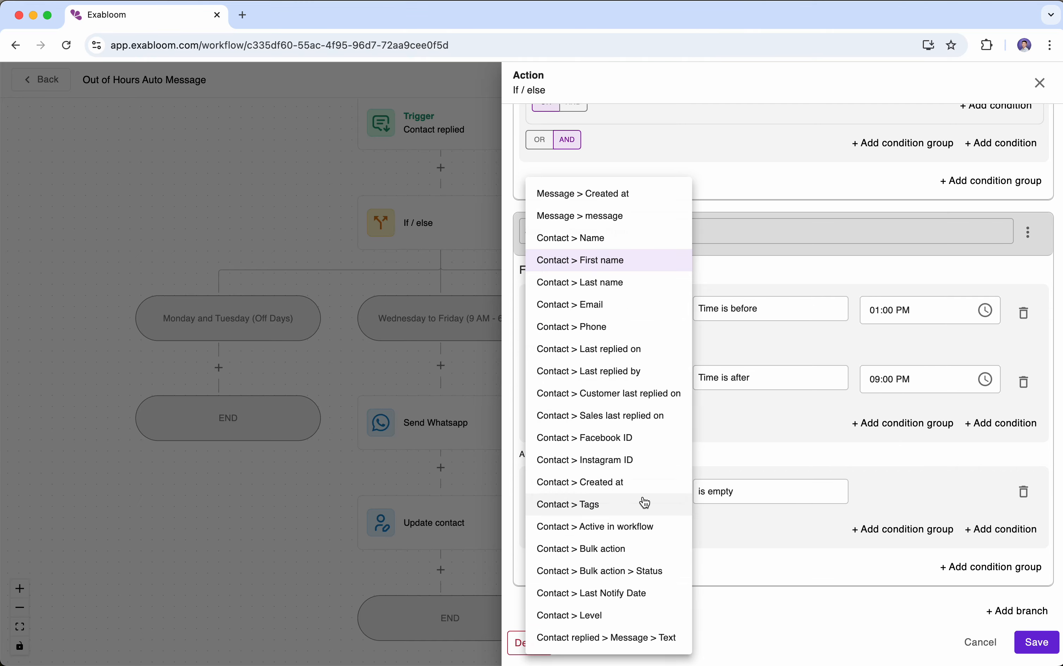
pyautogui.click(625, 197)
pyautogui.click(759, 500)
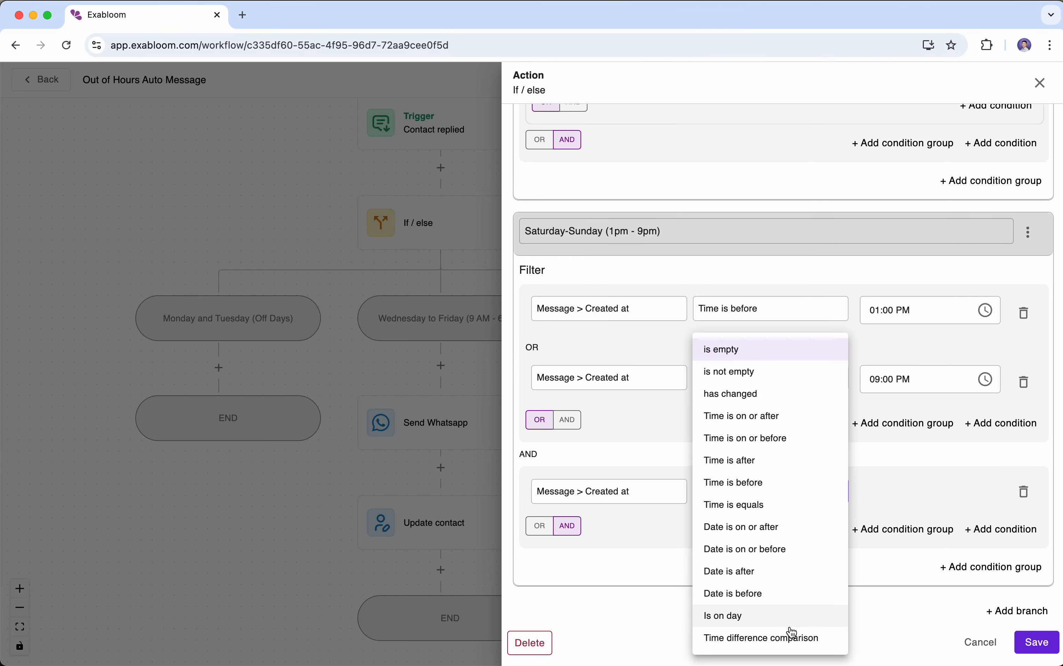
pyautogui.click(785, 617)
pyautogui.click(940, 494)
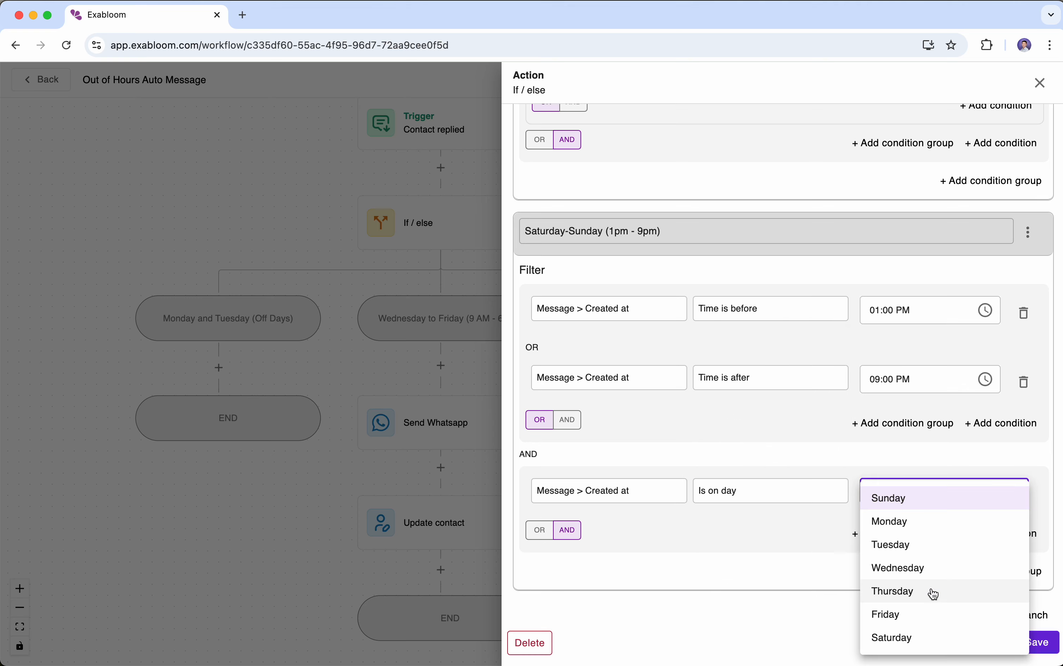
pyautogui.click(938, 638)
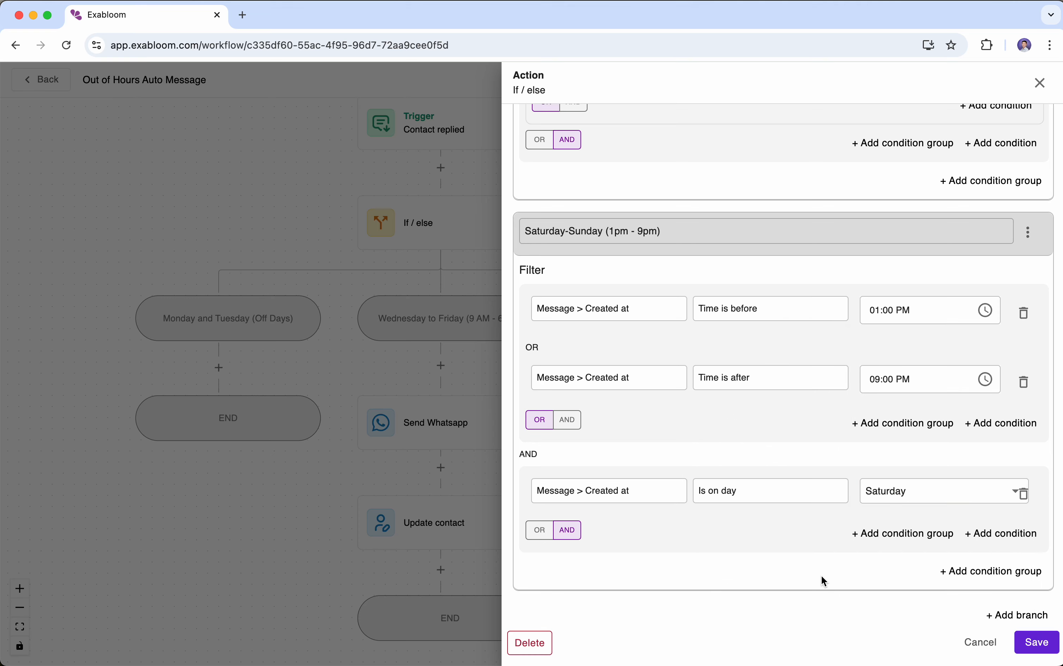
# Switch the day group to OR and add a second condition: Message > Created at, Is on day, Sunday
pyautogui.click(538, 530)
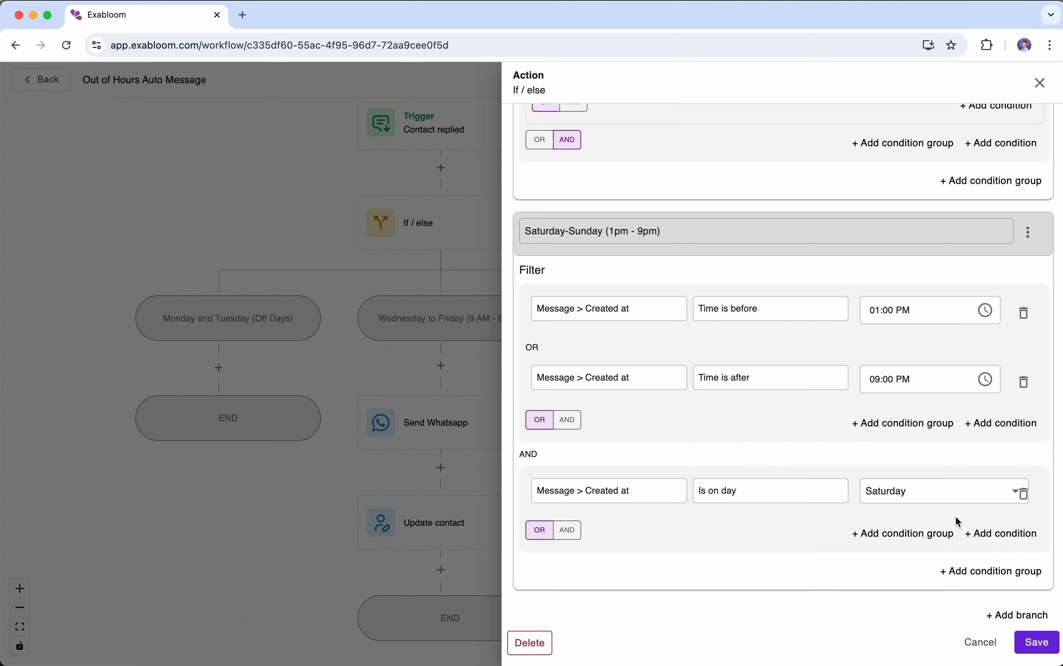
pyautogui.click(1016, 533)
pyautogui.click(648, 558)
pyautogui.click(635, 202)
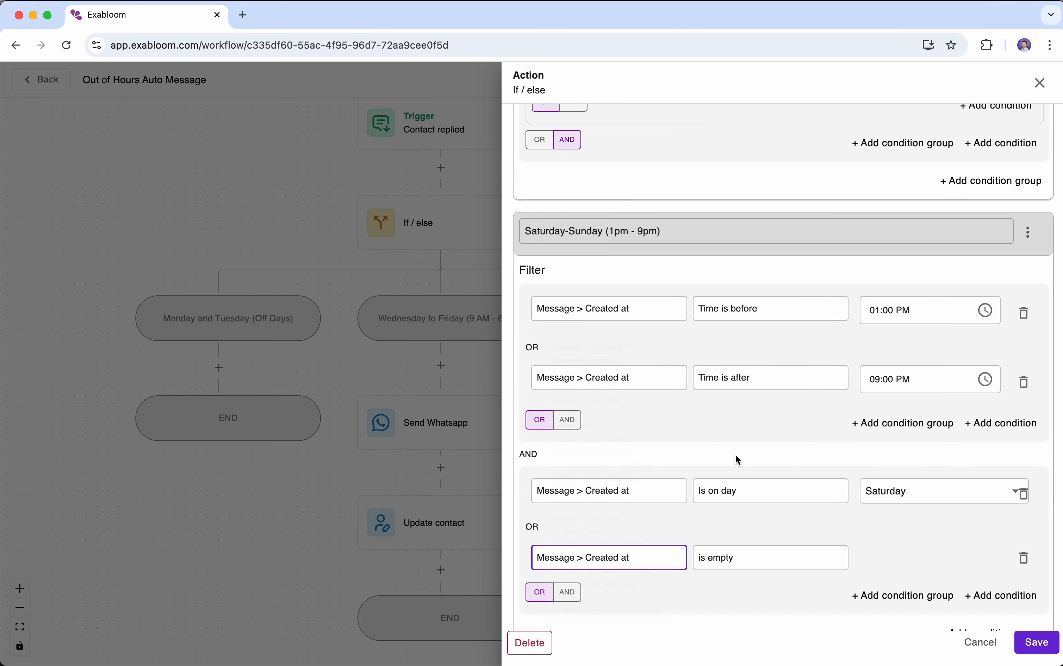
pyautogui.click(766, 557)
pyautogui.click(783, 612)
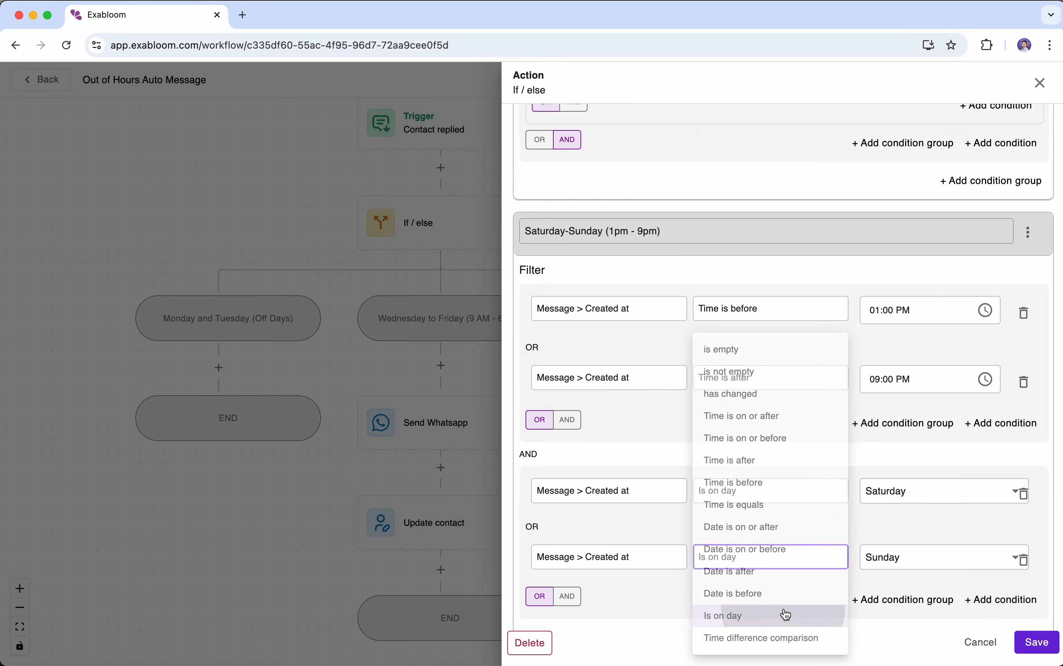
pyautogui.click(903, 568)
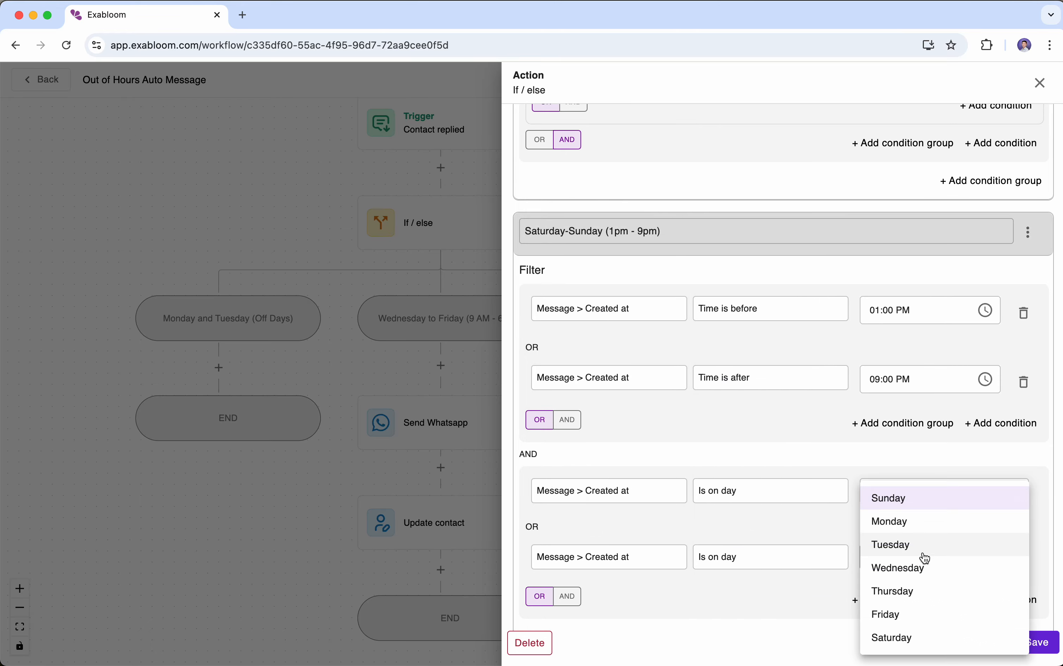
pyautogui.click(900, 501)
# Review the OR between the weekend day conditions and the AND joining the time and day groups
pyautogui.scroll(-2, 687, 589)
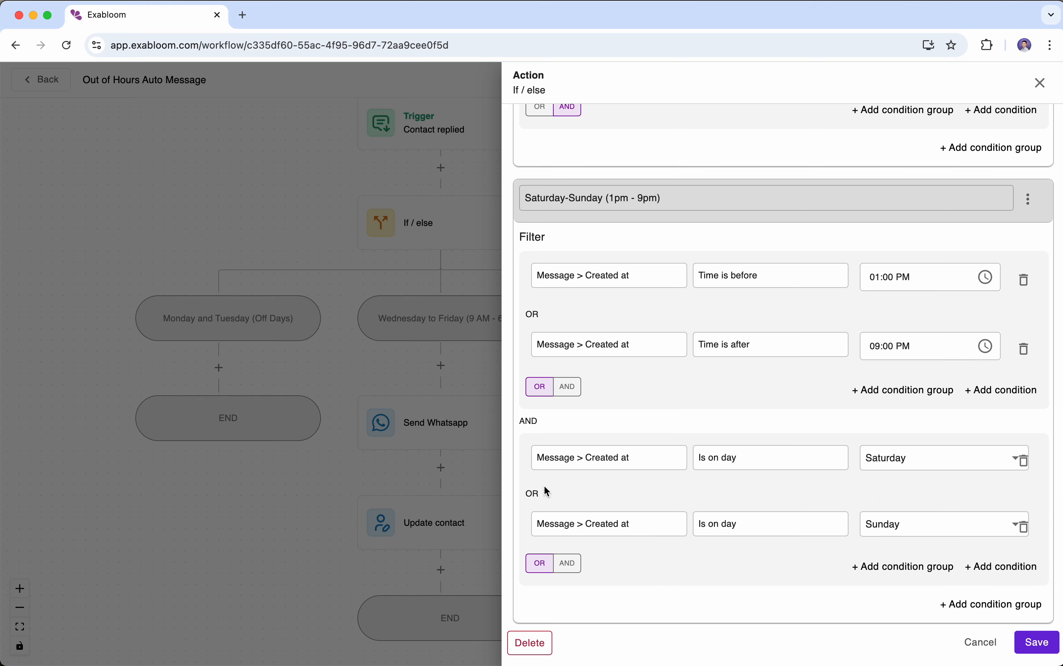
pyautogui.moveTo(544, 499); pyautogui.dragTo(527, 496)
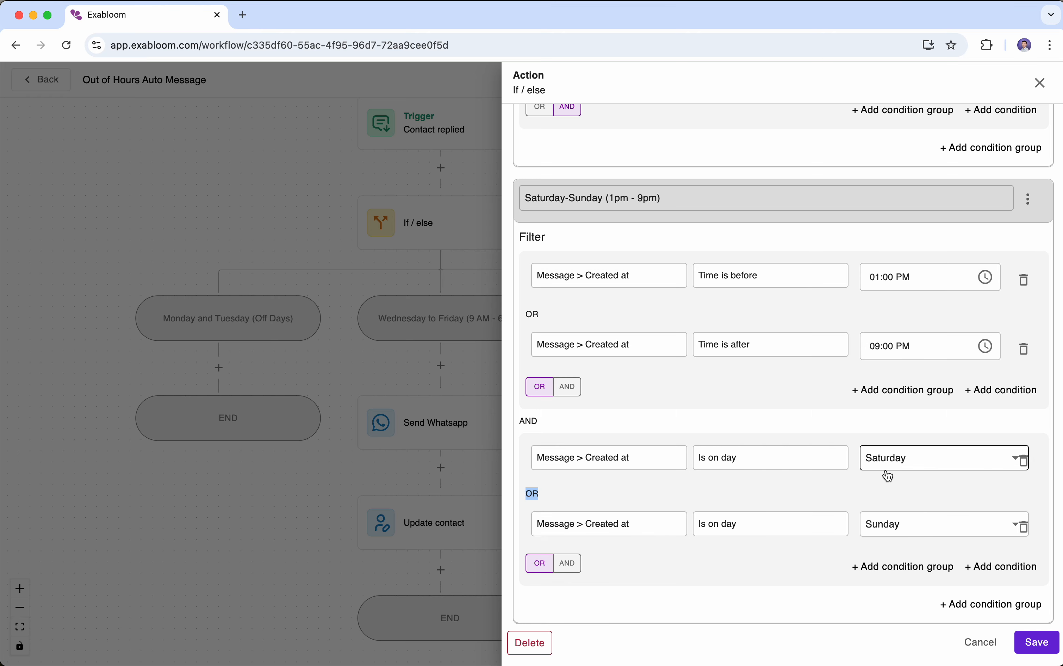
pyautogui.click(549, 501)
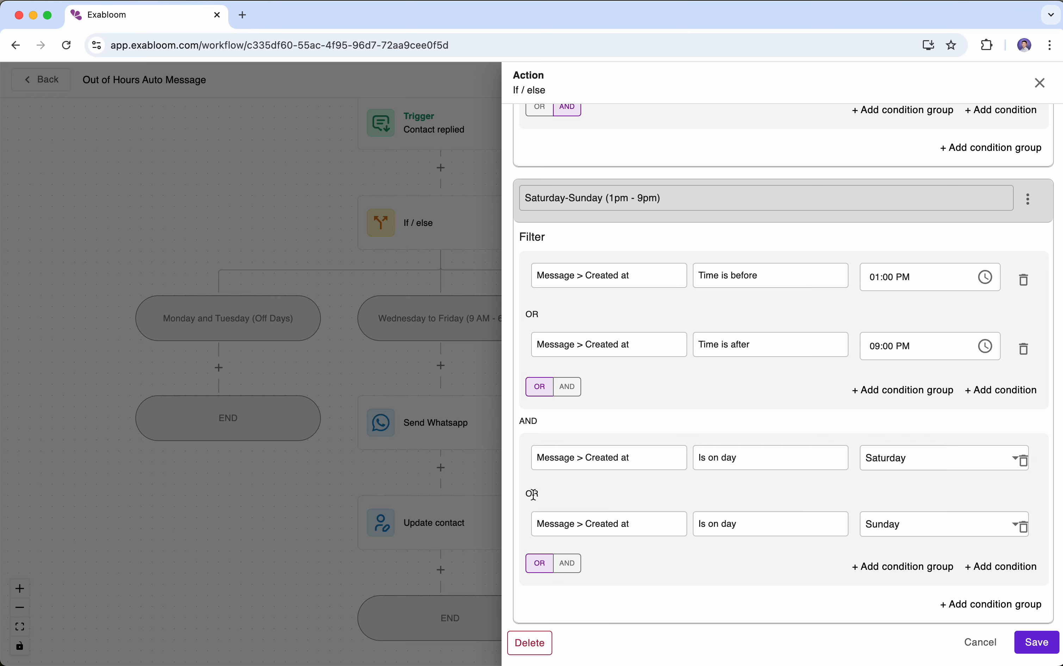
pyautogui.doubleClick(534, 494)
pyautogui.doubleClick(528, 421)
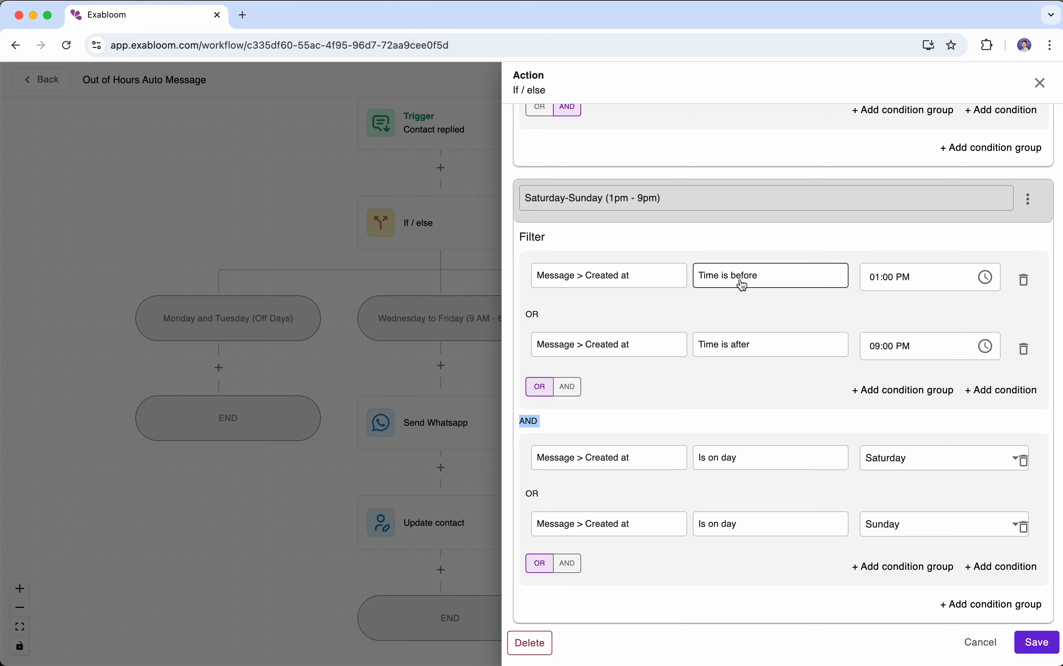
pyautogui.scroll(-2, 862, 408)
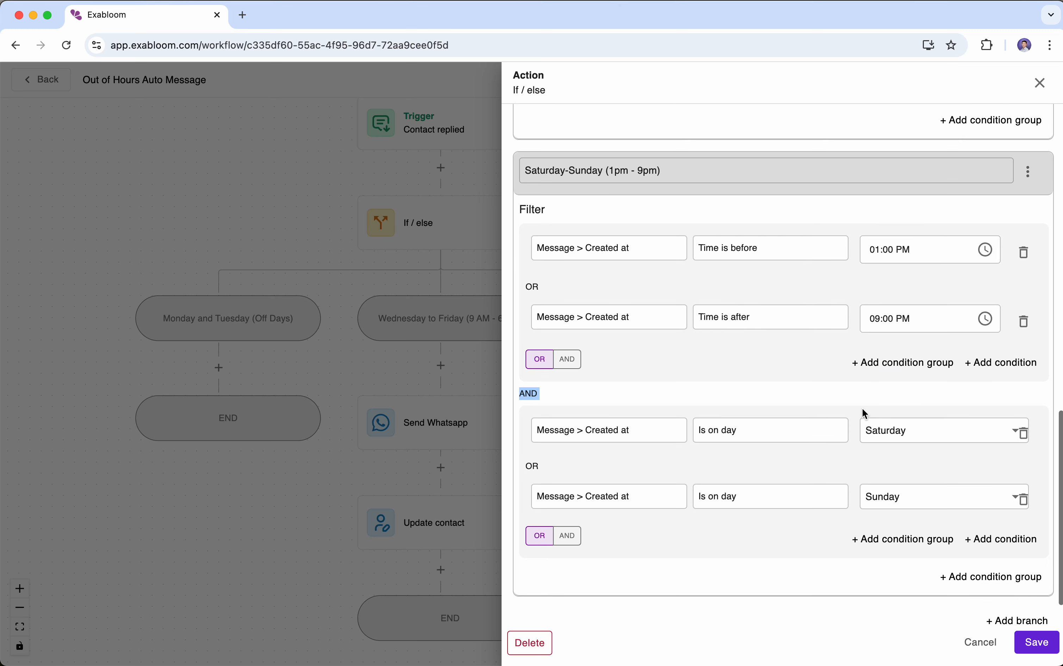
# Save the If / else branches and copy the actions from Send Whatsapp onward in Wednesday to Friday into the Monday and Tuesday branch
pyautogui.click(1039, 641)
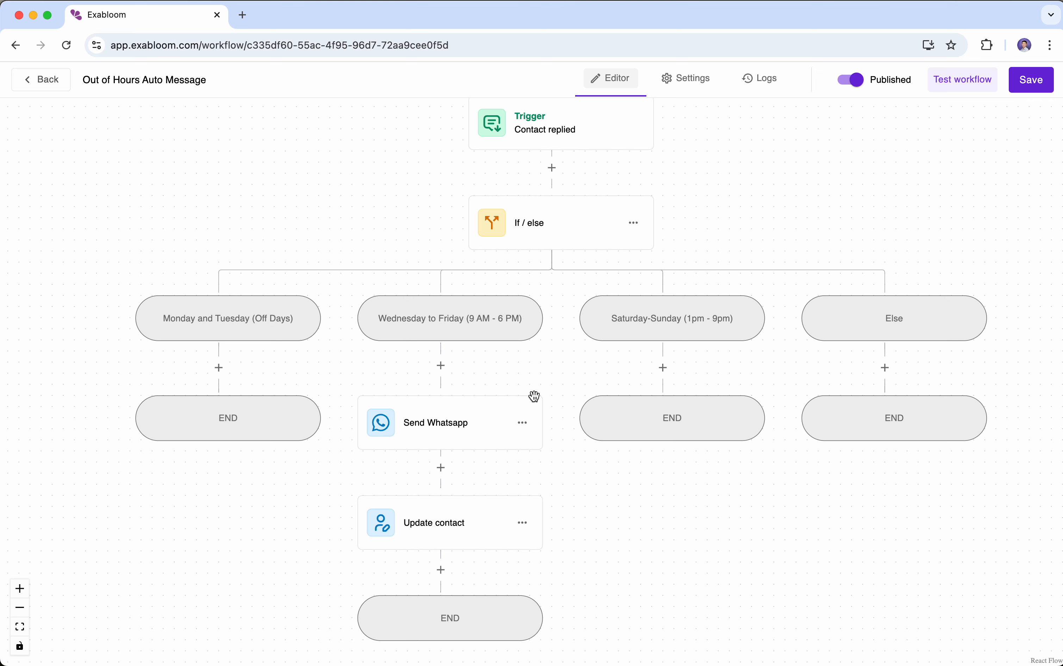
pyautogui.click(525, 424)
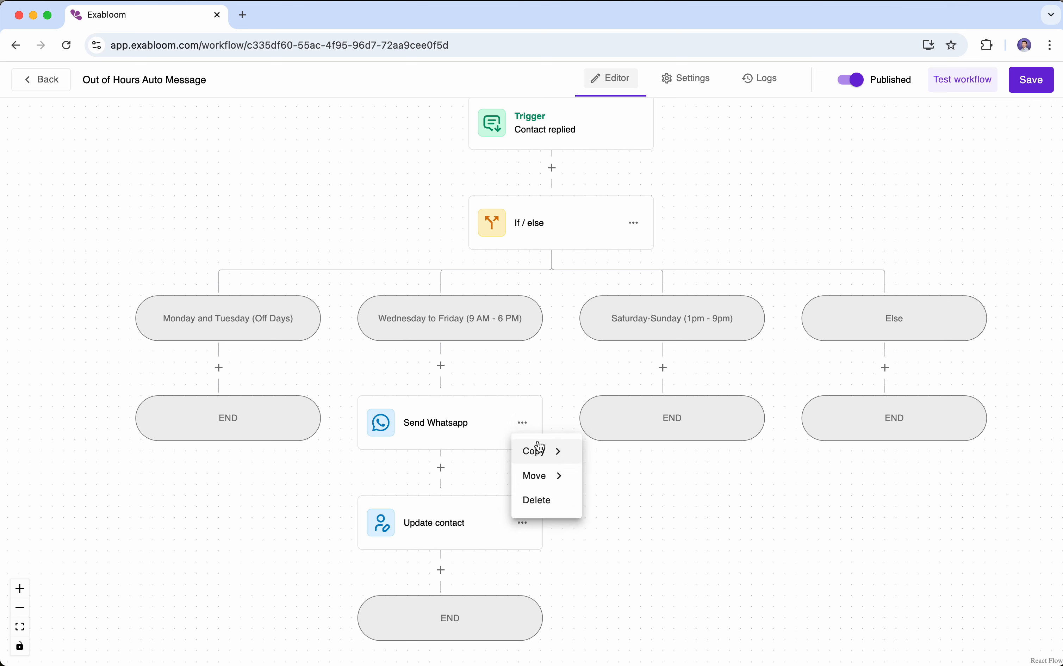
pyautogui.click(530, 426)
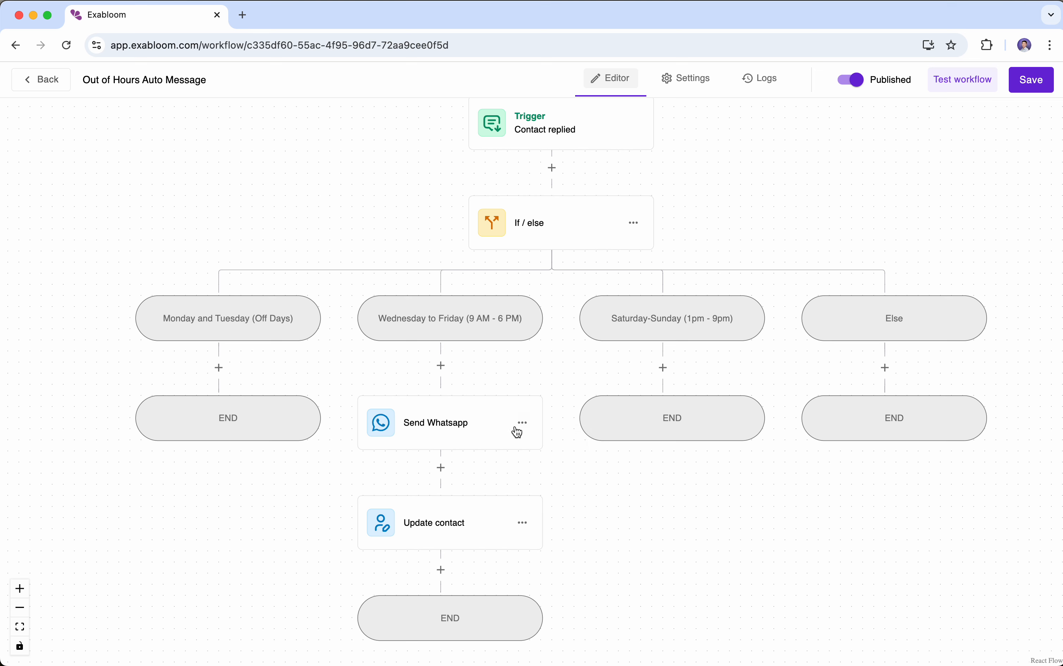
pyautogui.click(523, 423)
pyautogui.click(558, 451)
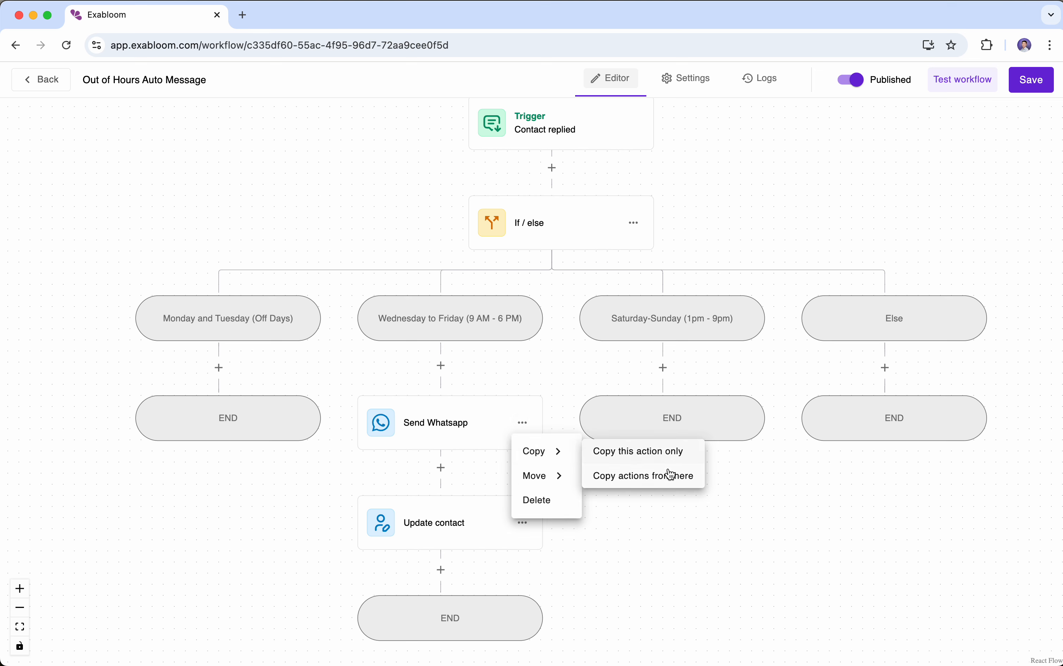
pyautogui.click(678, 478)
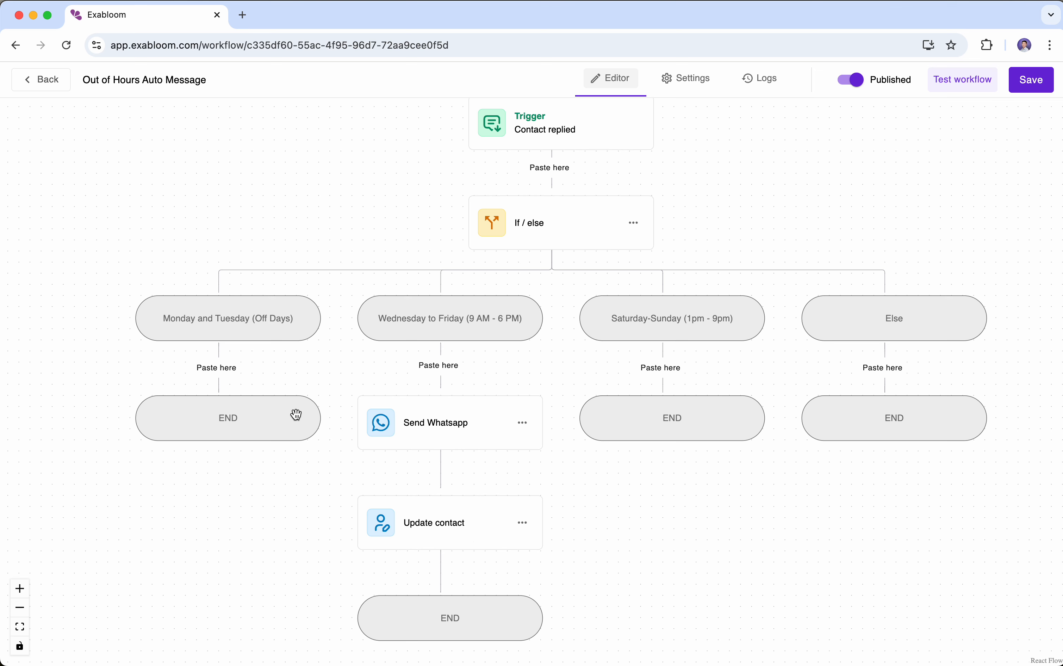
pyautogui.click(218, 368)
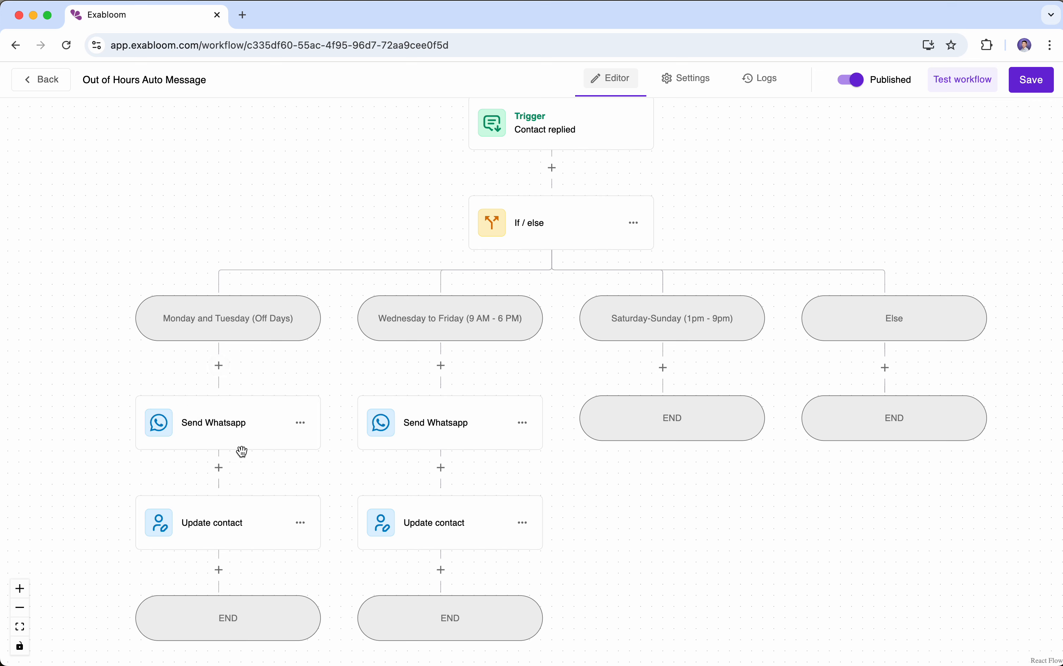
# Check the settings of the copied Send Whatsapp and Update contact actions in the Monday and Tuesday branch
pyautogui.click(229, 426)
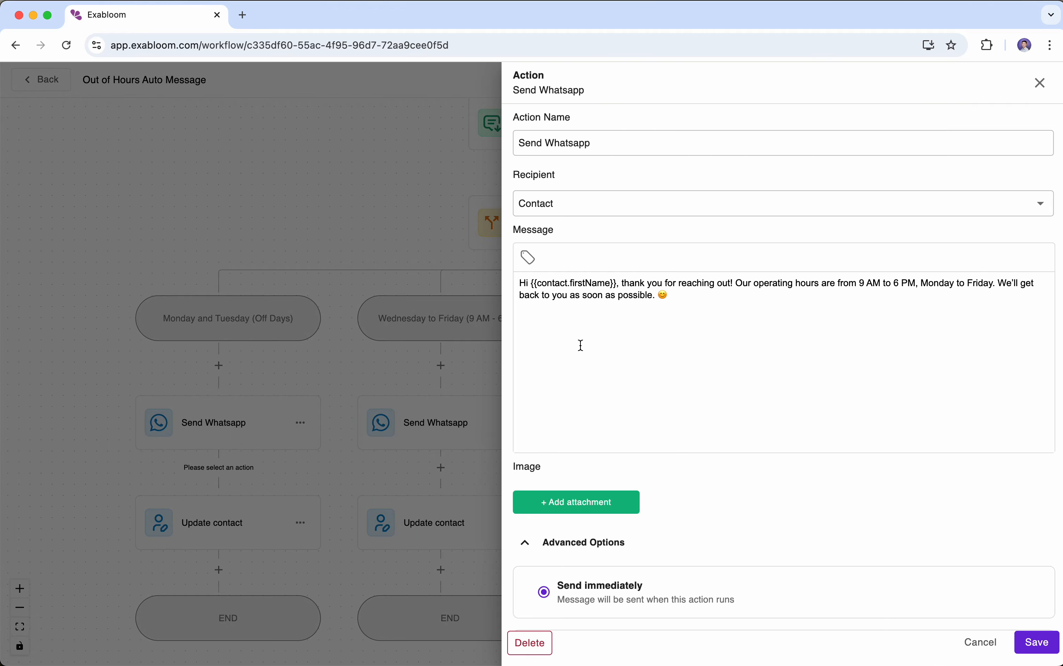
pyautogui.click(457, 389)
pyautogui.click(472, 423)
pyautogui.click(461, 429)
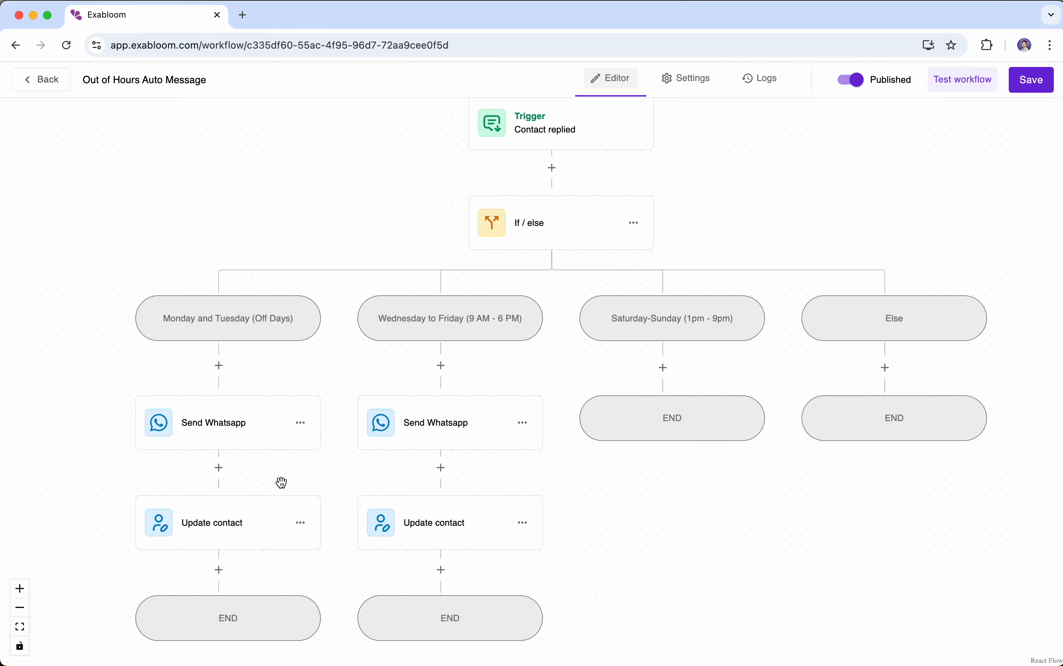
pyautogui.click(258, 525)
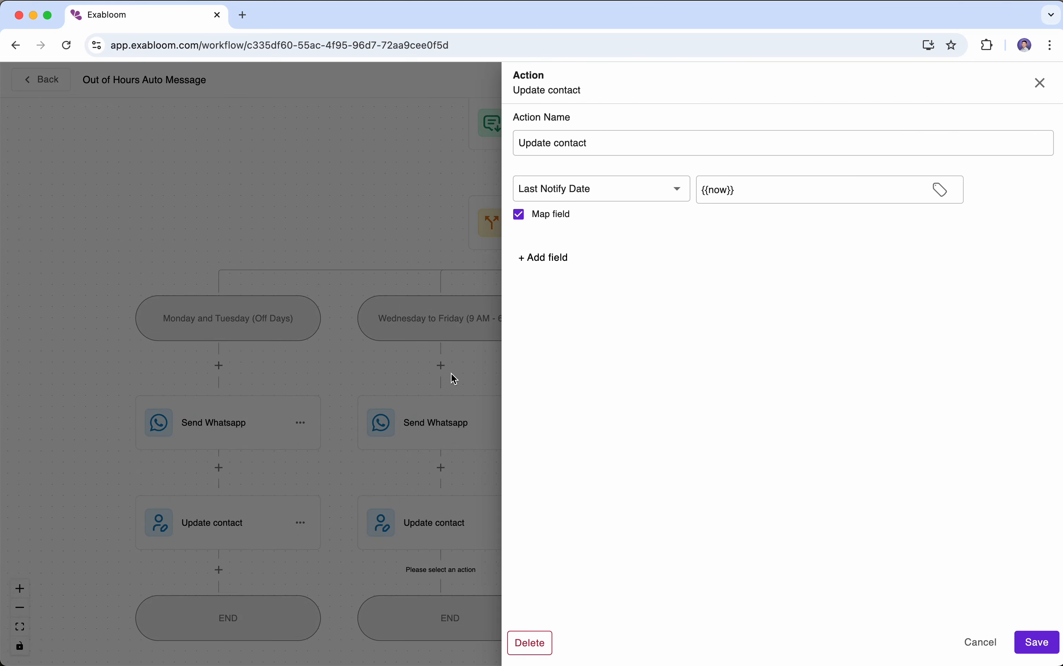
pyautogui.click(365, 468)
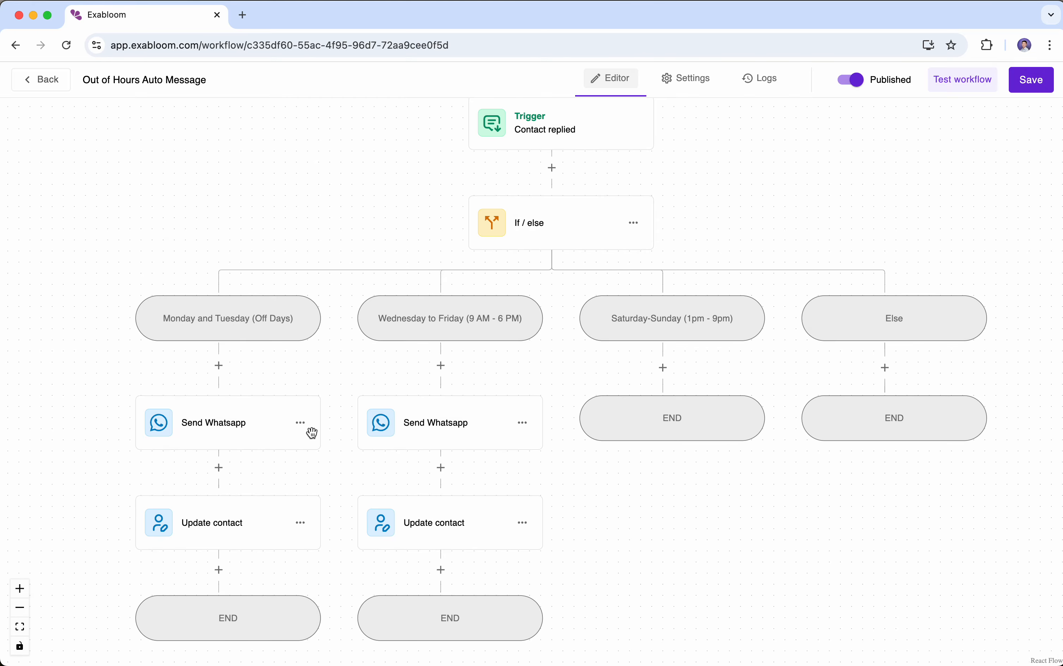
# Copy the Monday and Tuesday branch's actions from Send Whatsapp onward into the Saturday-Sunday (1pm - 9pm) branch
pyautogui.click(301, 423)
pyautogui.moveTo(338, 451)
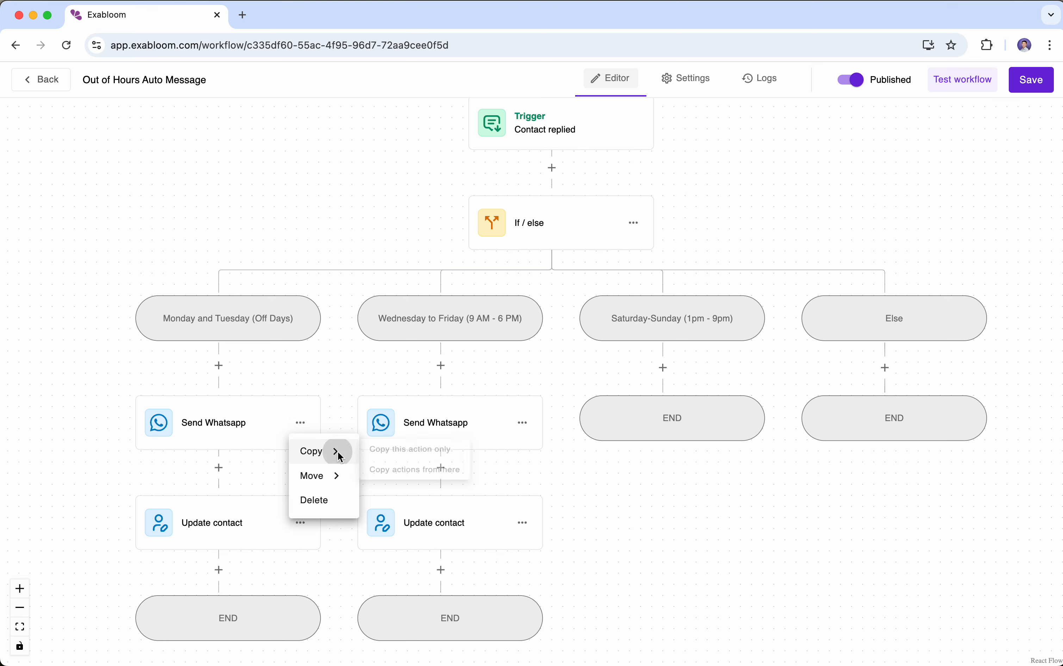
pyautogui.click(416, 485)
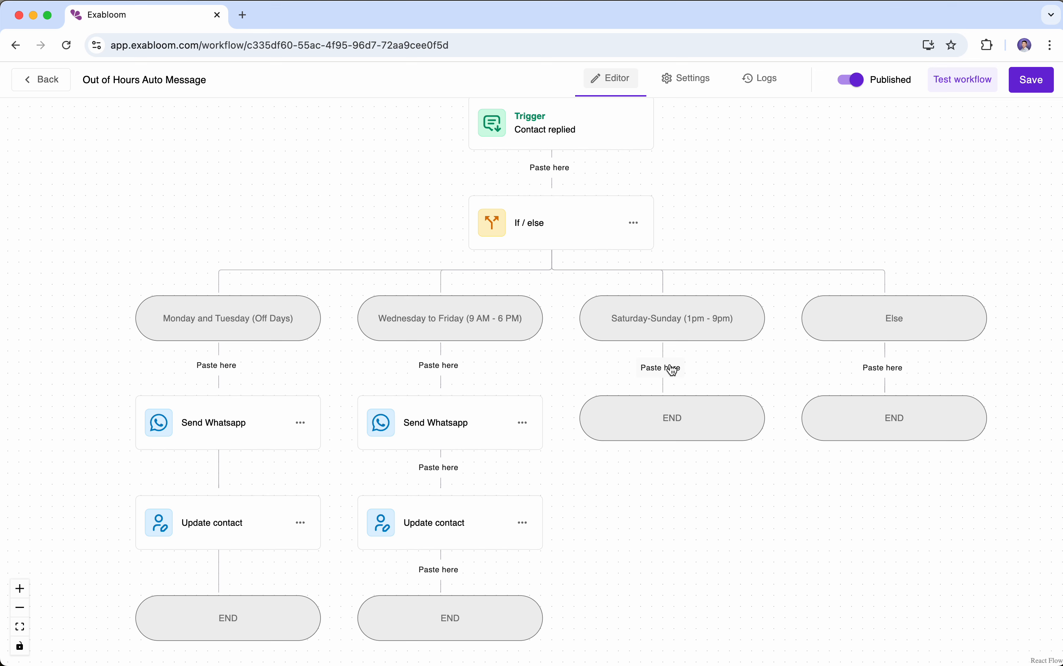
pyautogui.click(673, 369)
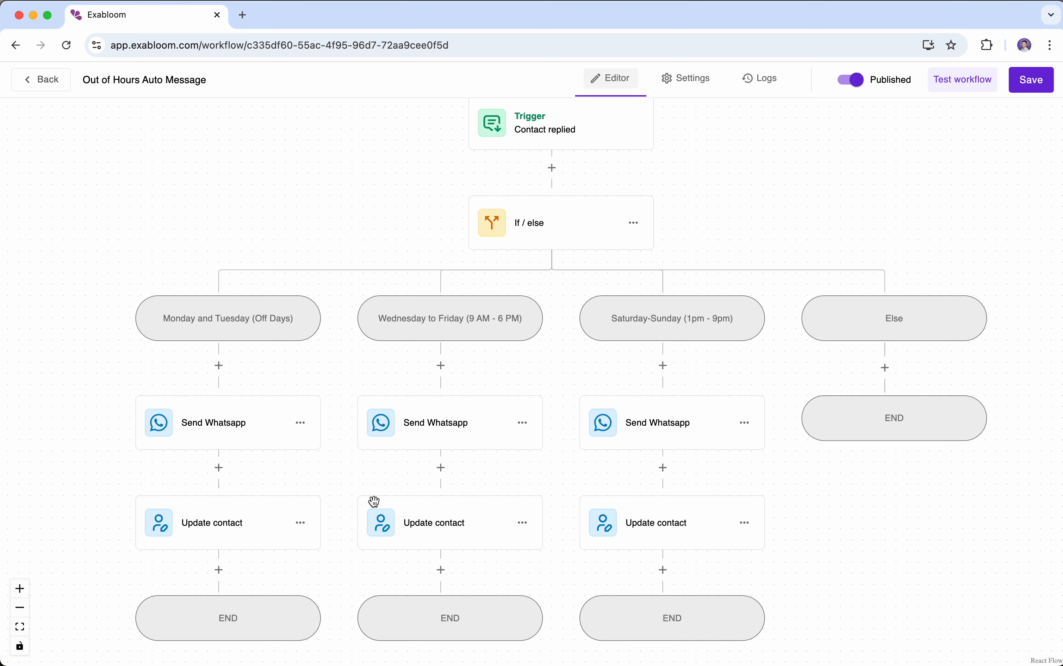
# Read the message in the Monday and Tuesday branch's Send Whatsapp action
pyautogui.click(271, 434)
pyautogui.click(409, 424)
pyautogui.click(236, 419)
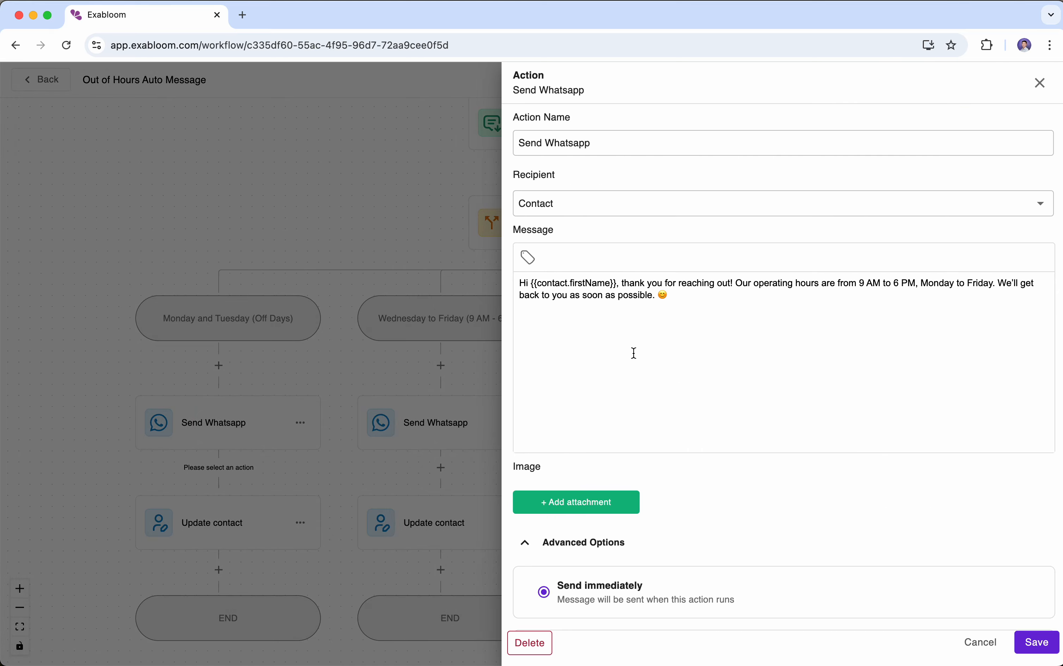
pyautogui.click(698, 328)
pyautogui.click(416, 377)
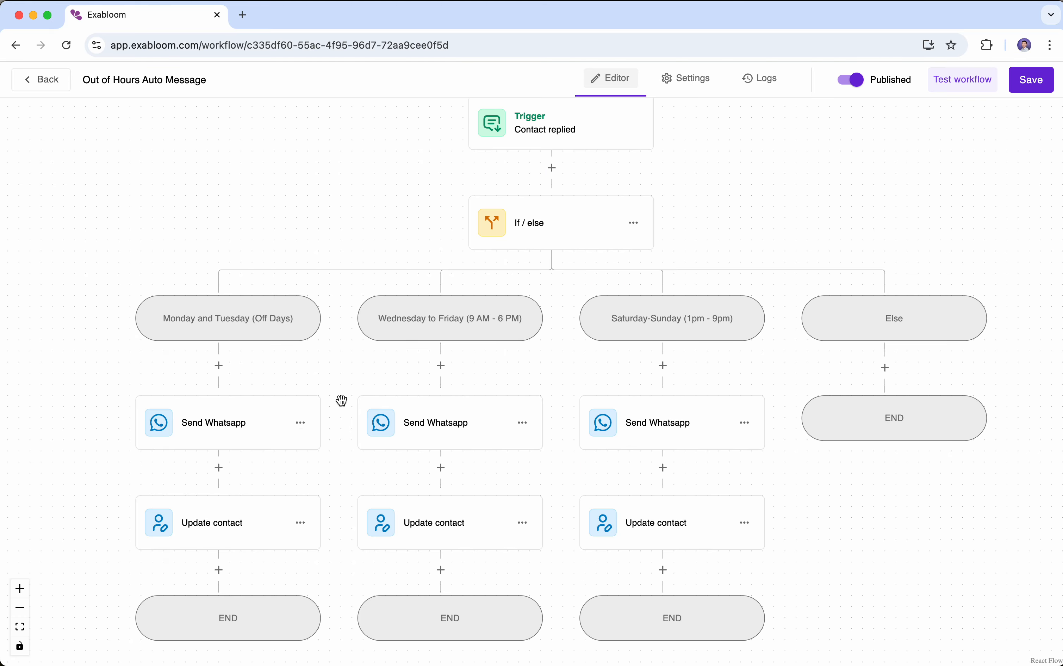
# Switch to the Exabloom docs and copy the Monday-Tuesday Off Days example message from the section on customizing away messages
pyautogui.press('super+grave')
pyautogui.scroll(-11, 470, 419)
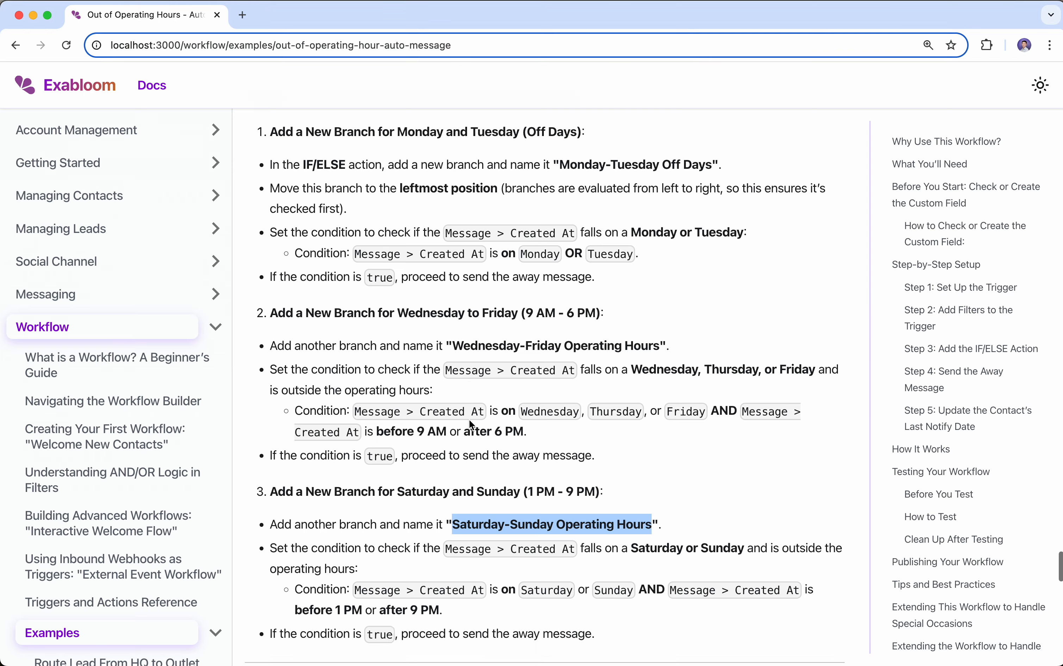
pyautogui.scroll(-3, 469, 419)
pyautogui.moveTo(563, 319)
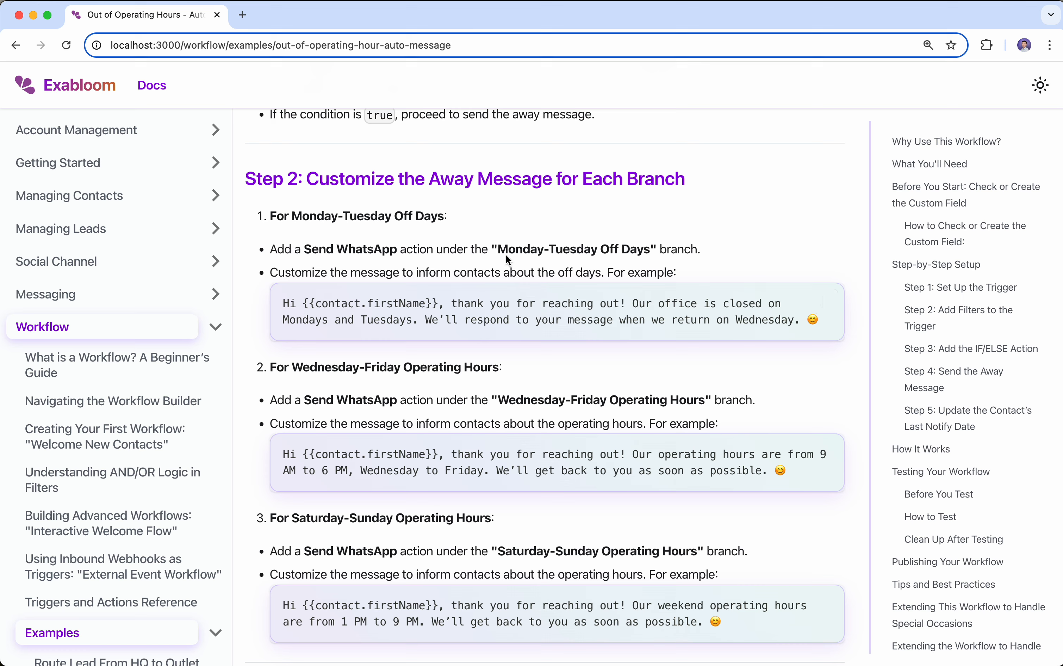
pyautogui.moveTo(497, 245); pyautogui.dragTo(651, 250)
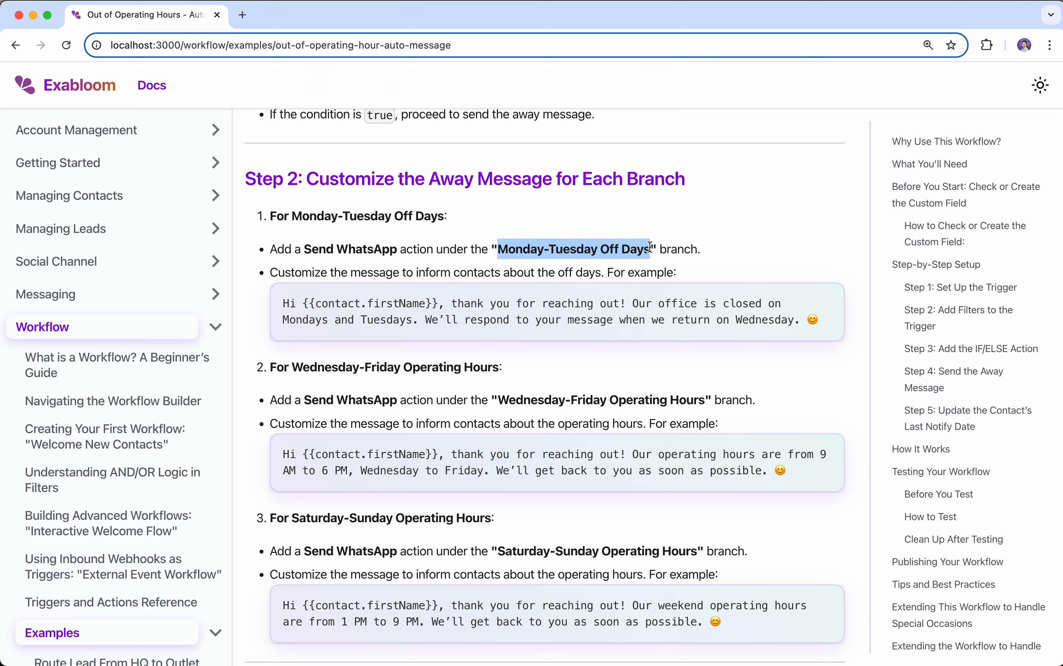
pyautogui.tripleClick(630, 314)
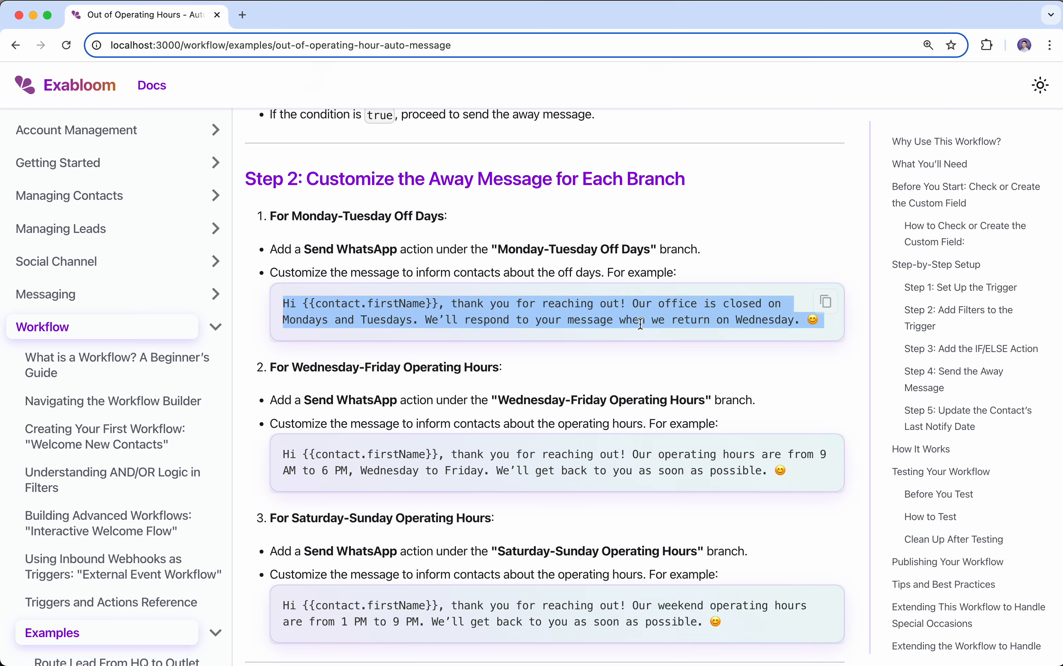
pyautogui.click(826, 302)
# Back in the workflow, replace the Monday and Tuesday branch's Send Whatsapp message with the copied closed-on-Mondays-and-Tuesdays text and save the action
pyautogui.press('super+grave')
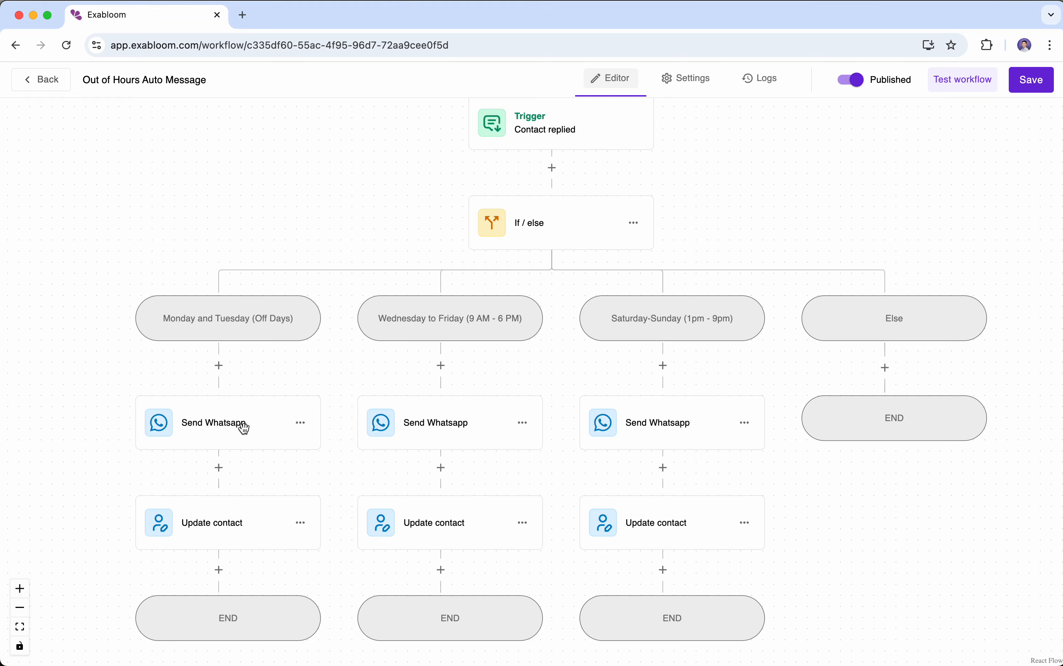
pyautogui.click(254, 446)
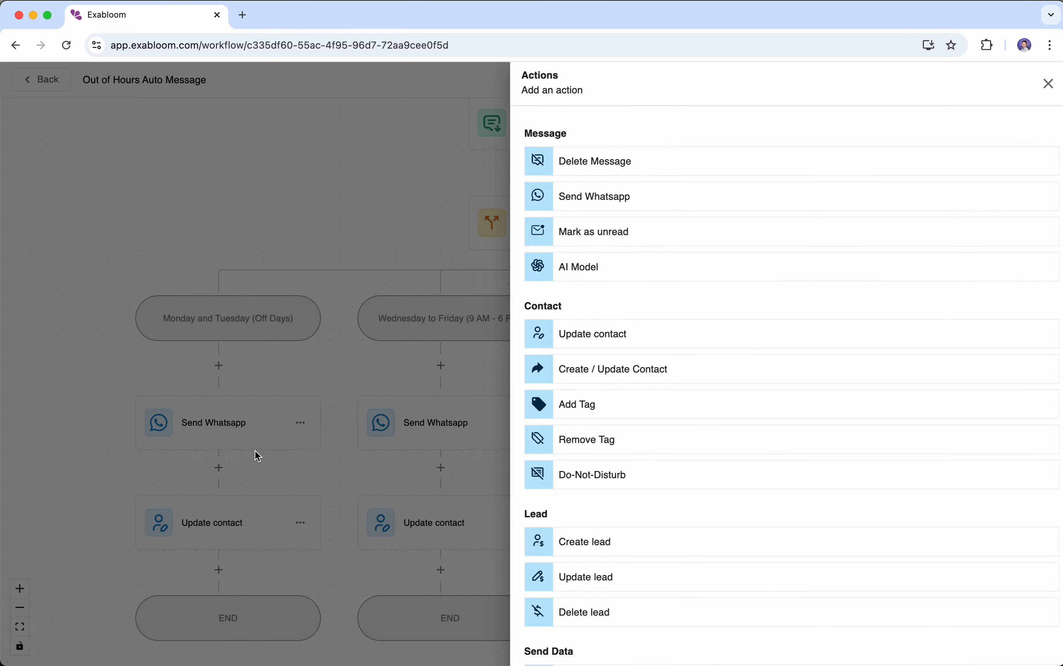
pyautogui.click(255, 451)
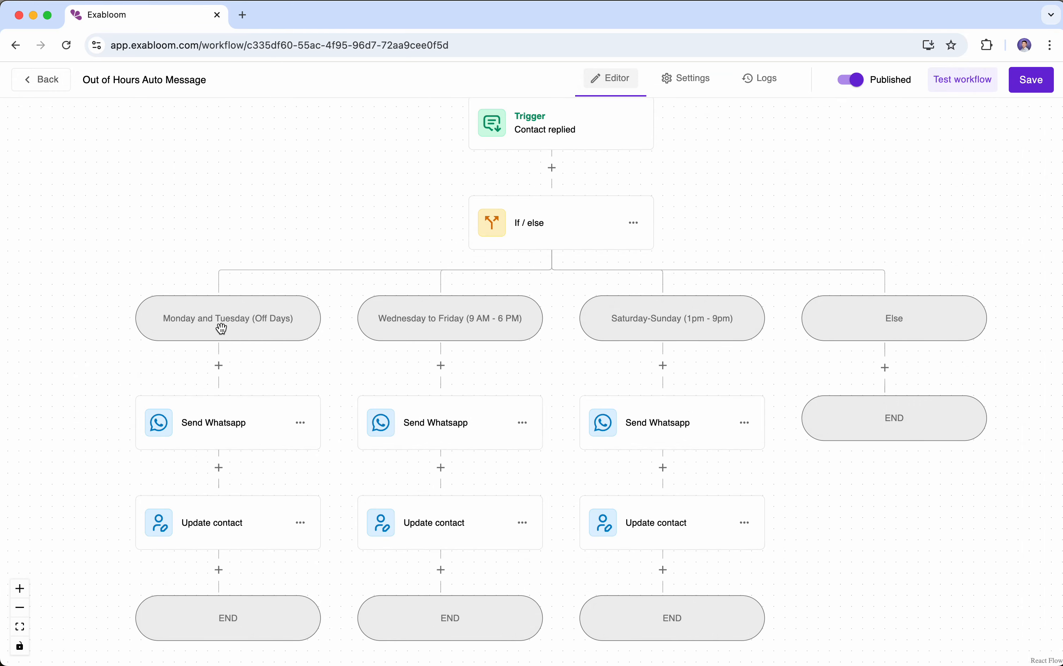
pyautogui.click(264, 426)
pyautogui.click(736, 317)
pyautogui.press('super+a')
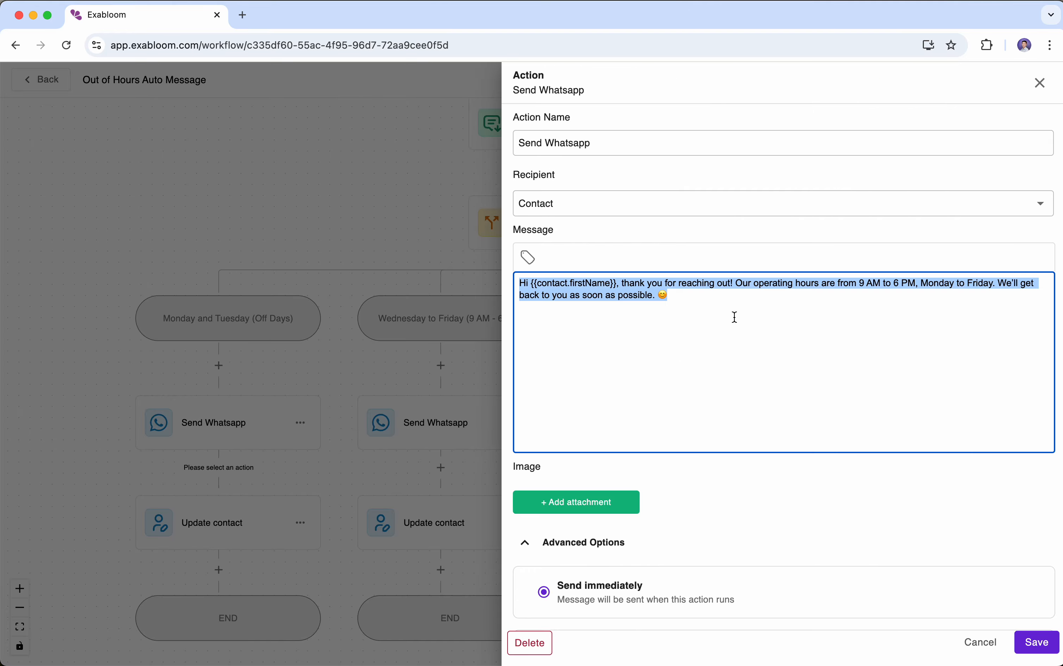
pyautogui.press('BackSpace')
pyautogui.press('super+v')
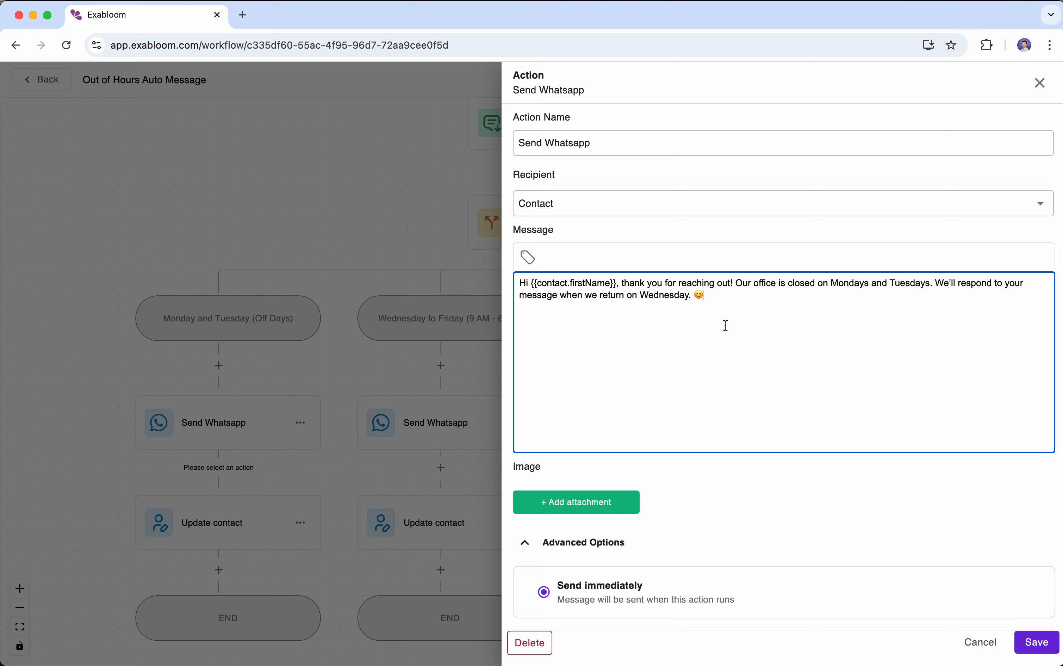
pyautogui.click(1036, 642)
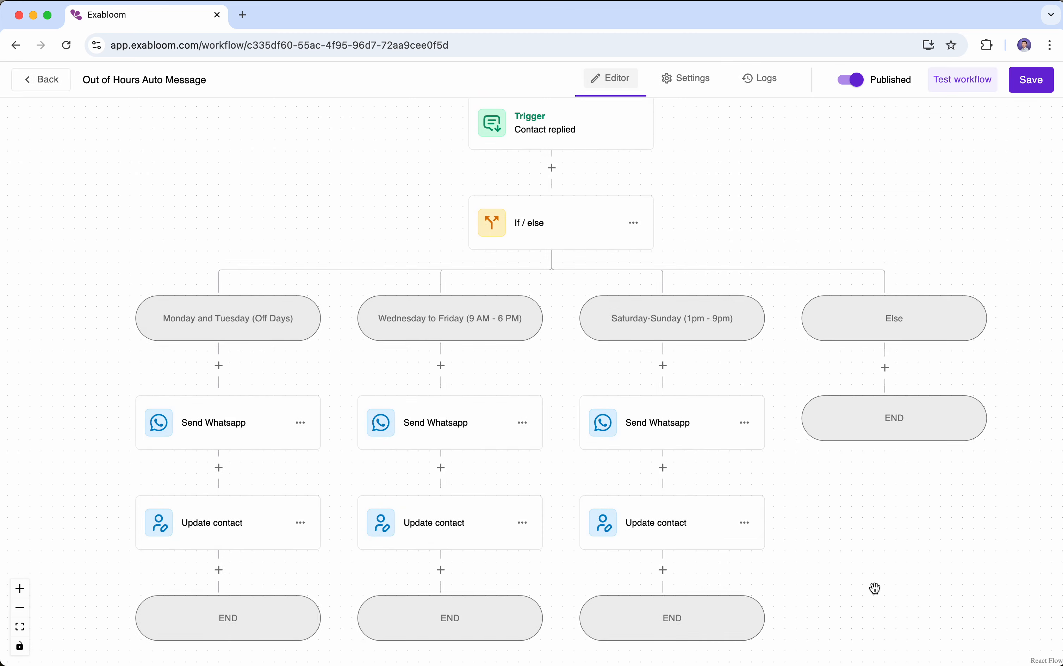
# Return to the Exabloom docs and copy the Saturday-Sunday Operating Hours example message stating 1 PM to 9 PM
pyautogui.click(685, 425)
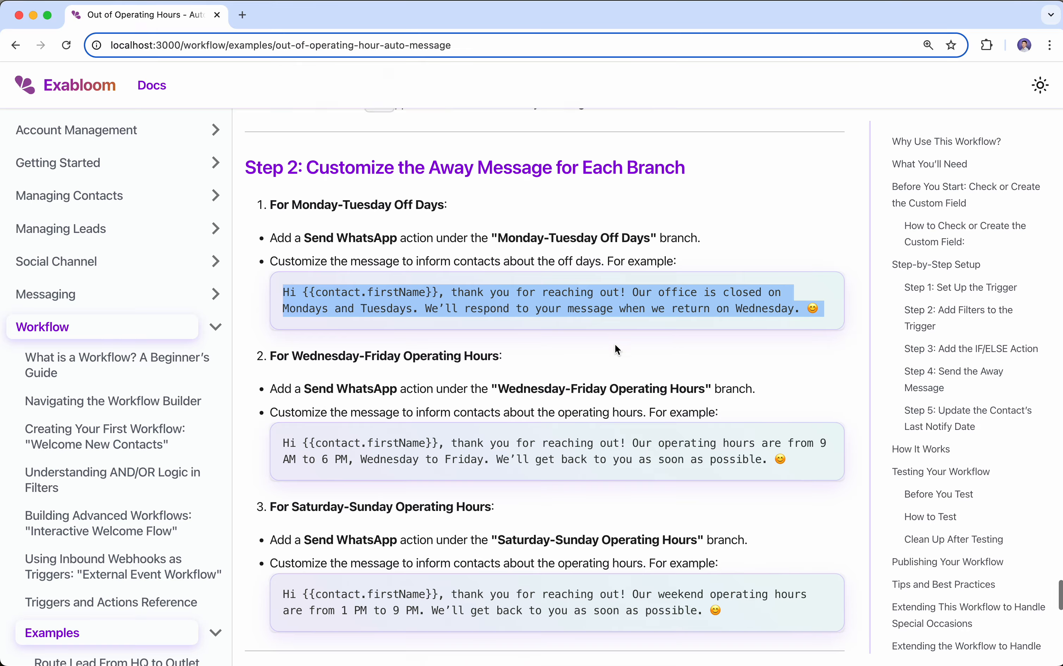
pyautogui.scroll(-5, 615, 345)
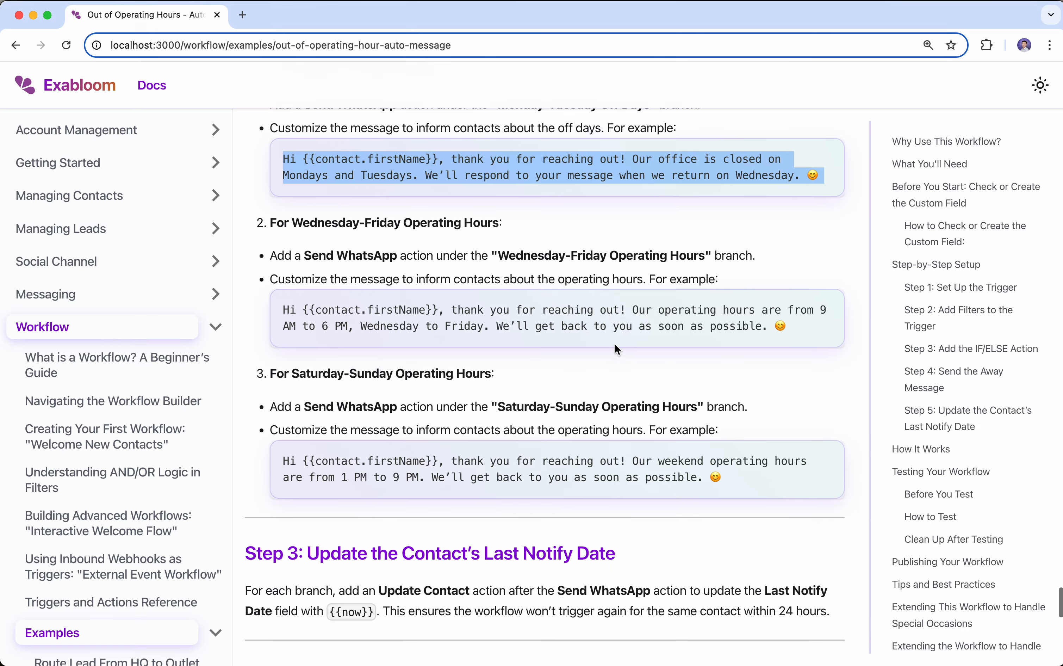
pyautogui.moveTo(292, 321); pyautogui.dragTo(492, 321)
pyautogui.click(520, 430)
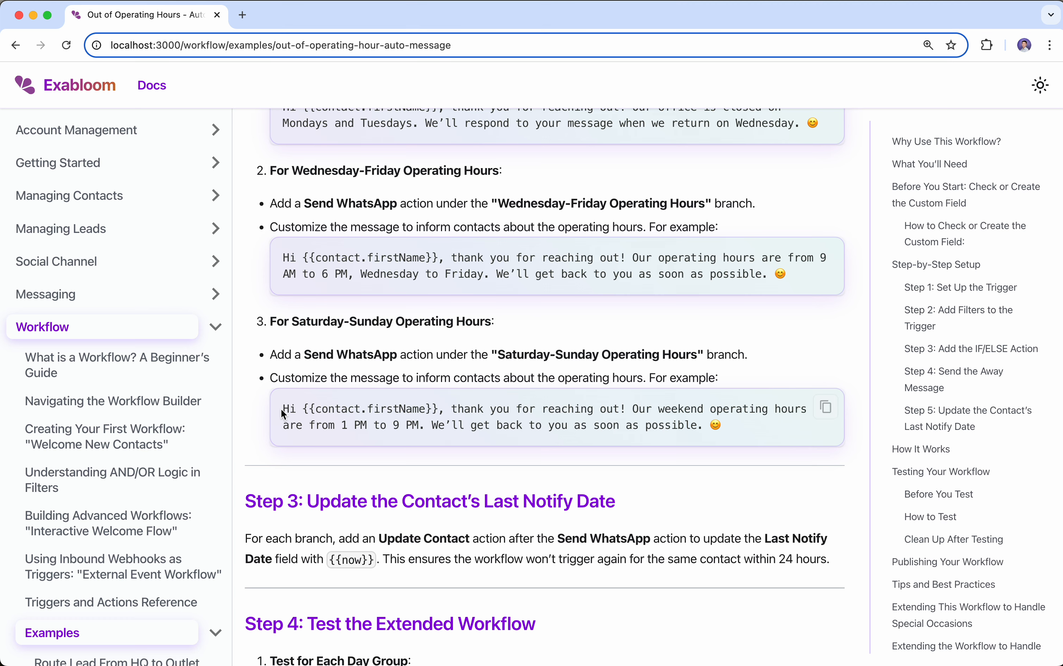
pyautogui.moveTo(281, 409); pyautogui.dragTo(785, 434)
pyautogui.click(822, 417)
# Back in the workflow, replace the Saturday-Sunday branch's Send Whatsapp message with the copied weekend-hours text, saving the action and the workflow
pyautogui.press('super+grave')
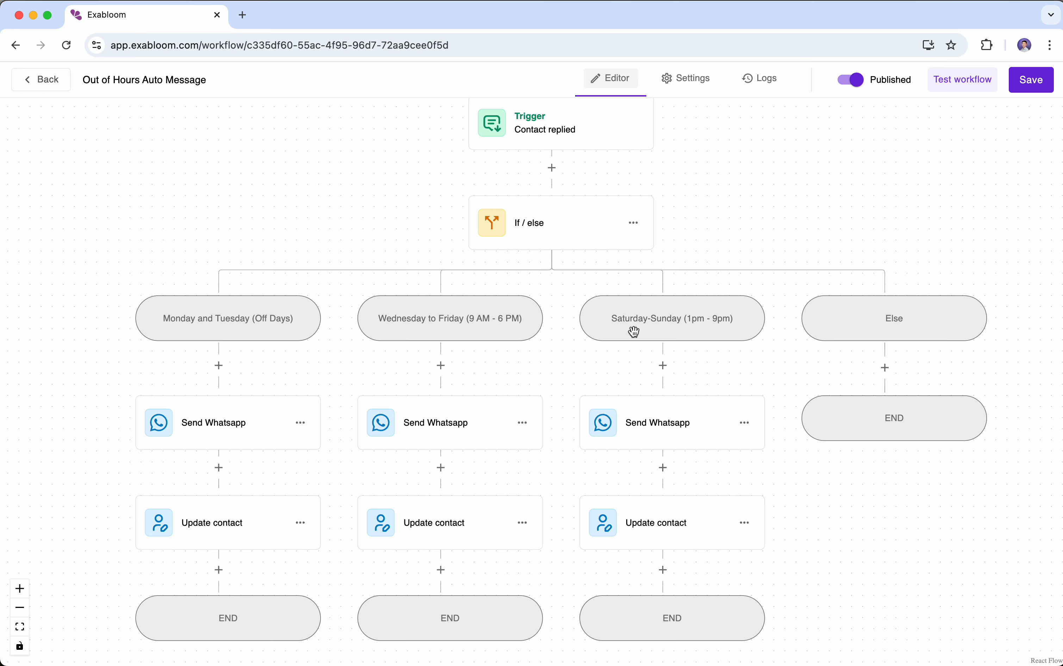
pyautogui.click(691, 430)
pyautogui.click(758, 372)
pyautogui.press('super+a')
pyautogui.press('BackSpace')
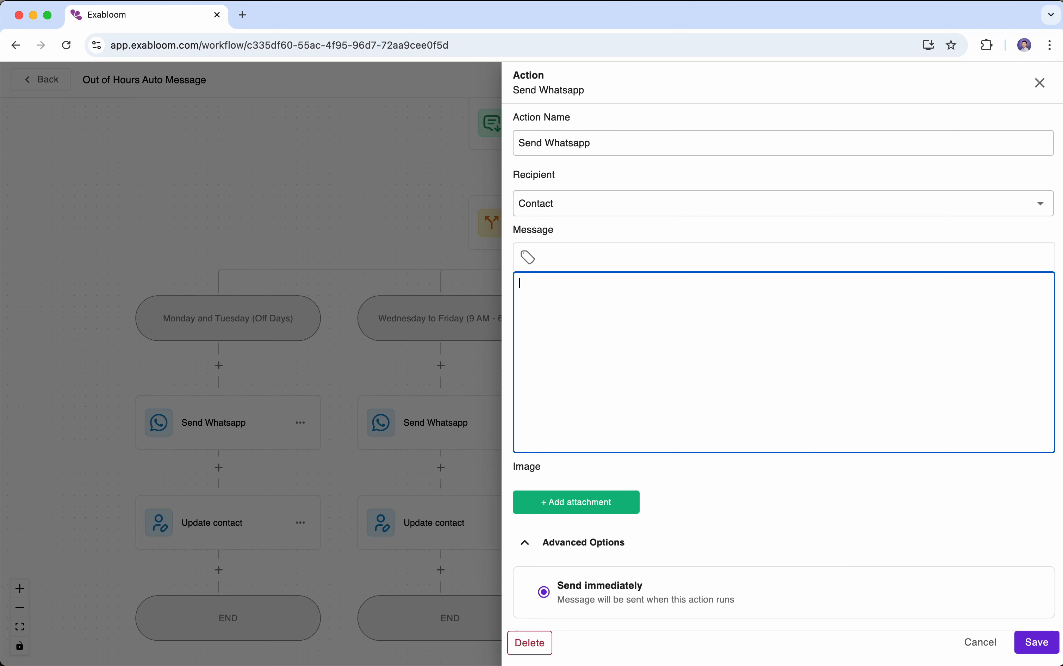
pyautogui.press('super+v')
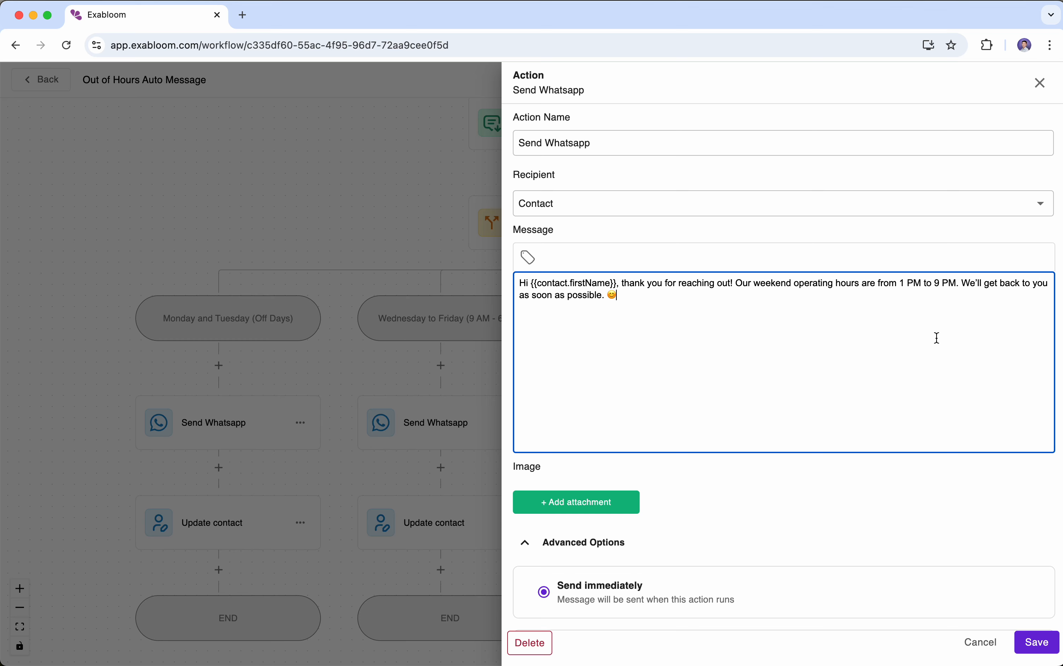
pyautogui.click(1037, 642)
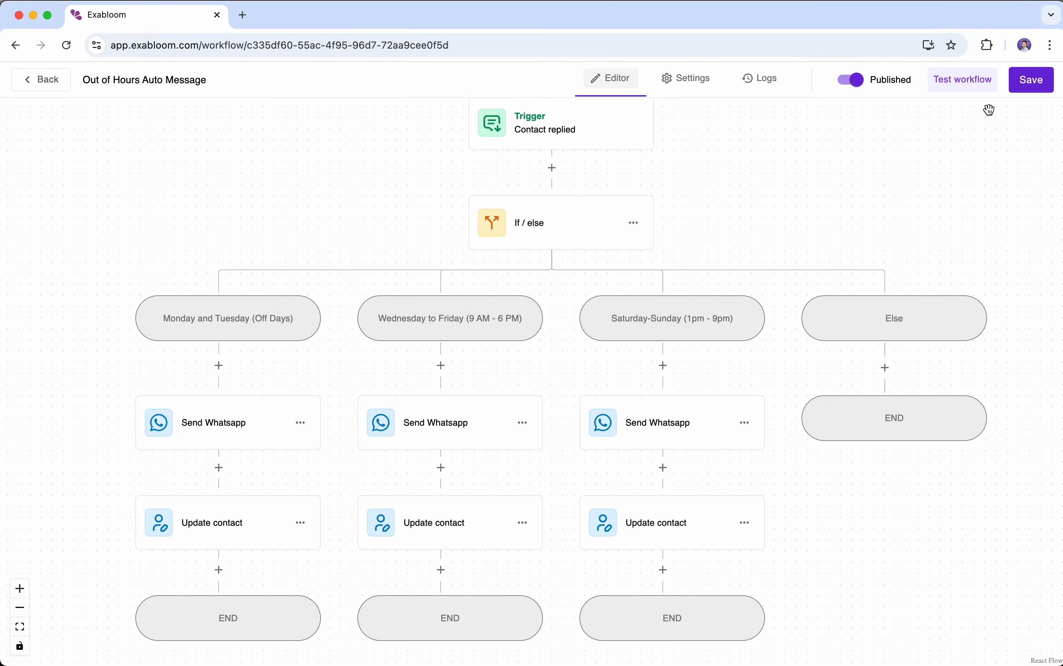
pyautogui.click(1030, 91)
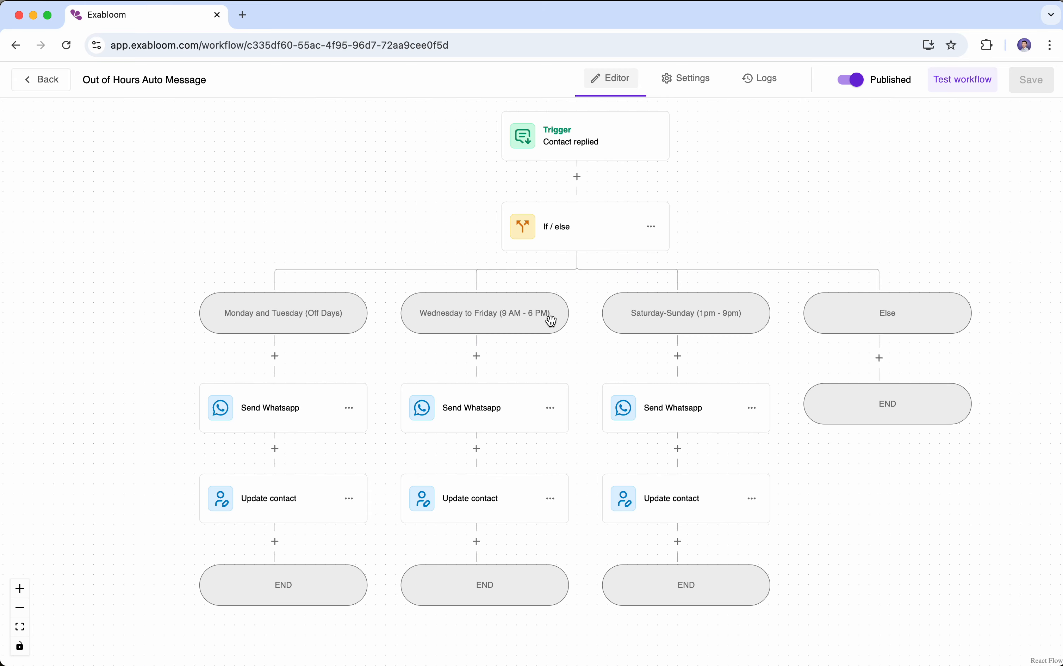
# Reopen the If / else action and review the time and day conditions of the Wednesday to Friday (9 AM - 6 PM) branch
pyautogui.click(569, 232)
pyautogui.scroll(-5, 814, 491)
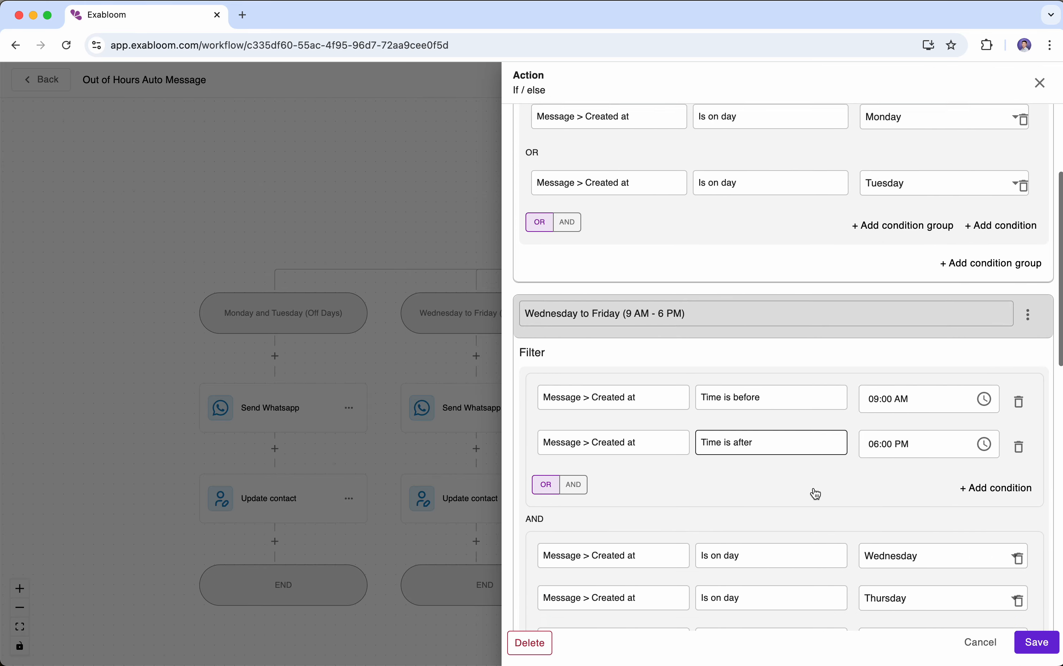
pyautogui.scroll(-2, 889, 426)
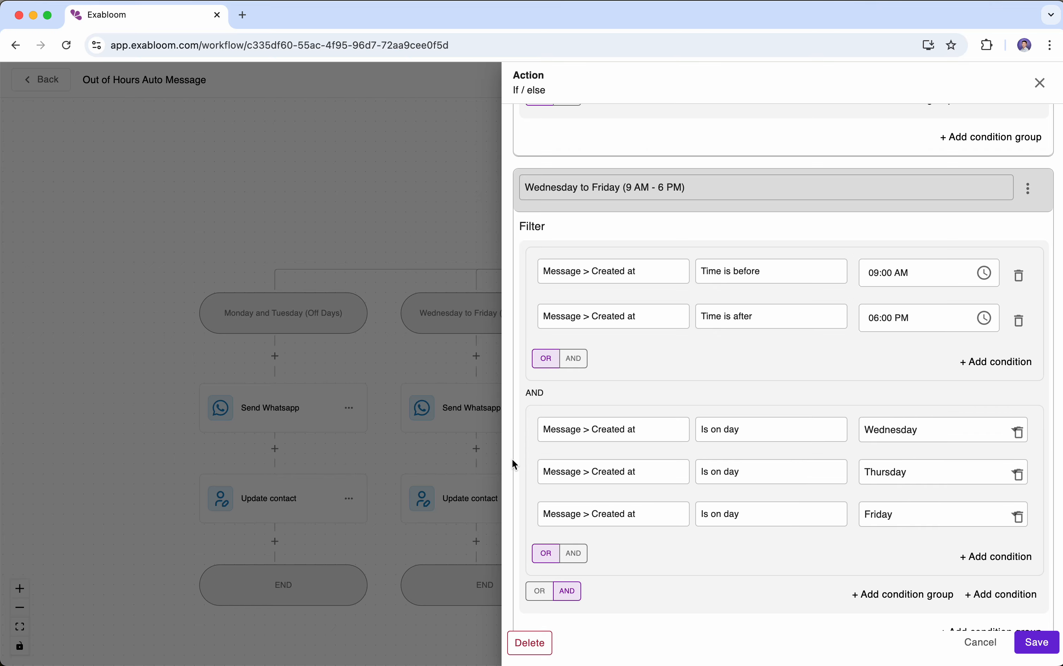
# Review the time and day conditions of the Saturday-Sunday (1pm - 9pm) branch in the If / else action, then close the action
pyautogui.click(498, 451)
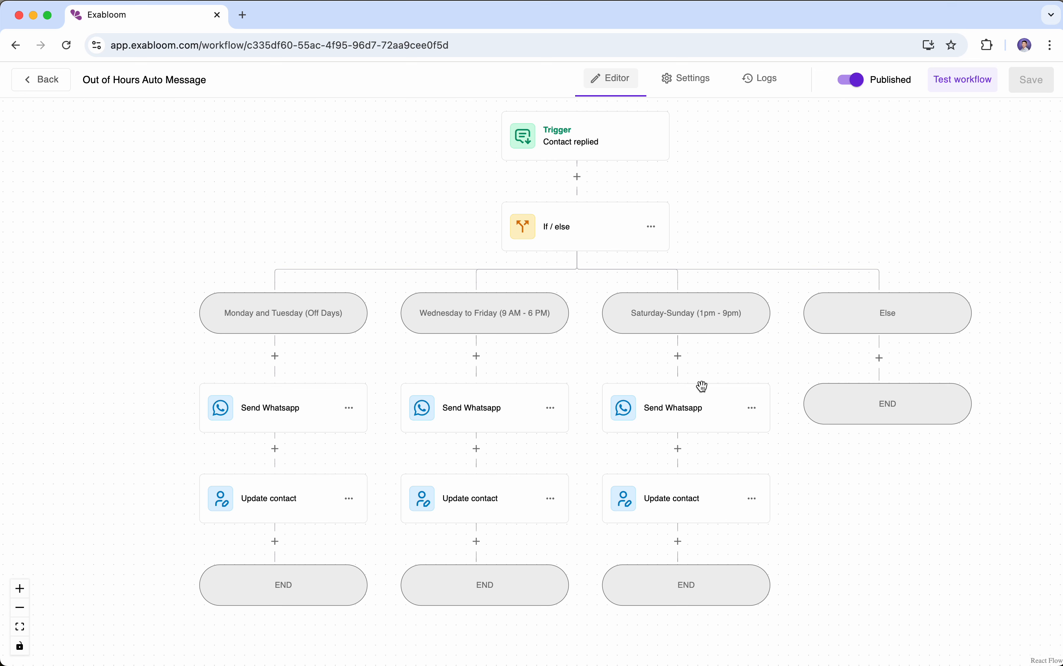
pyautogui.click(619, 231)
pyautogui.scroll(-15, 704, 373)
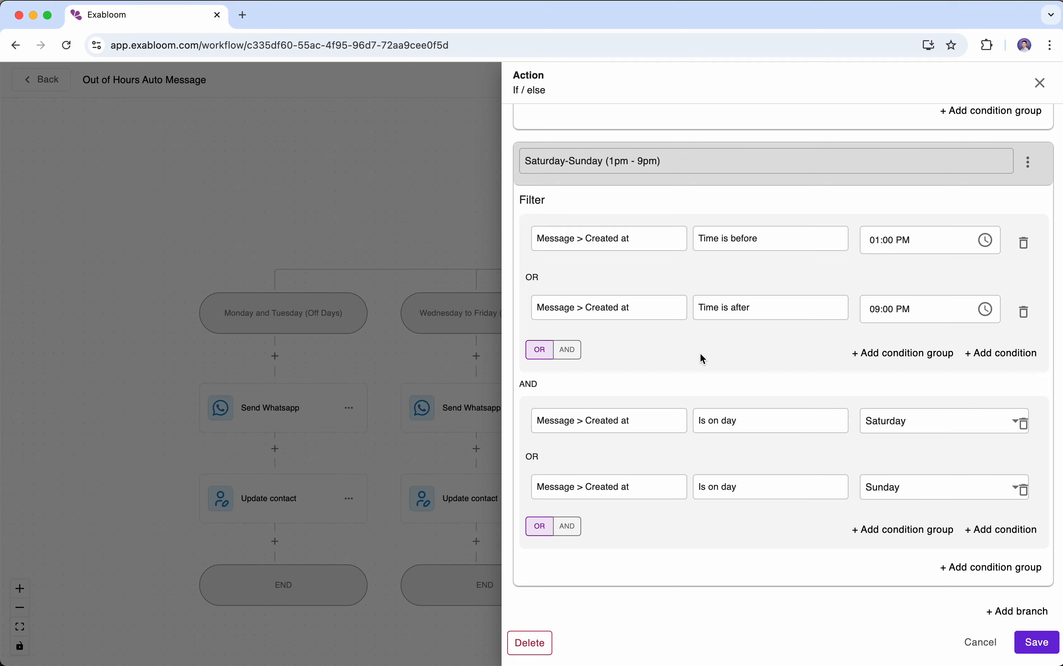
pyautogui.click(444, 325)
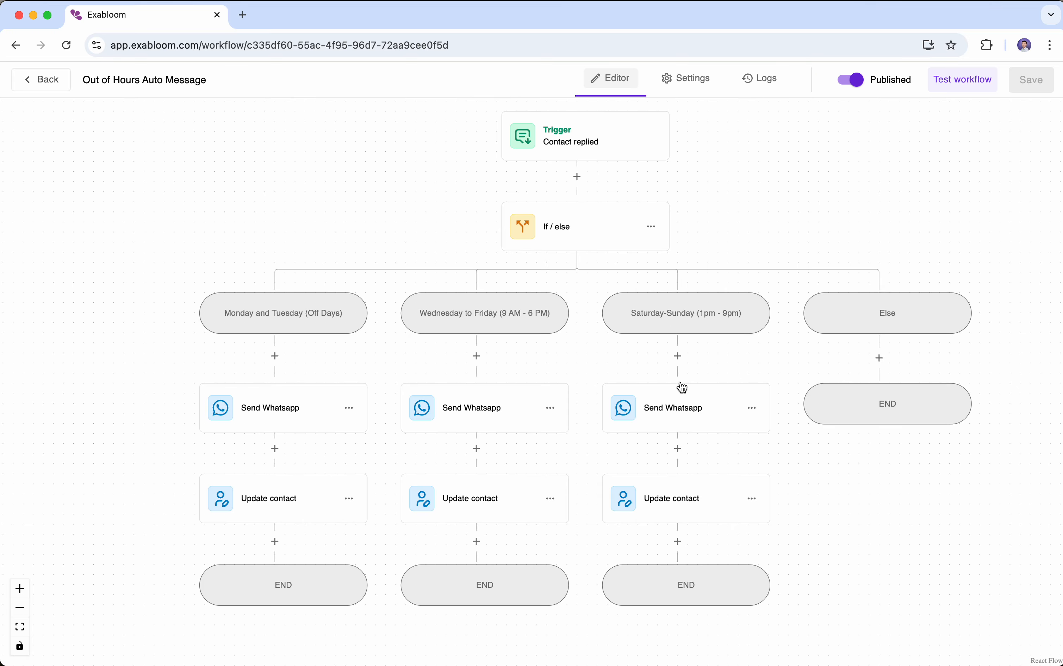
# Check the message text in the Saturday-Sunday branch's Send Whatsapp action and return to the workflow diagram
pyautogui.click(689, 422)
pyautogui.click(766, 352)
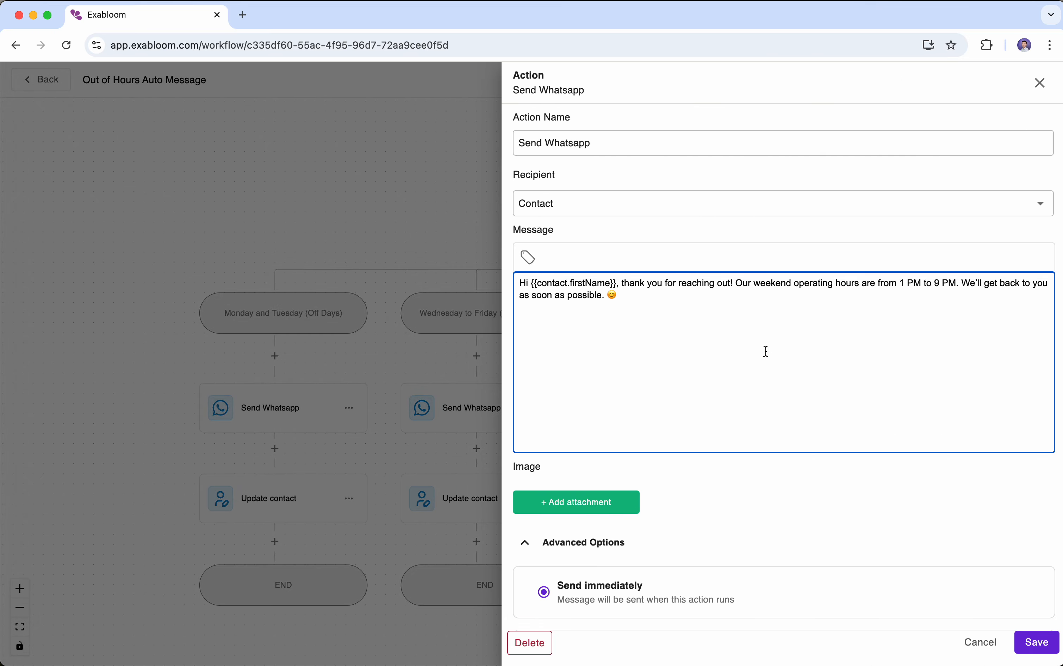
pyautogui.click(482, 380)
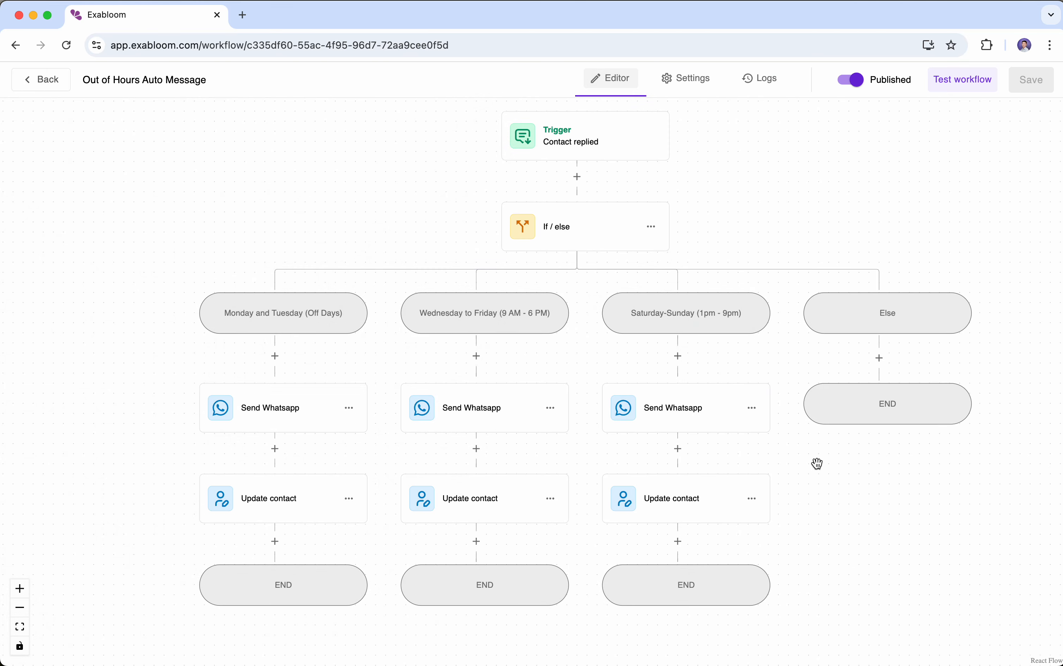
pyautogui.moveTo(825, 496); pyautogui.dragTo(822, 501)
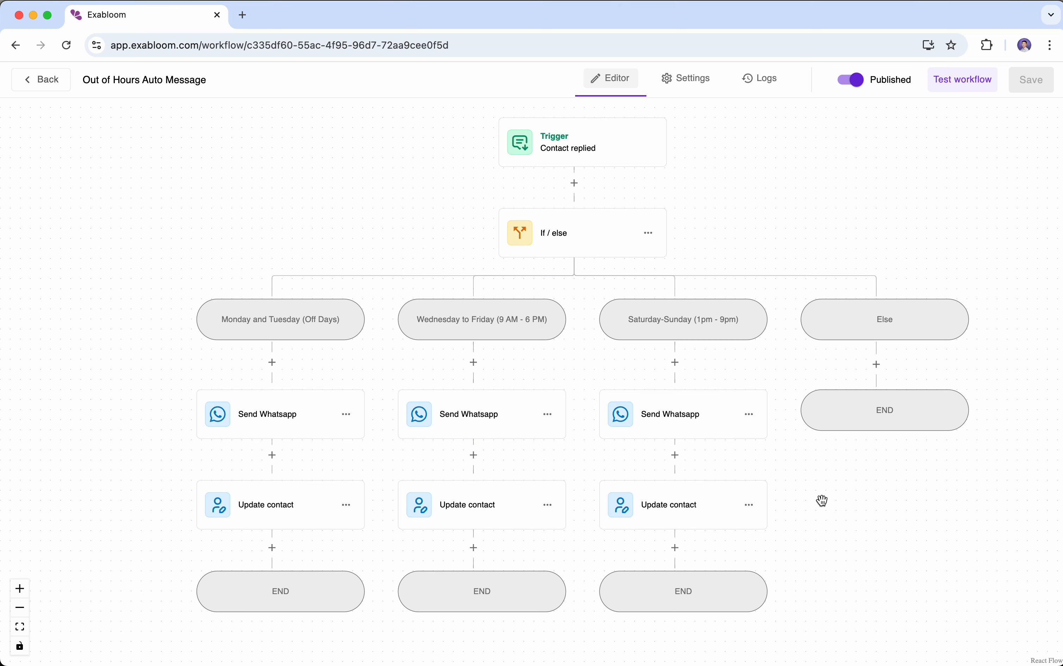